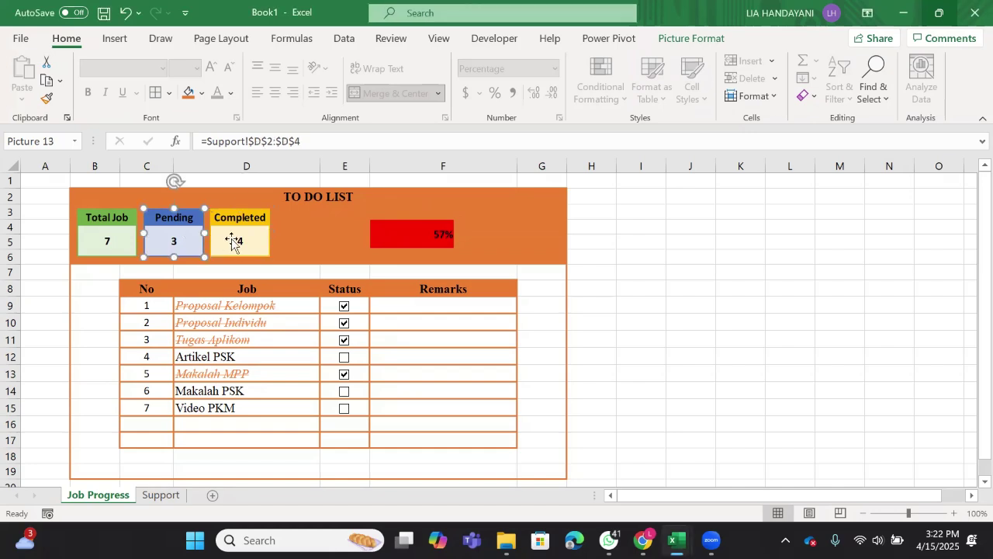
Step: Clear and re-tick the Proposal Individu status checkbox to check the progress bar and the Pending and Completed cards
left_click(344, 322)
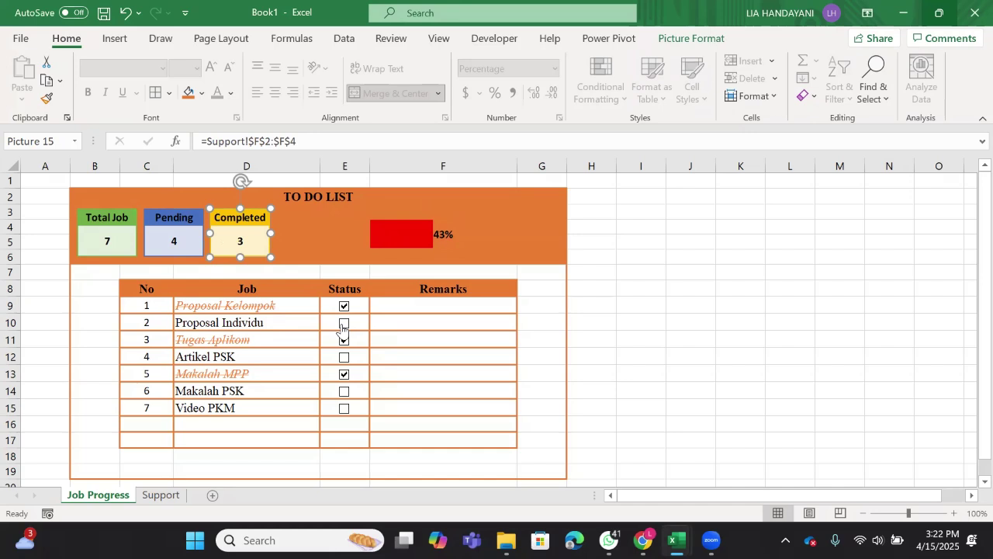
left_click(344, 324)
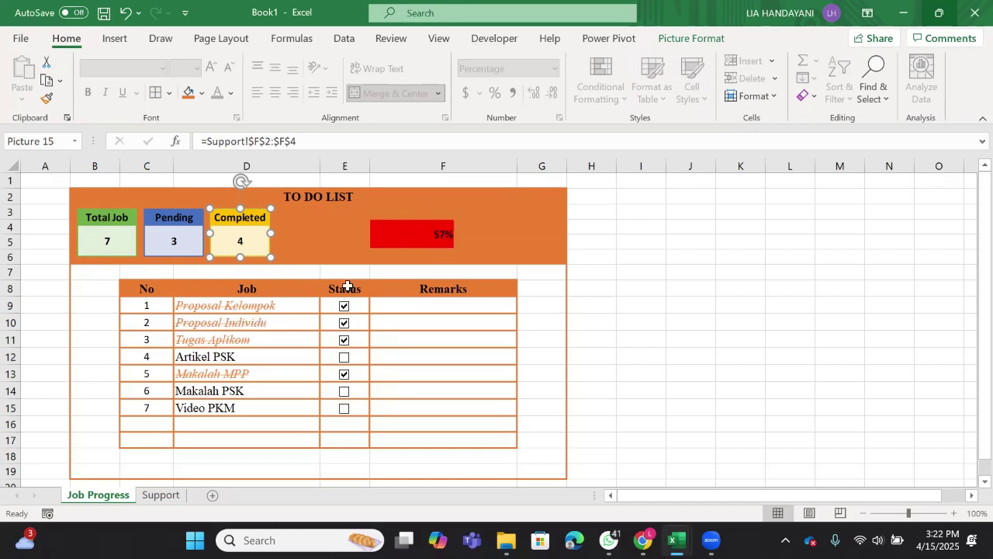
left_click(431, 239)
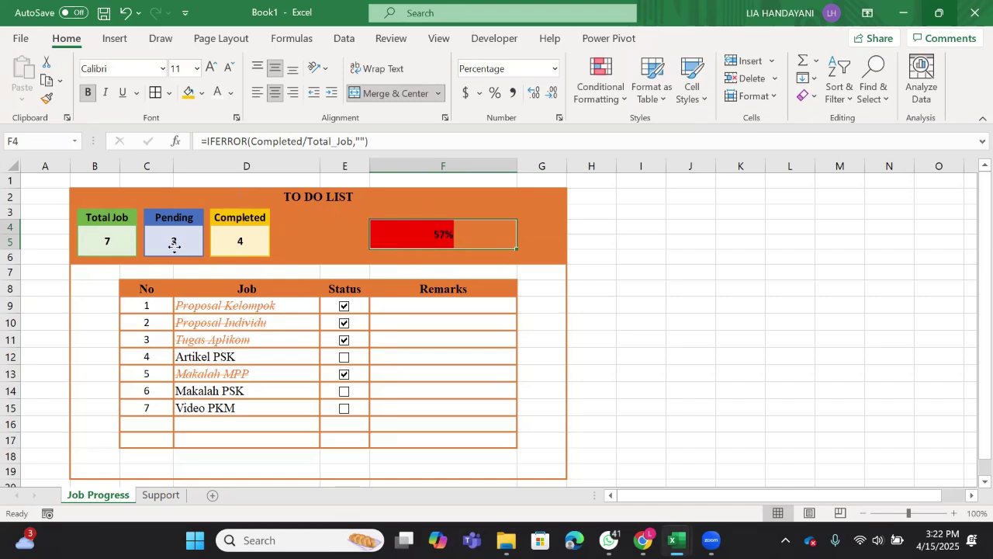
left_click(175, 244)
left_click(228, 241)
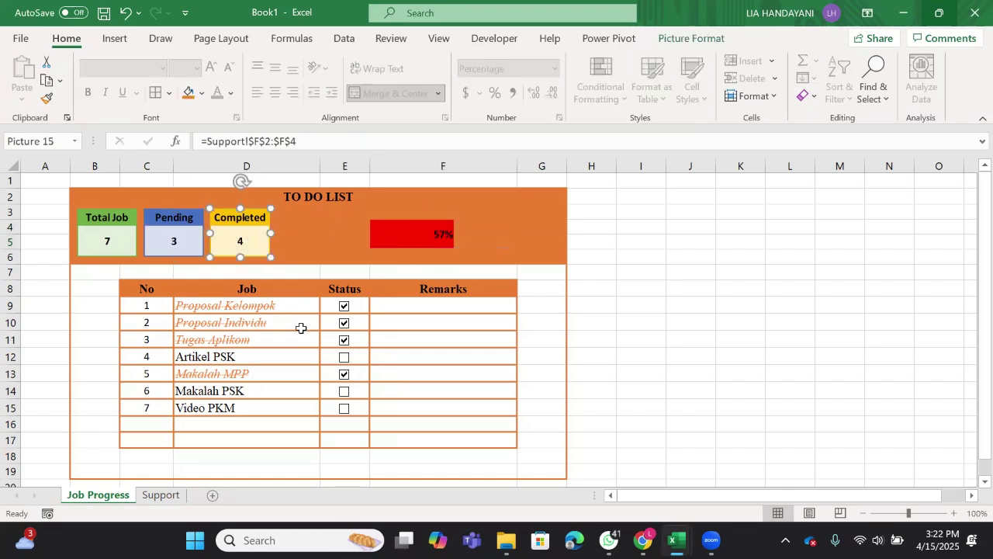
Step: Mark Artikel PSK as completed and enter the remark "Belum upload ke youtube" for Tugas Aplikom
left_click(346, 364)
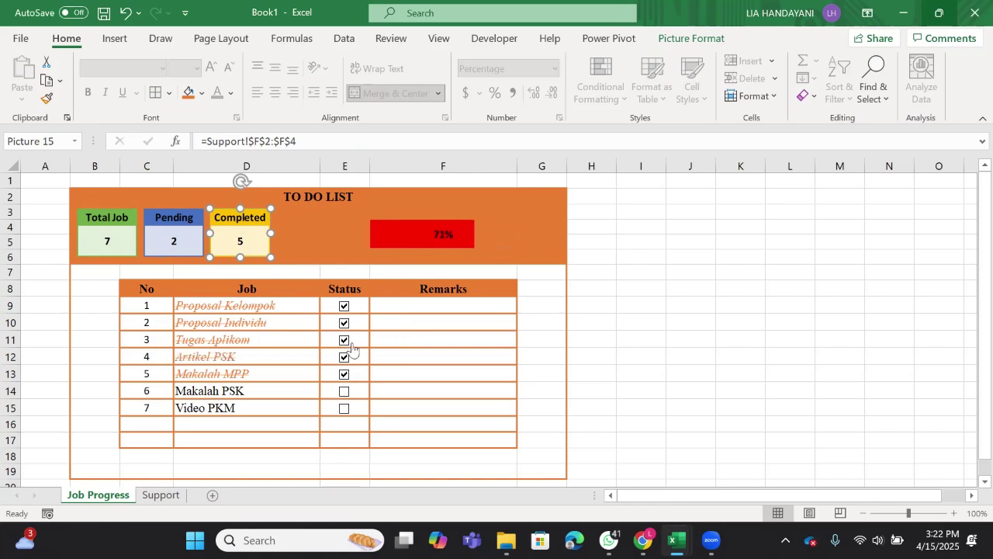
left_click(390, 360)
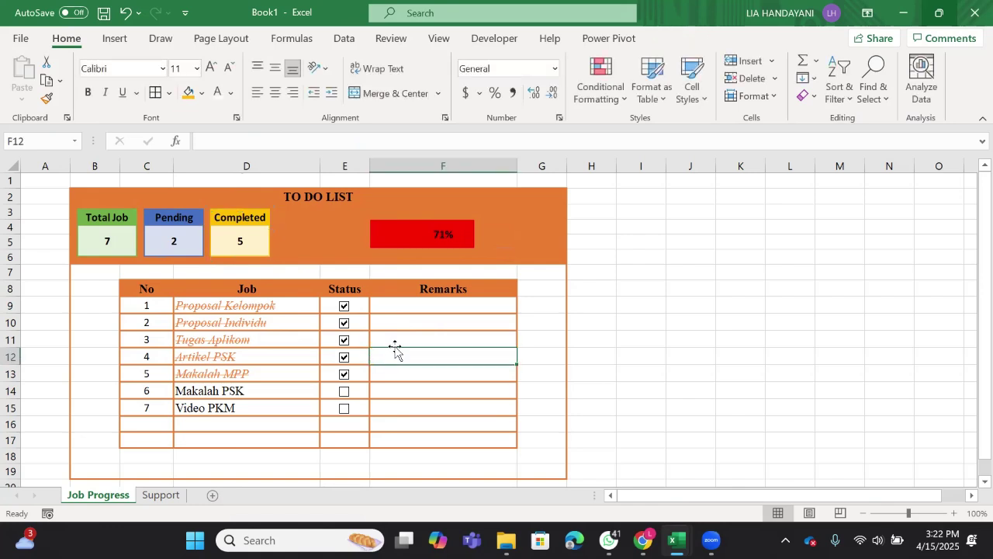
left_click(401, 339)
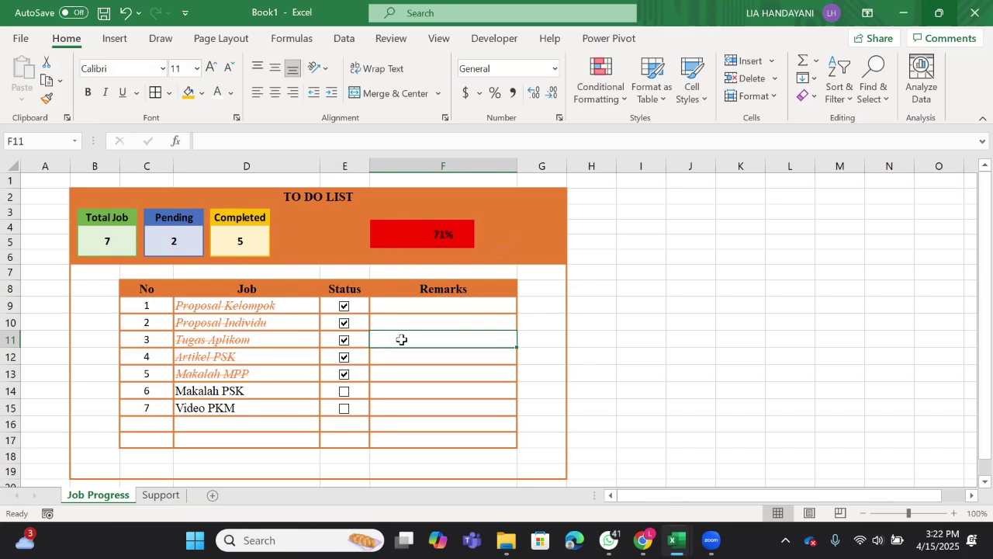
type("Belum up")
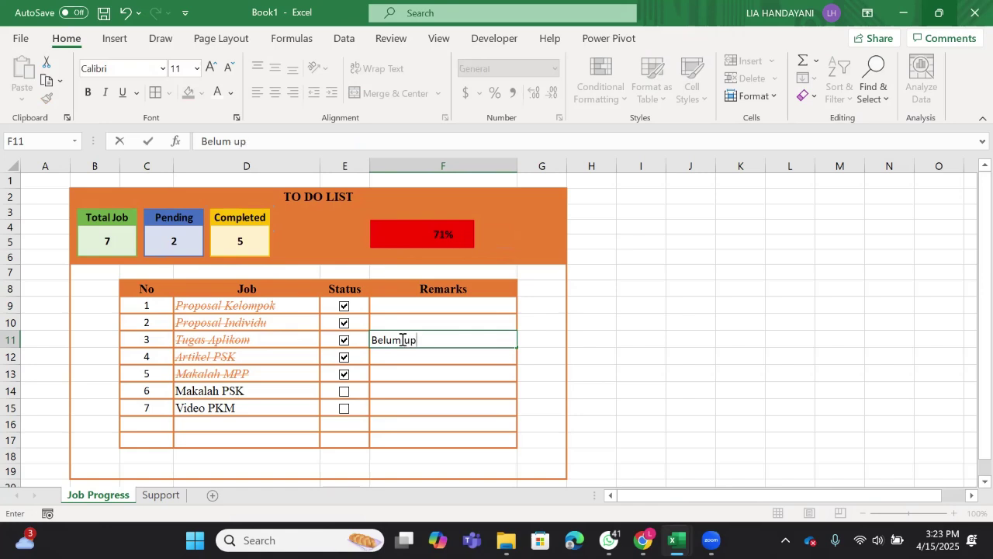
type("load ke youtube")
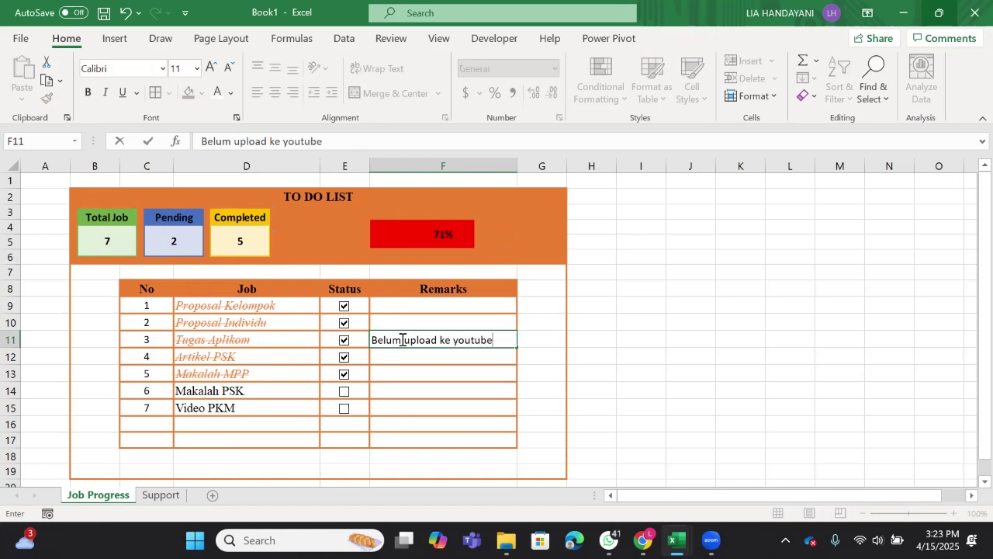
left_click(575, 346)
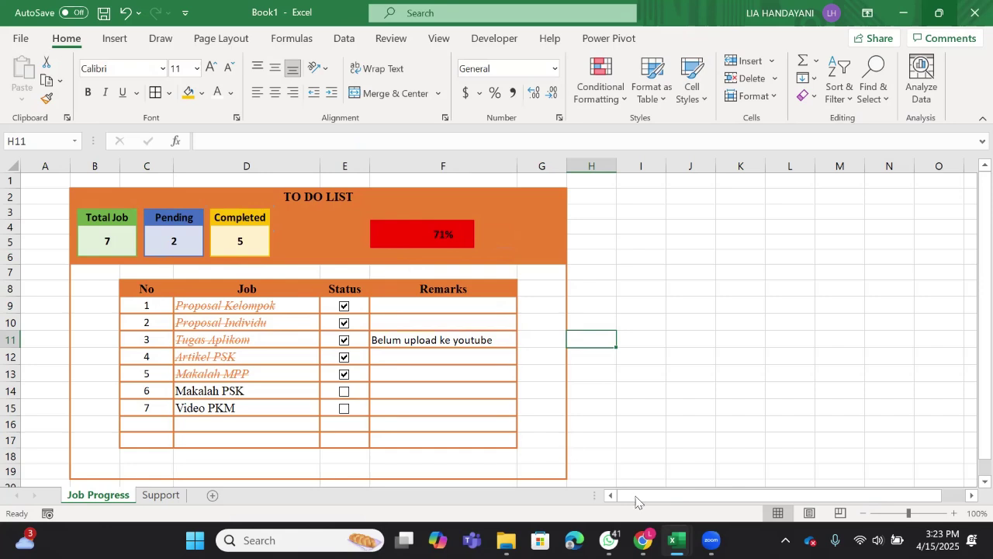
Step: Switch to the Book3 workbook and look over the No, Job, Status and Remarks headers in row 8
mouse_move(666, 533)
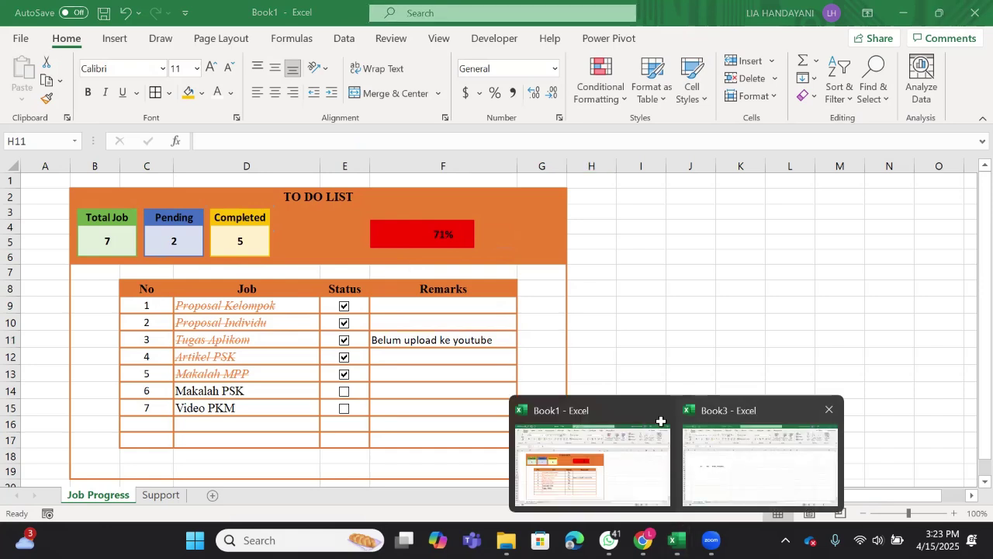
left_click(734, 464)
left_click(133, 266)
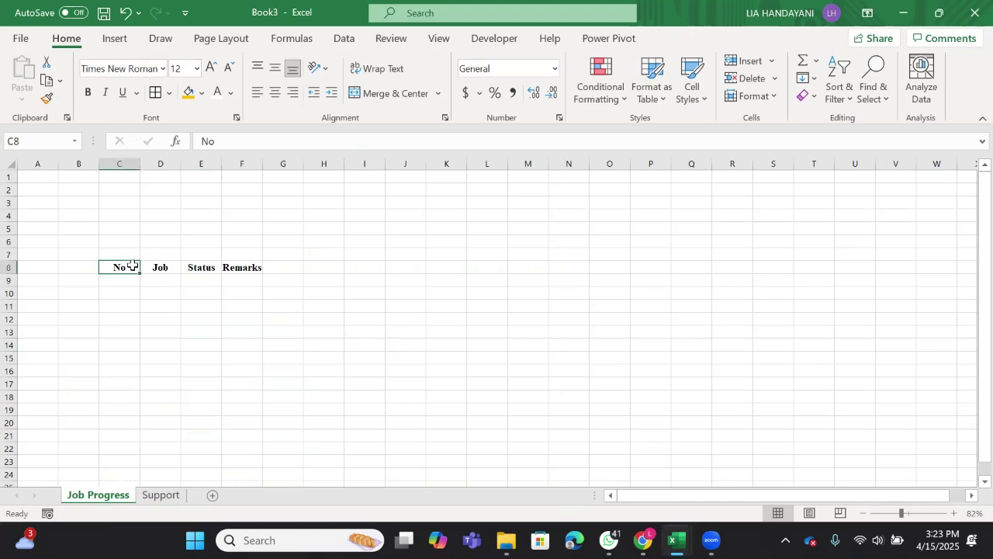
key("Right")
key("Right")
key("Right")
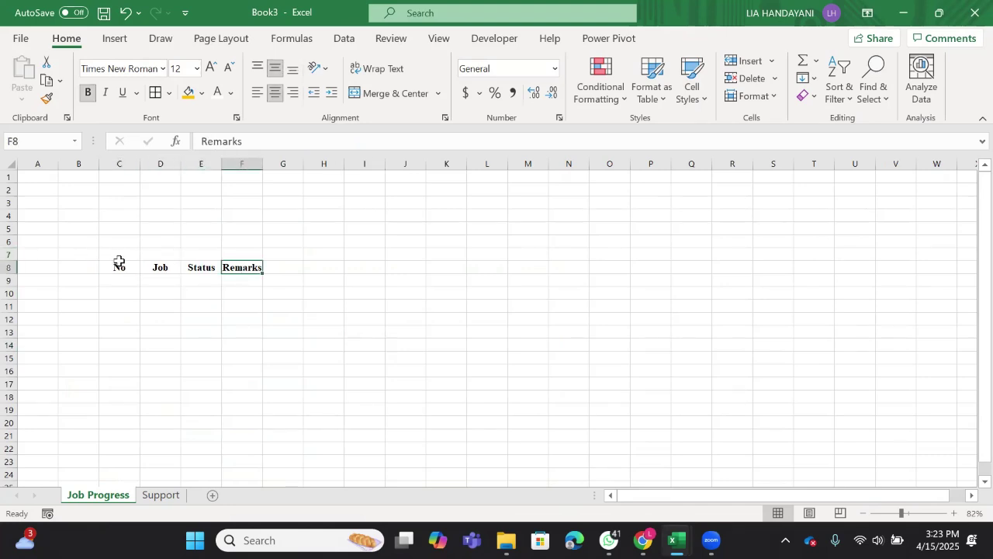
Step: Apply thick solid gold outline and inside borders to the table range C8:F17
left_click_drag(118, 265, 242, 381)
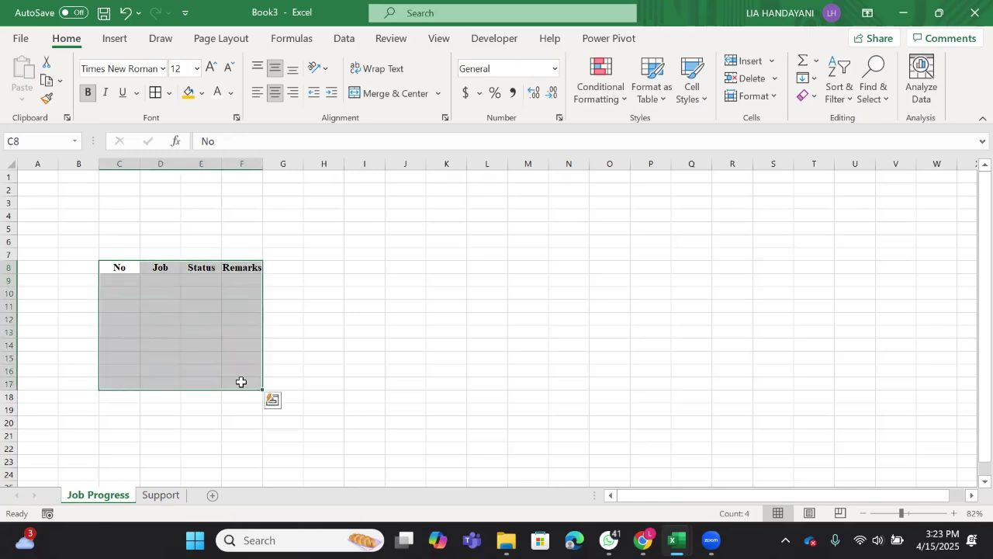
left_click(170, 93)
scroll(202, 324, "down", 1)
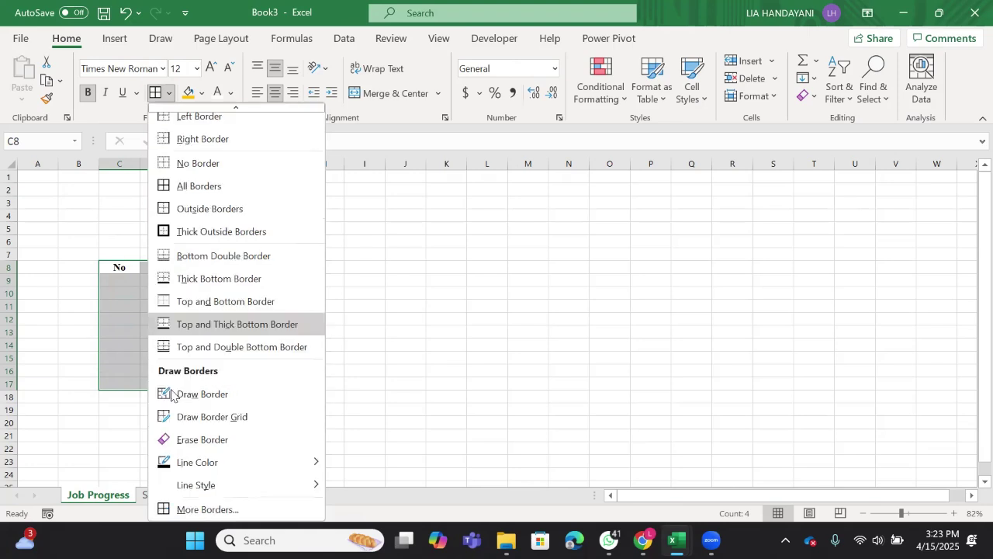
left_click(194, 509)
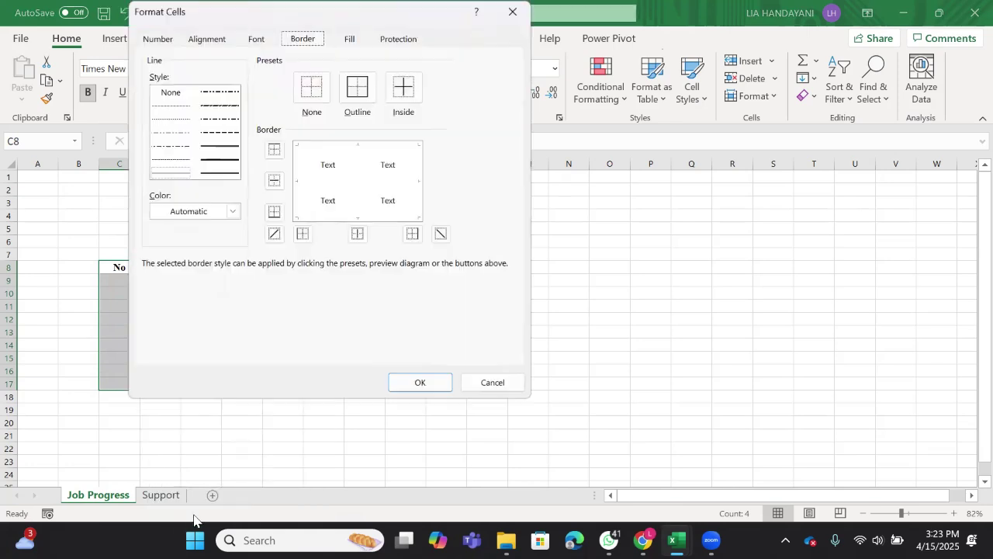
left_click(222, 161)
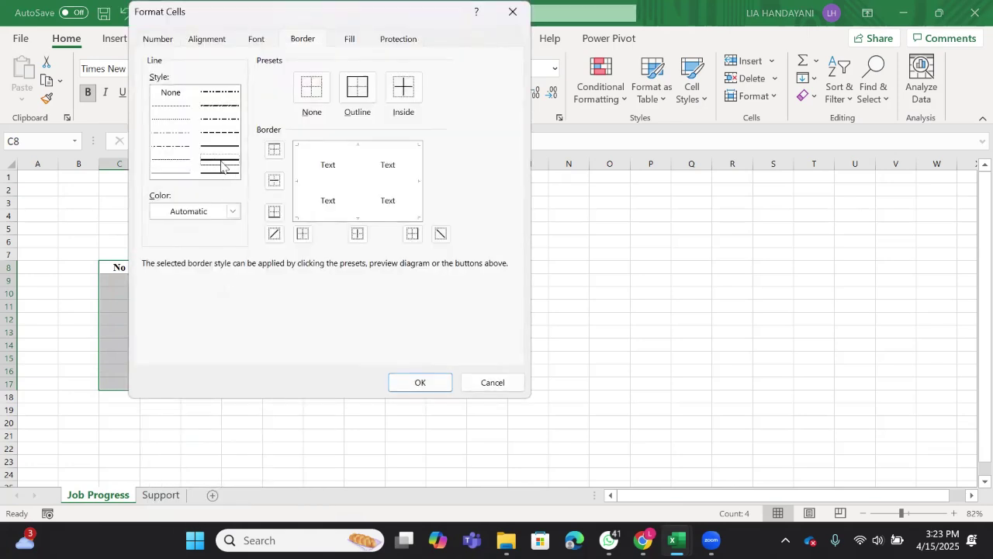
left_click(233, 212)
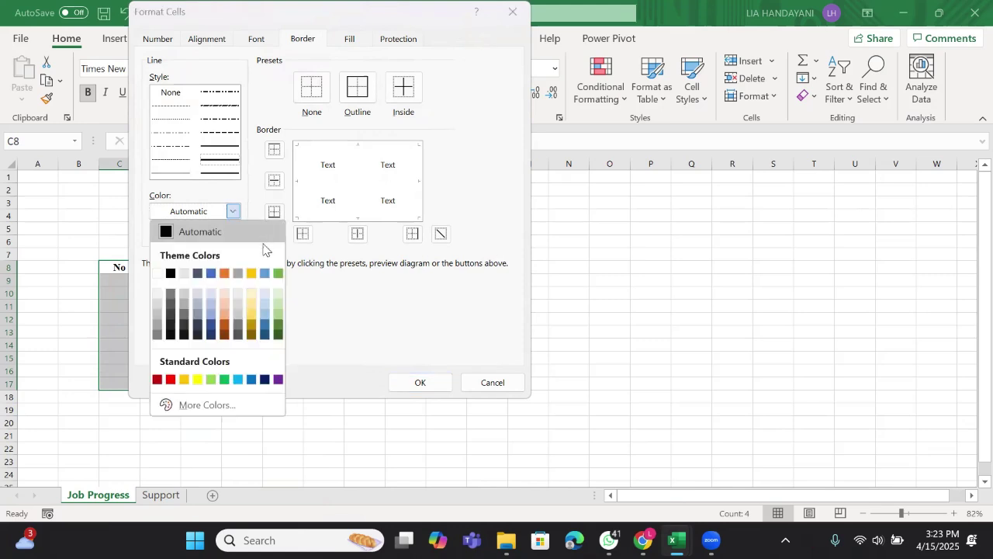
left_click(252, 274)
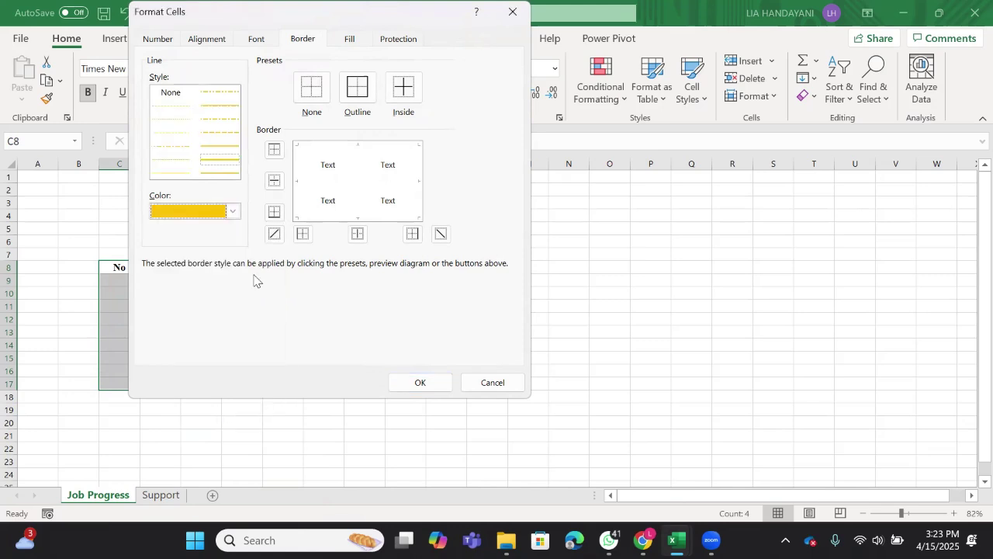
left_click(360, 94)
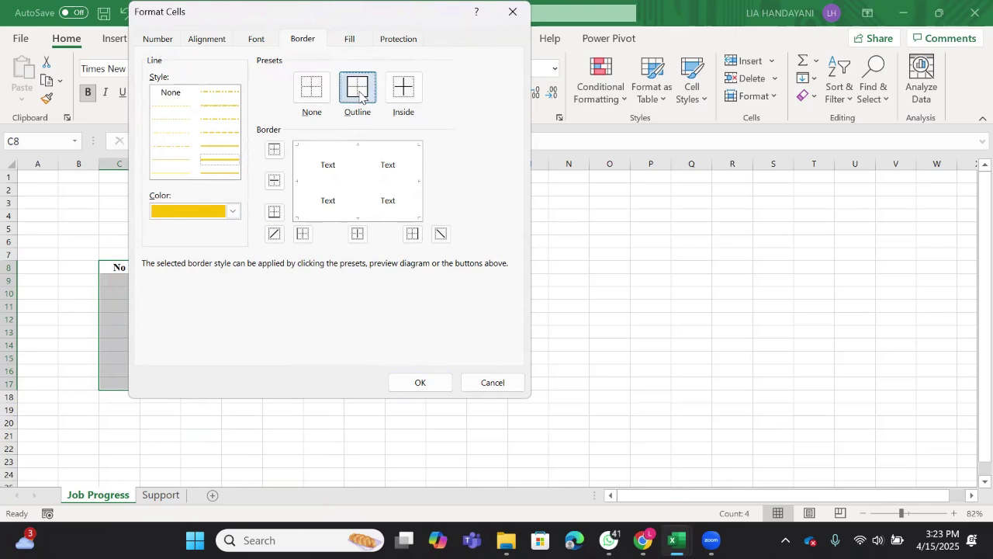
left_click(405, 90)
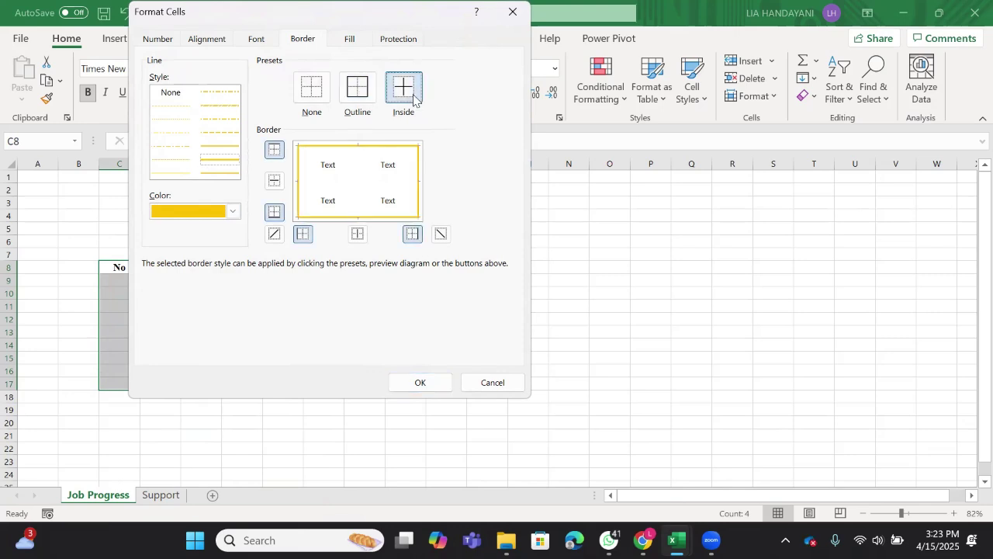
left_click(418, 380)
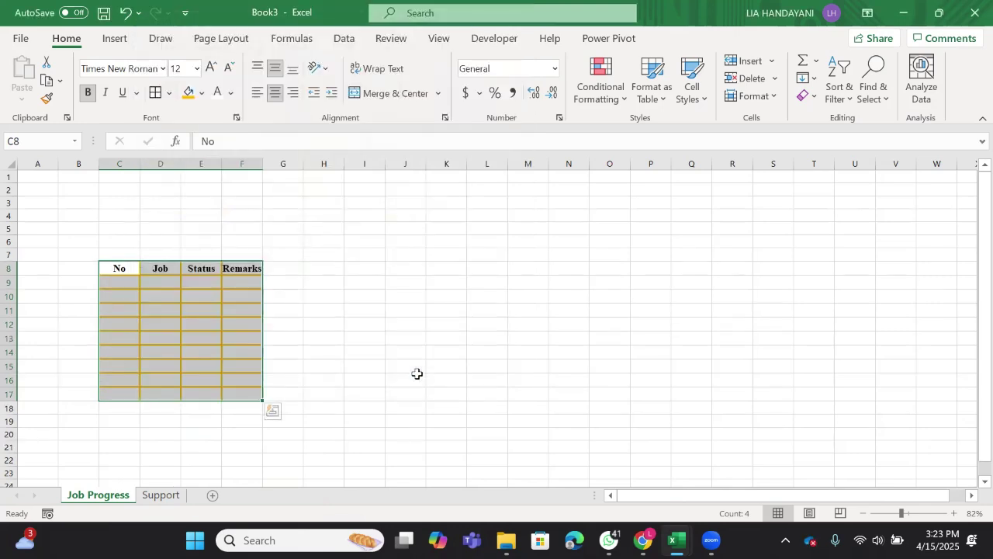
Step: Fill the header cells C8:F8 with gold
left_click(173, 305)
left_click(130, 269)
left_click_drag(130, 269, 233, 269)
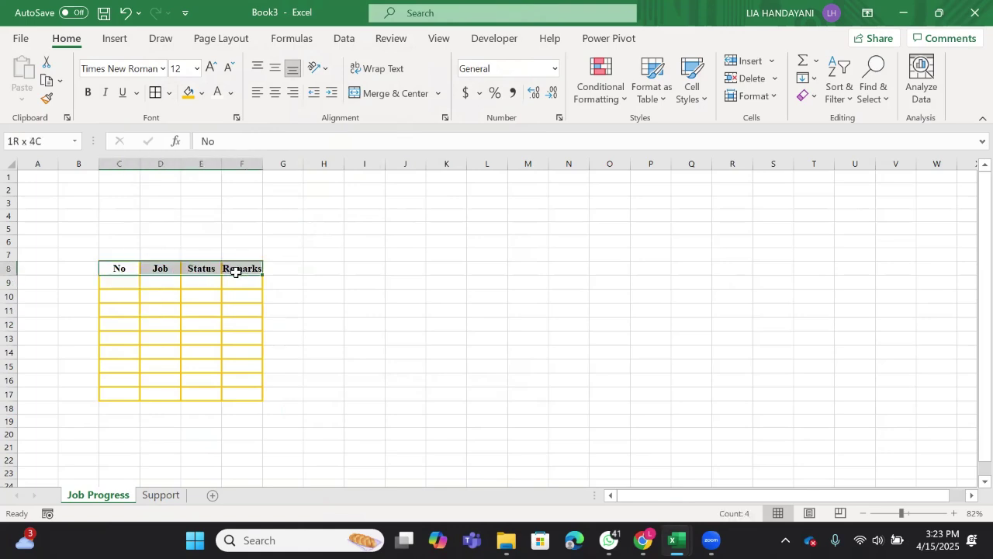
left_click(185, 95)
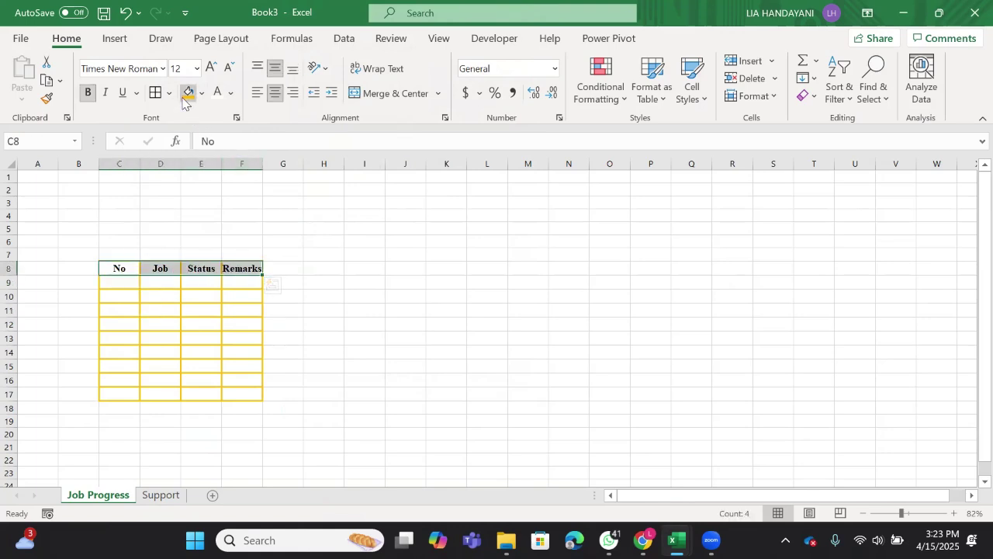
left_click(184, 215)
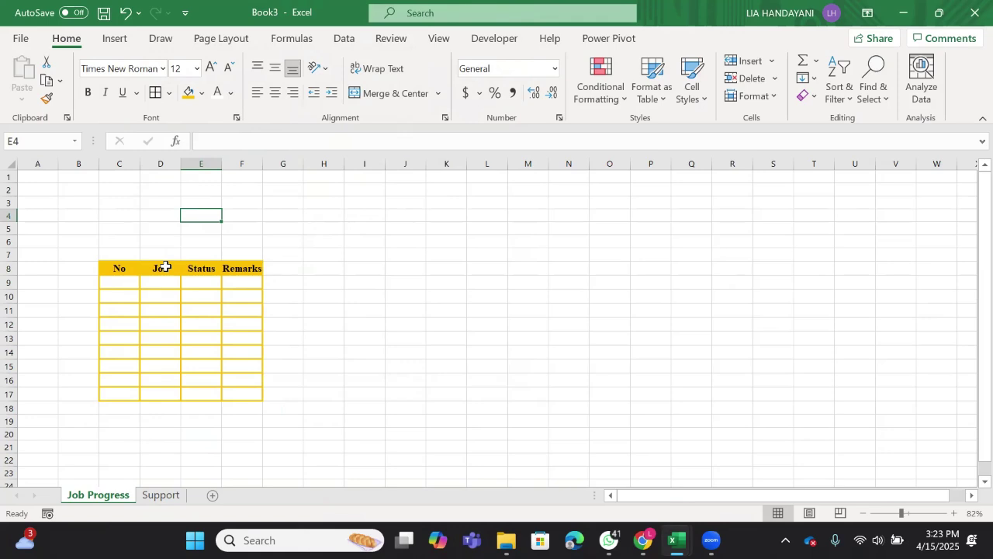
Step: Widen the Job and Remarks columns, making each about three times its original width
left_click_drag(165, 267, 238, 266)
left_click(237, 266)
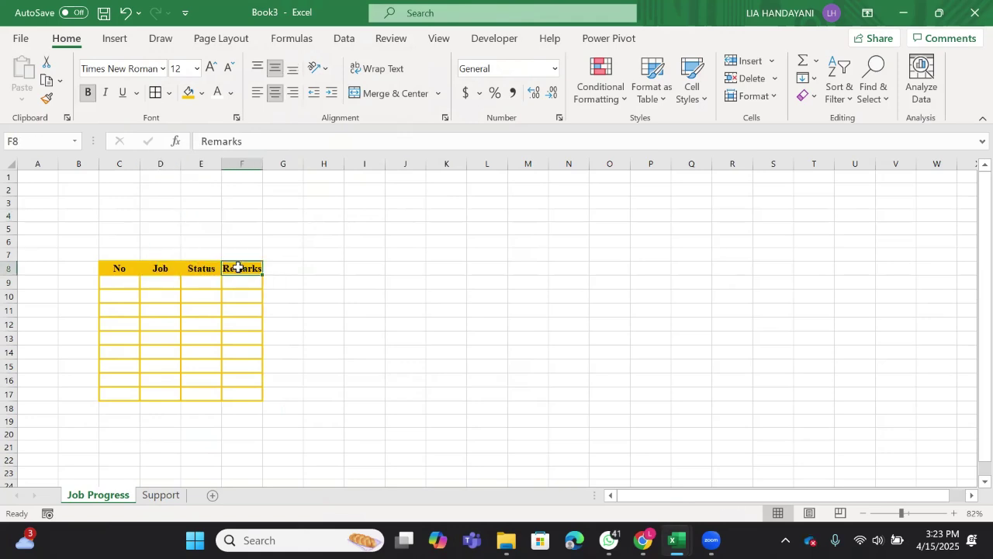
left_click_drag(181, 163, 263, 170)
left_click_drag(345, 164, 409, 169)
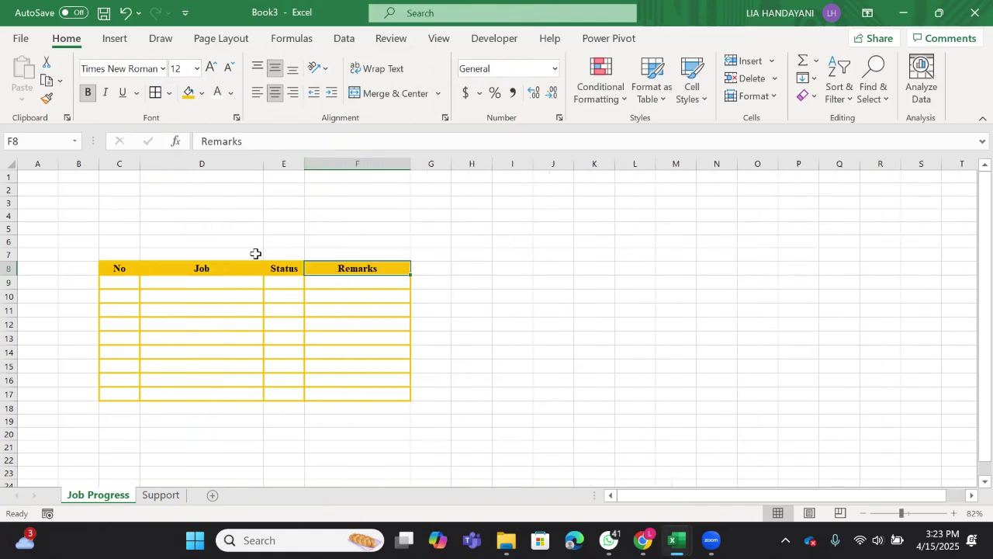
Step: Enter the formula =SEQUENCE(COUNTA(D9:D17)) in C9 to number the jobs automatically
left_click(132, 285)
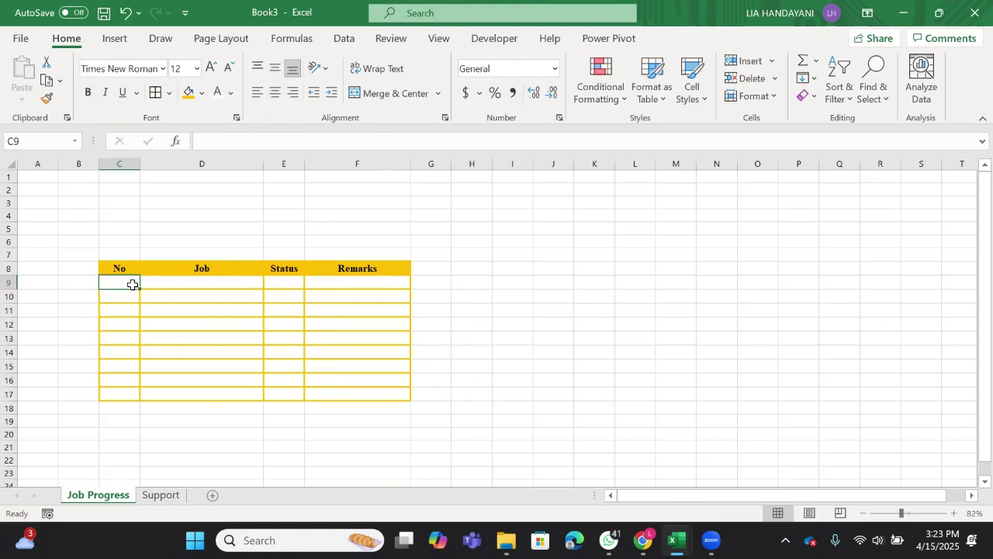
type("=seq")
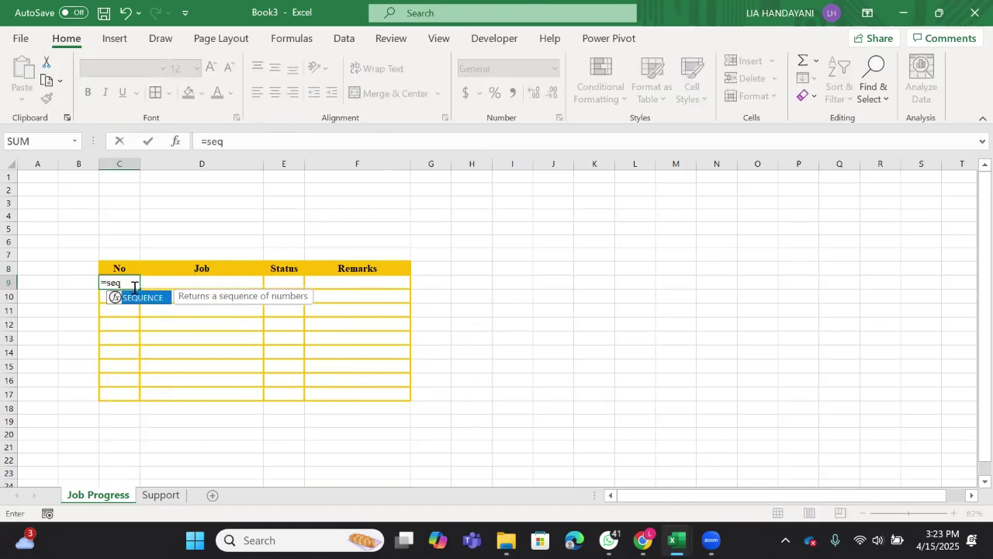
double_click(136, 299)
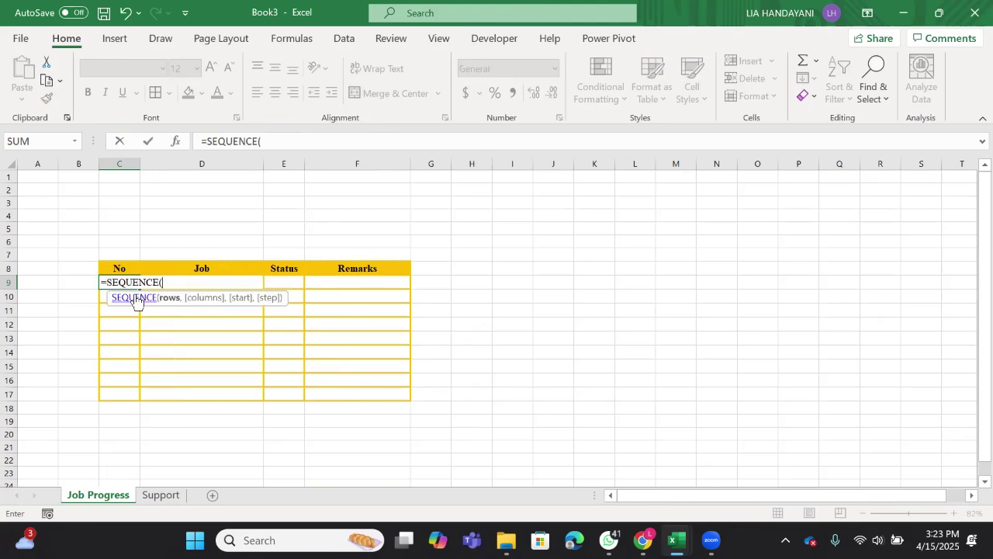
type("cou")
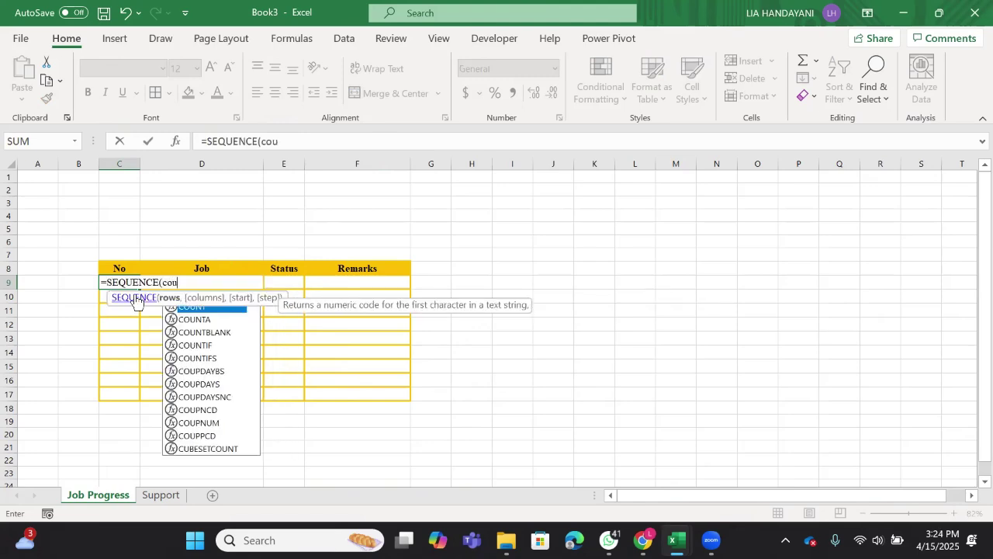
double_click(186, 318)
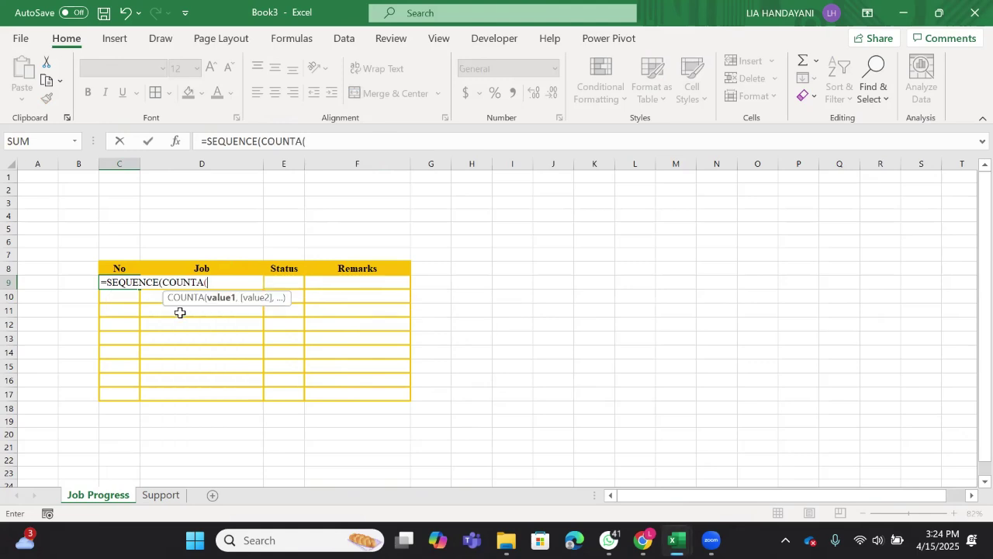
left_click(245, 312)
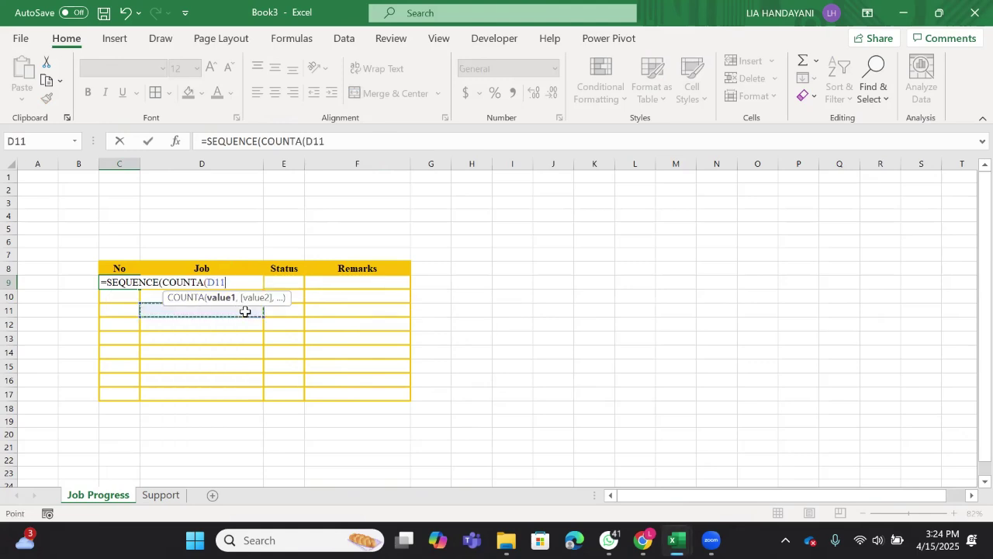
key("Up")
key("Up")
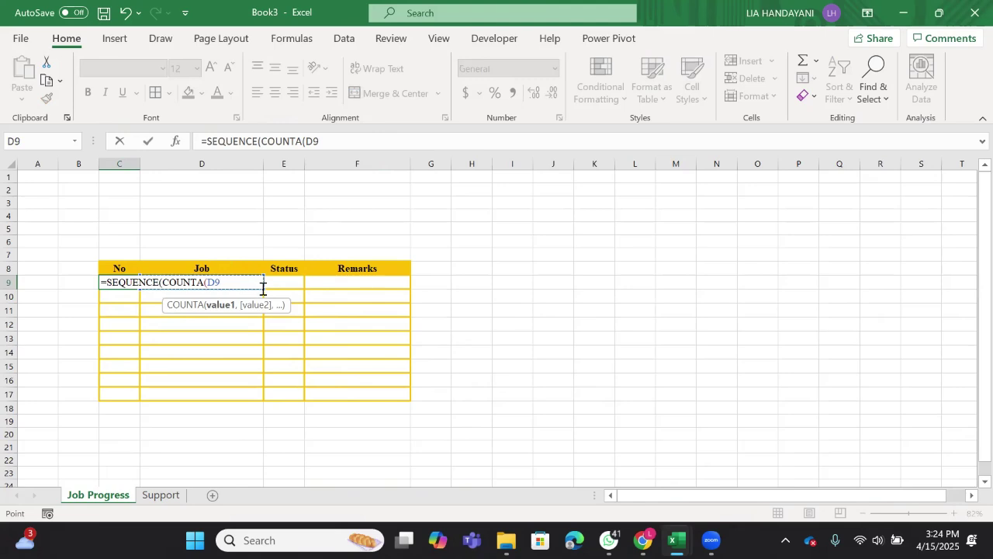
left_click(261, 288)
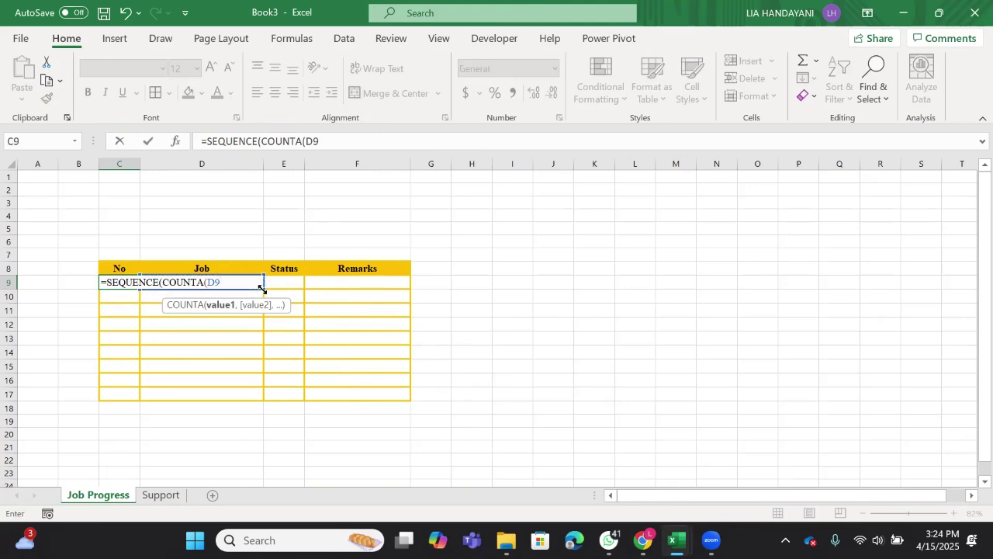
left_click_drag(262, 288, 260, 405)
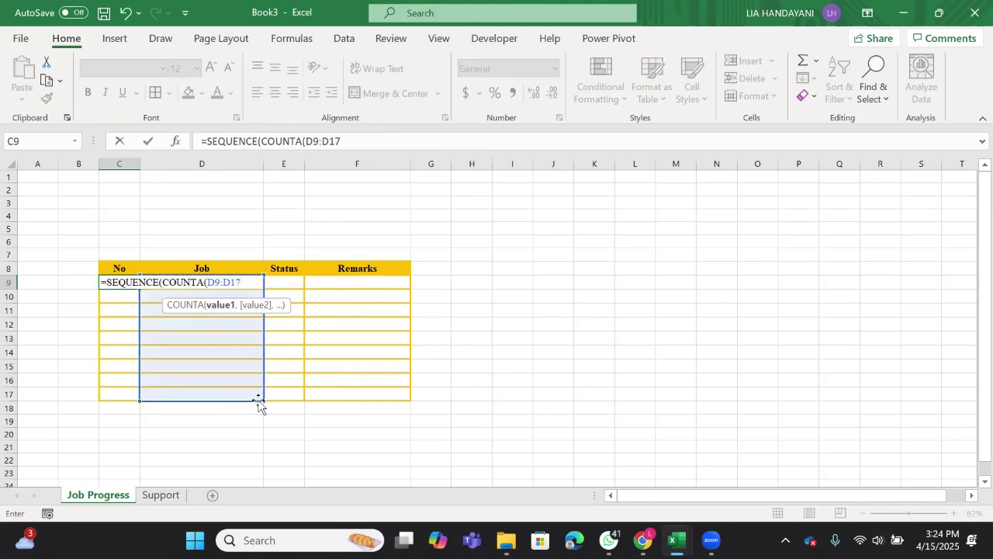
key("Return")
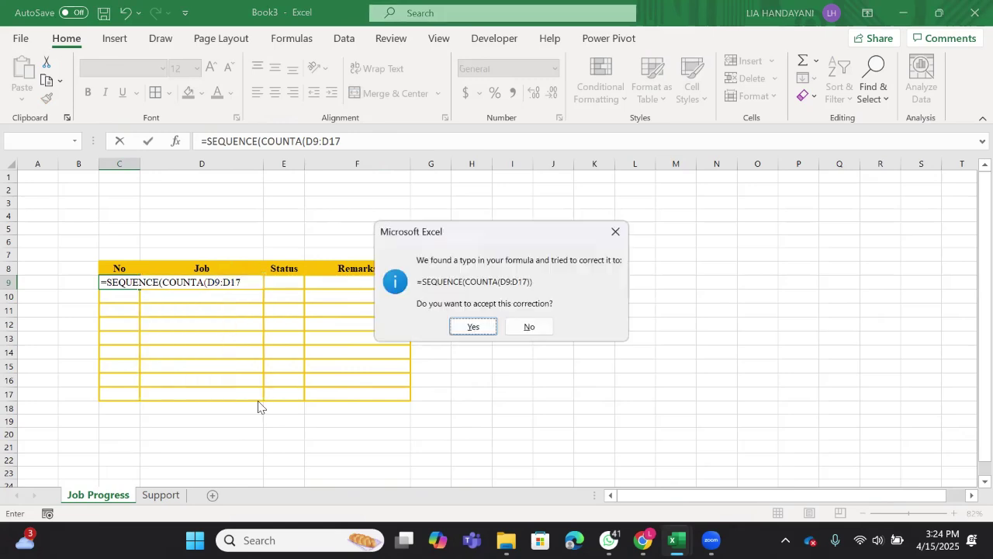
left_click(469, 326)
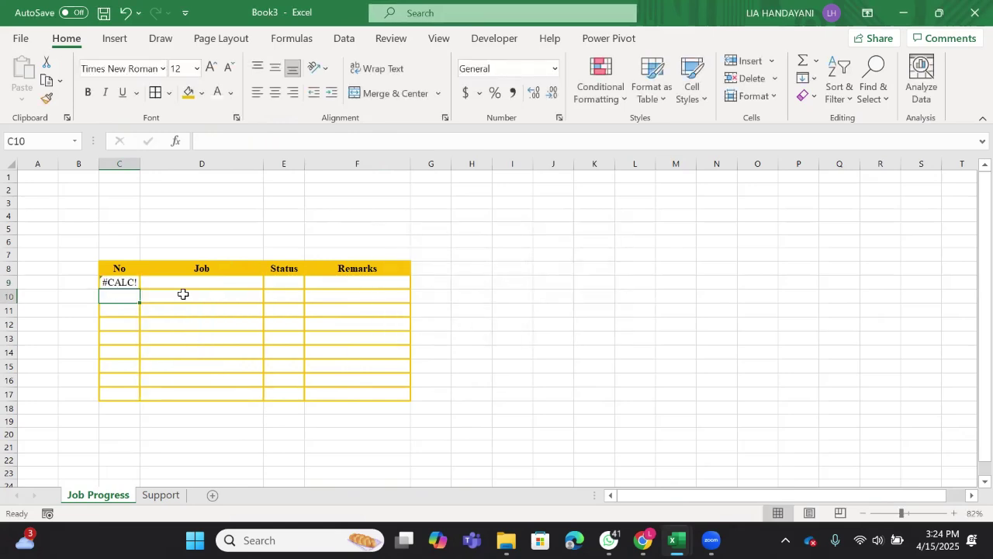
Step: Wrap the numbering formula in C9 in IFERROR with an empty string as fallback: =IFERROR(SEQUENCE(COUNTA(D9:D17)),"")
left_click(131, 281)
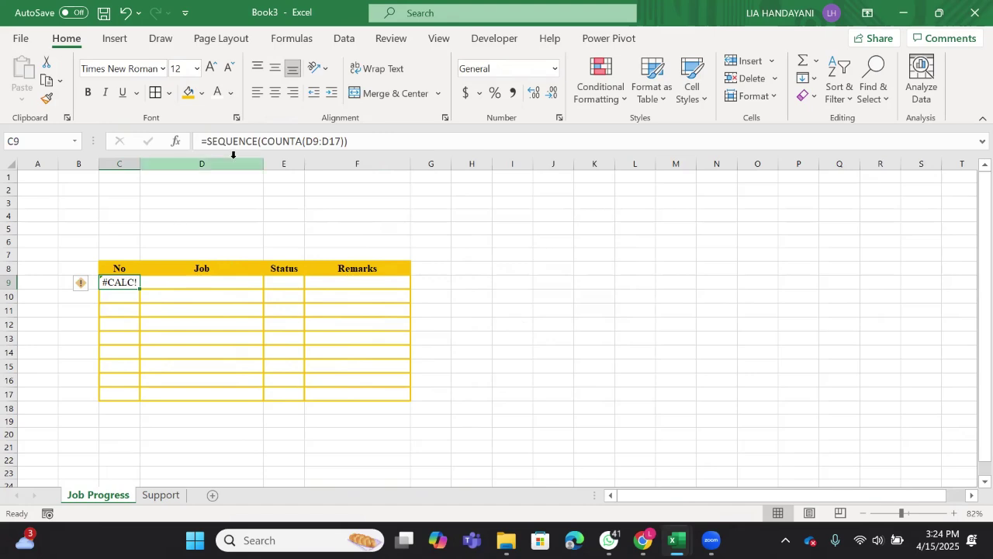
left_click(212, 141)
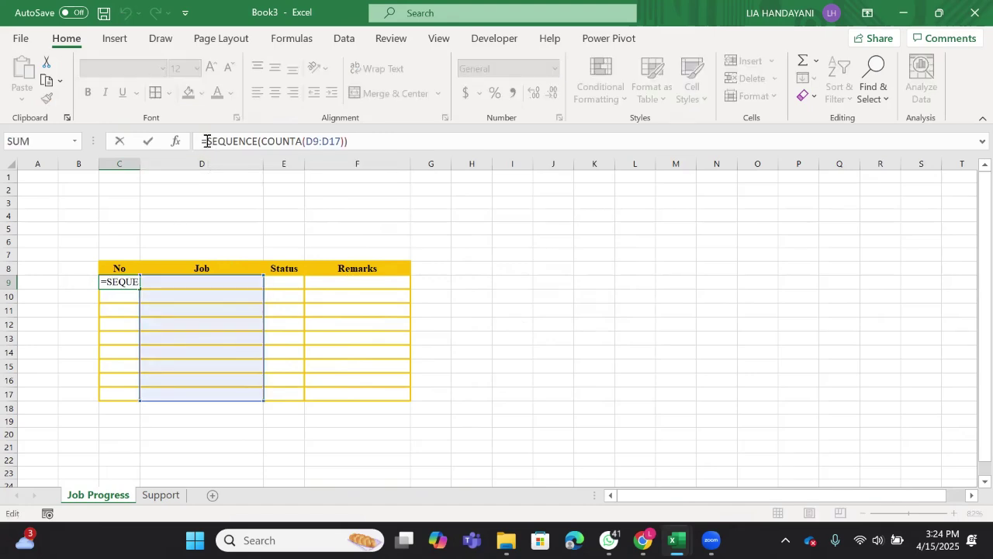
type("if")
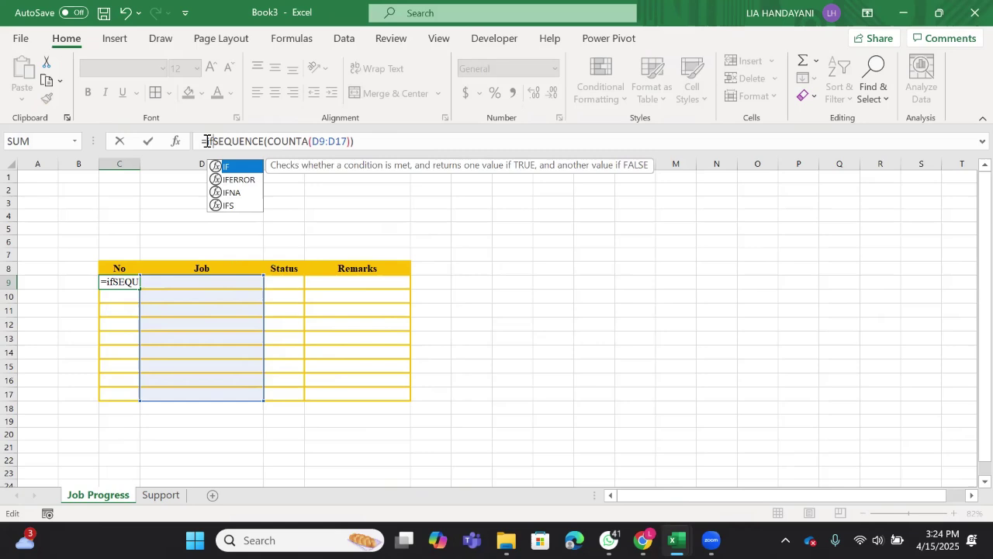
double_click(247, 187)
left_click(394, 148)
type(")")
left_click(406, 144)
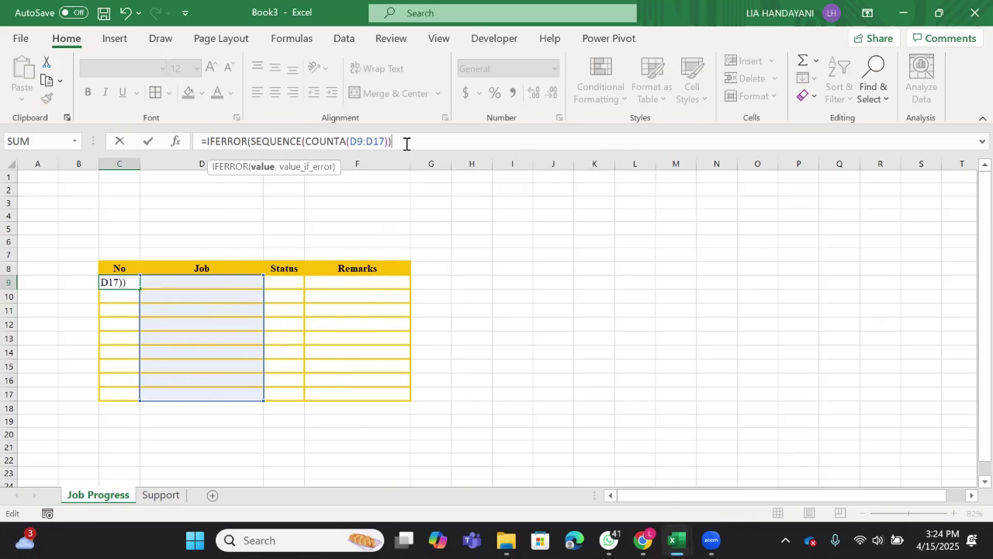
type(",")
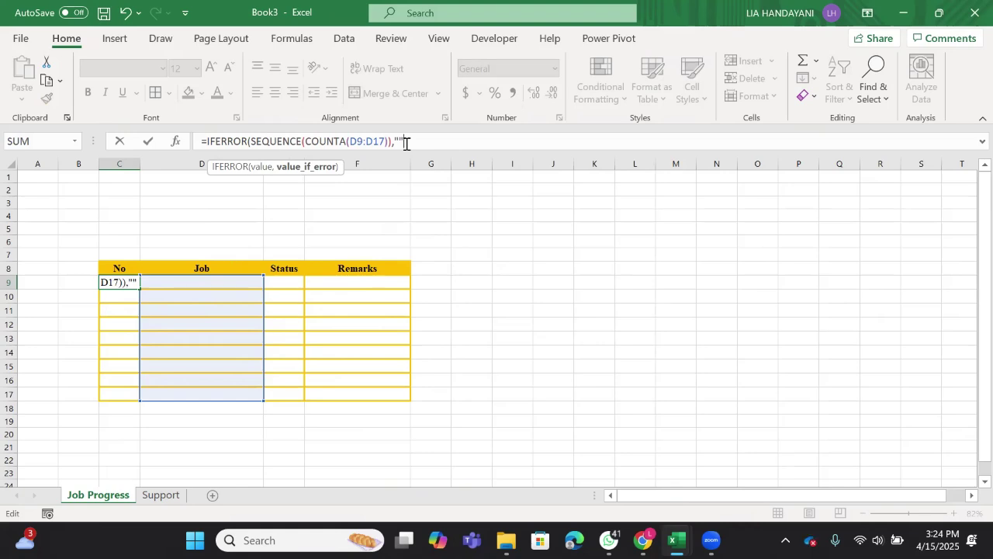
key("Return")
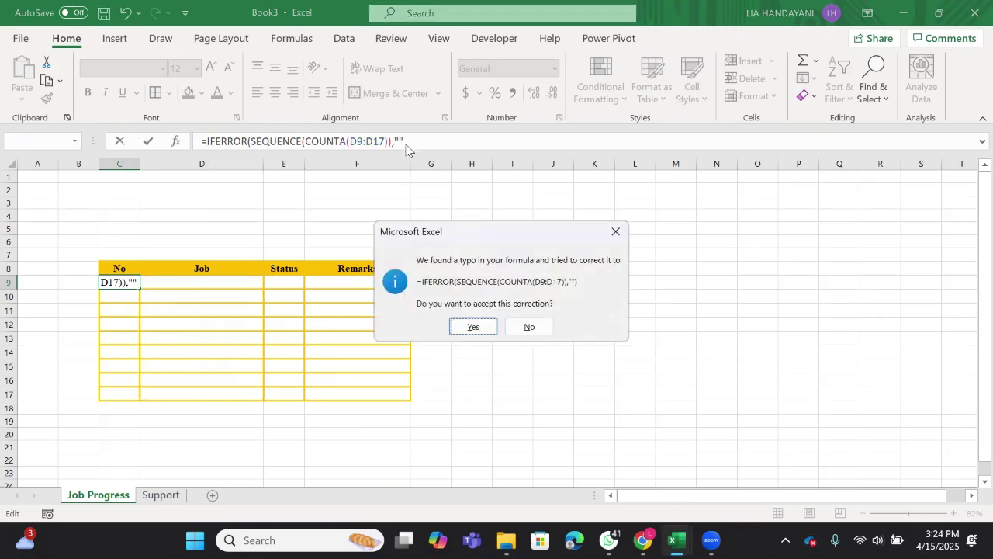
left_click(460, 329)
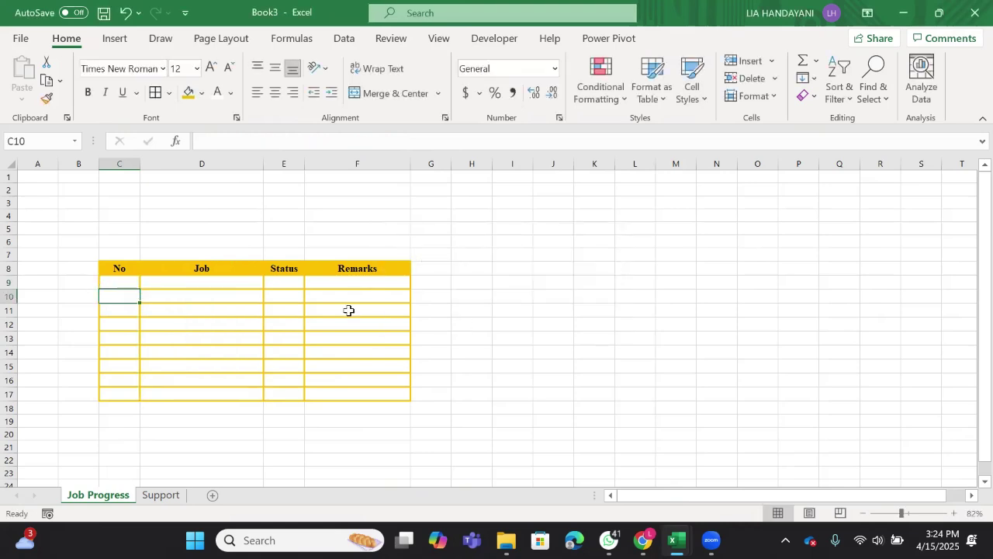
Step: Copy the job names in D9:D15 of the Book1 workbook and paste them as values into Book3 starting at D9
left_click(157, 283)
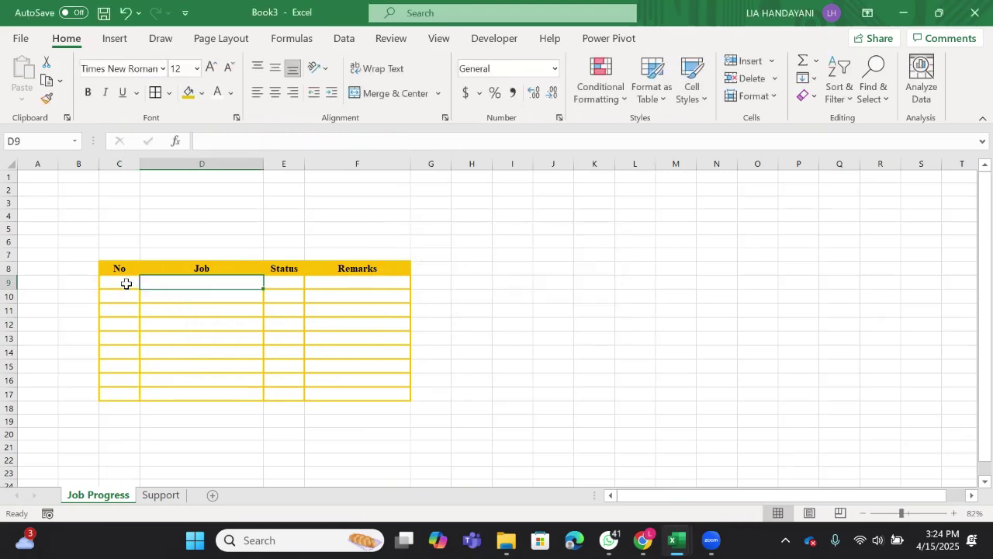
left_click(126, 284)
left_click(154, 284)
mouse_move(642, 540)
mouse_move(677, 540)
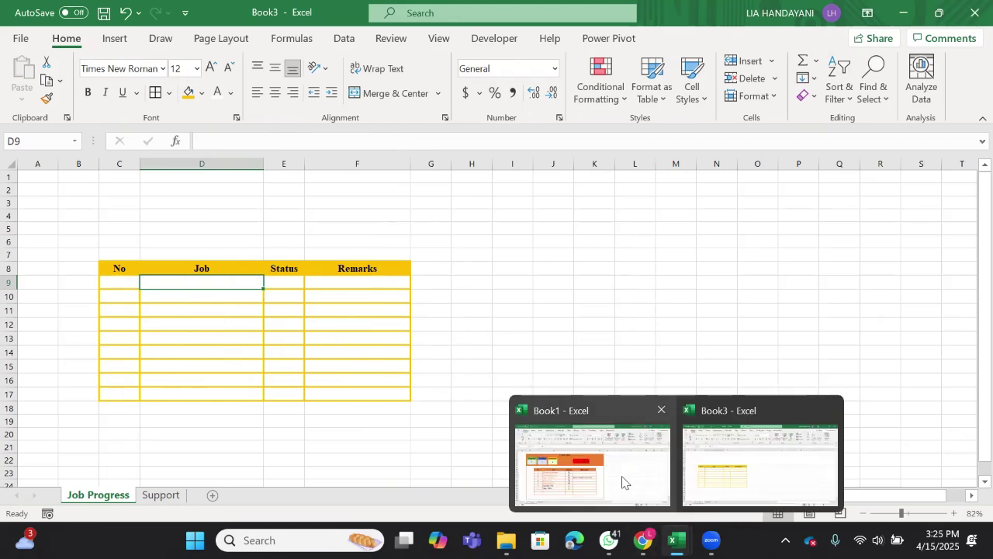
left_click(622, 478)
left_click_drag(288, 310, 277, 410)
key("ctrl+c")
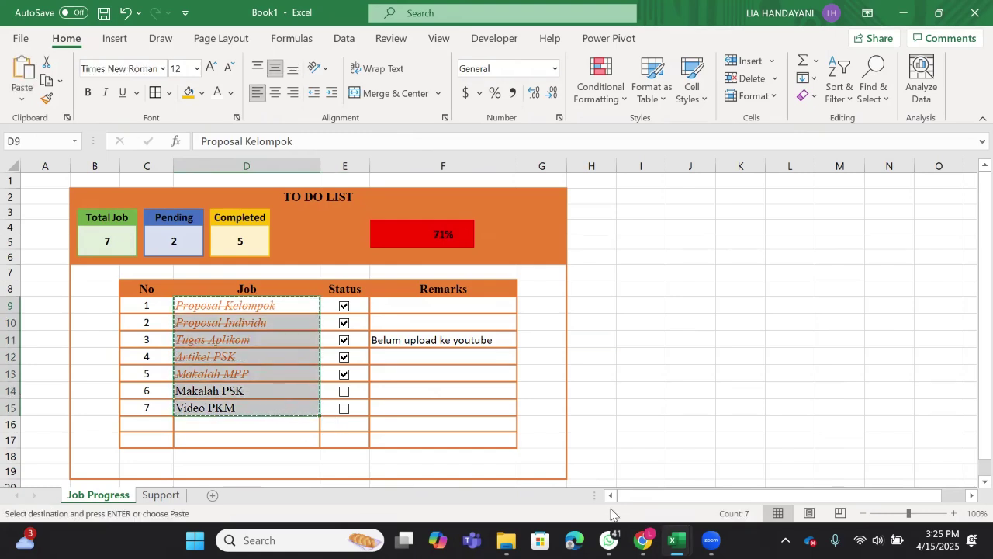
mouse_move(676, 540)
left_click(687, 472)
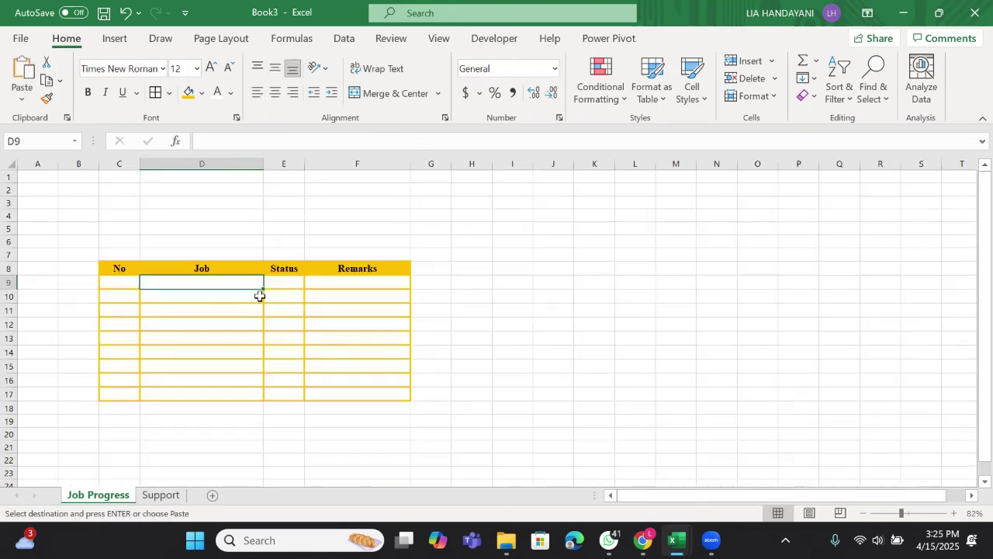
right_click(233, 282)
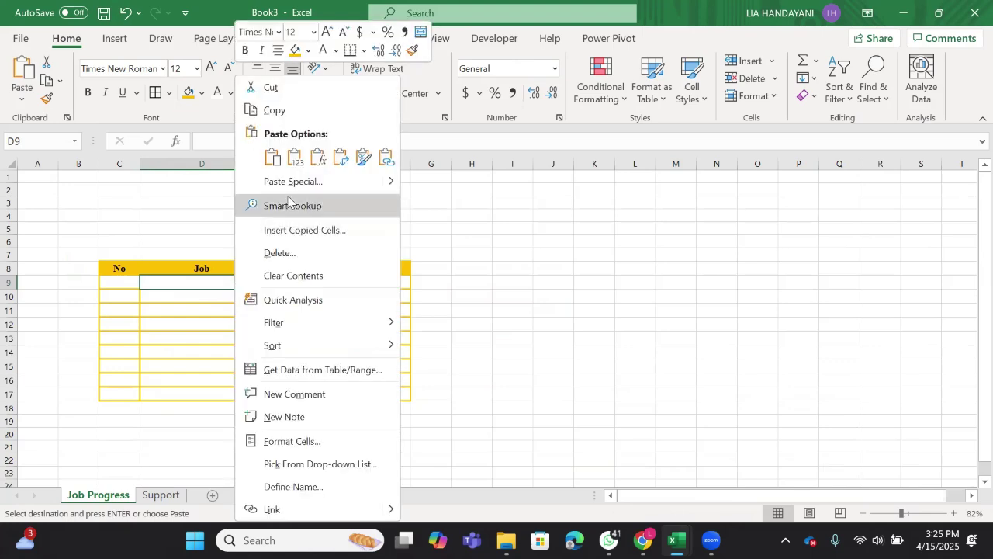
left_click(296, 157)
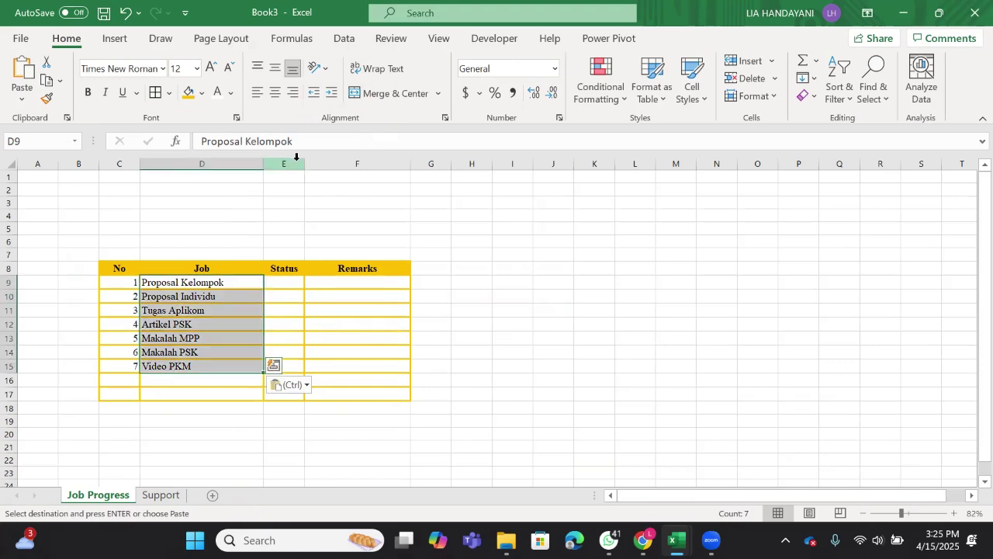
Step: Center the job numbers in C9:C15 horizontally
left_click_drag(128, 281, 125, 367)
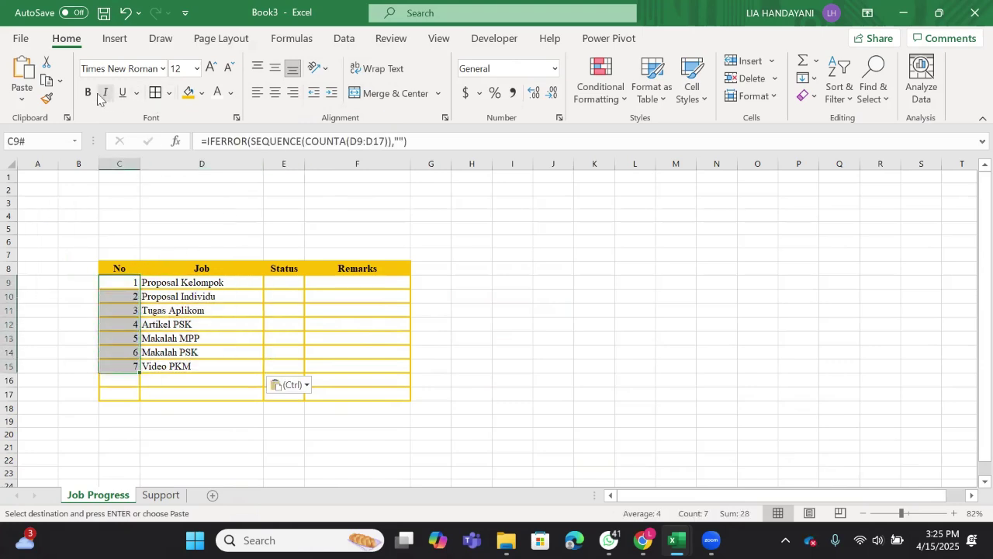
left_click(278, 93)
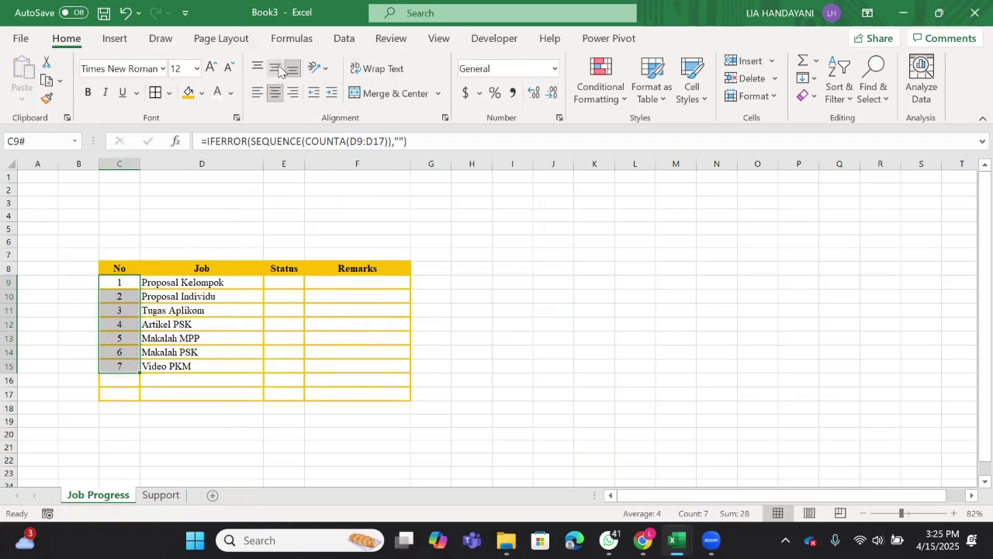
left_click(215, 216)
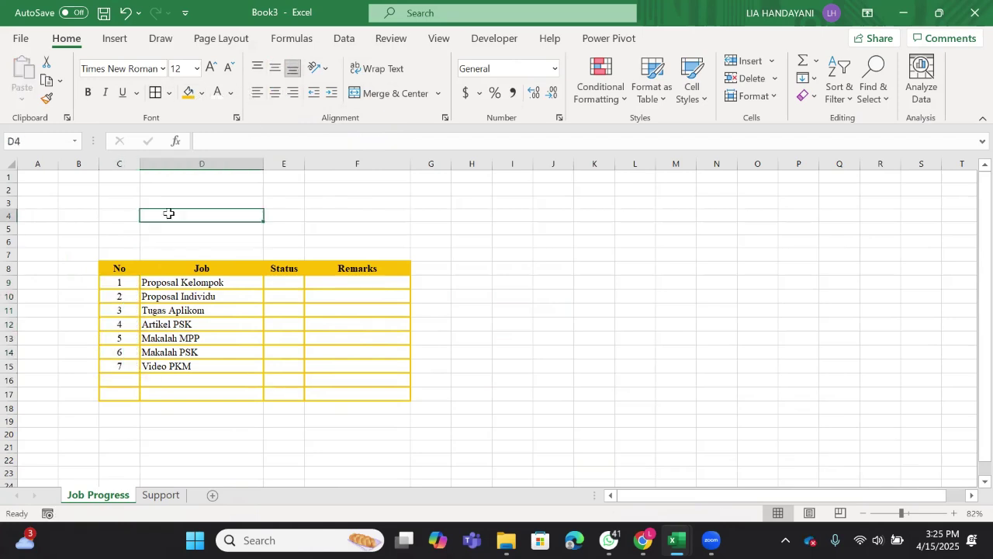
Step: Add a medium solid gold outline border around the range B2:G20 on the Job Progress sheet
left_click_drag(85, 191, 453, 418)
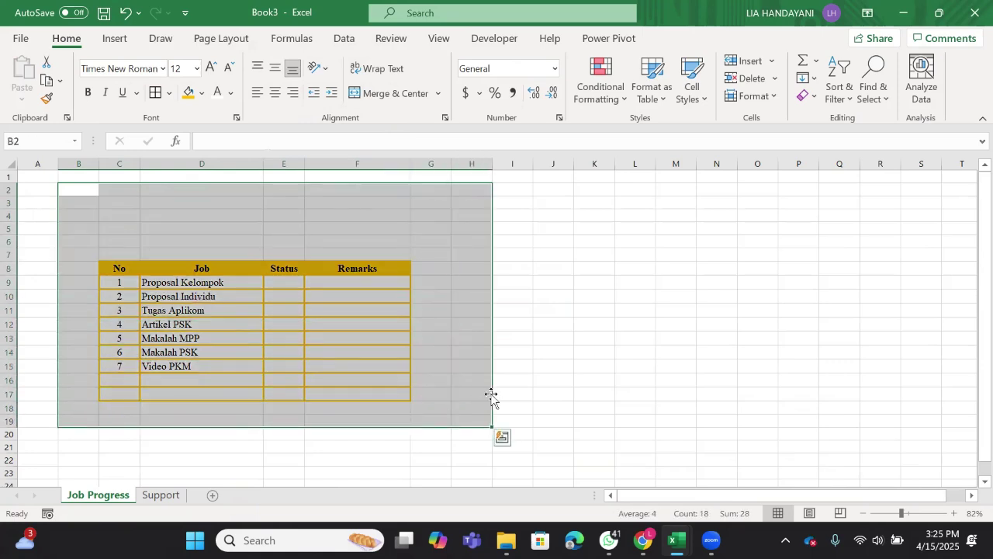
left_click(470, 394)
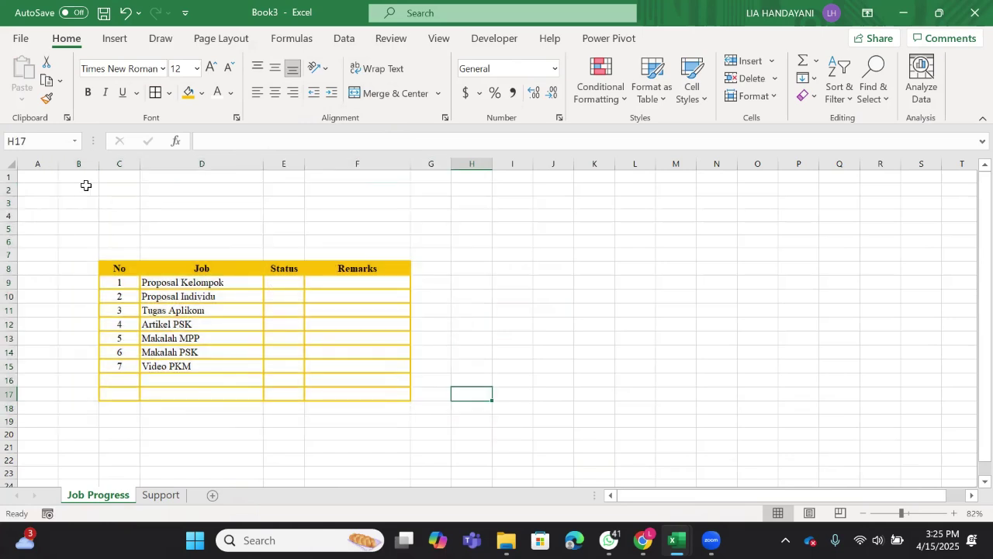
left_click_drag(85, 184, 430, 434)
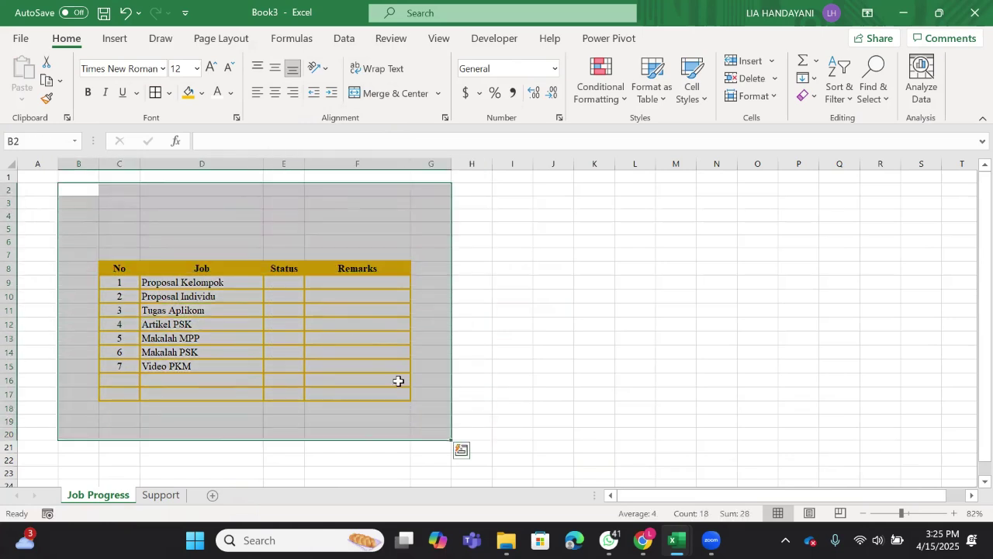
left_click(169, 92)
scroll(200, 393, "down", 2)
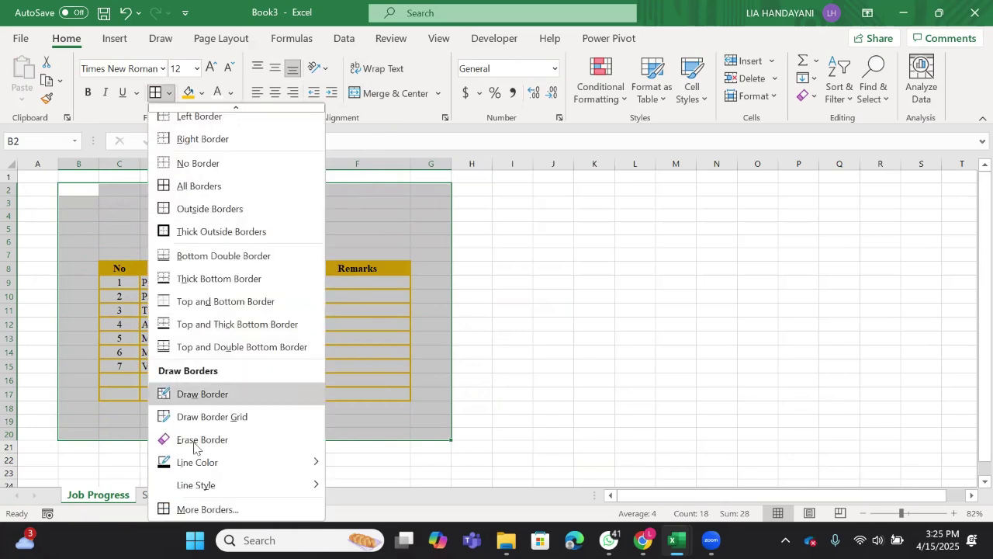
left_click(195, 507)
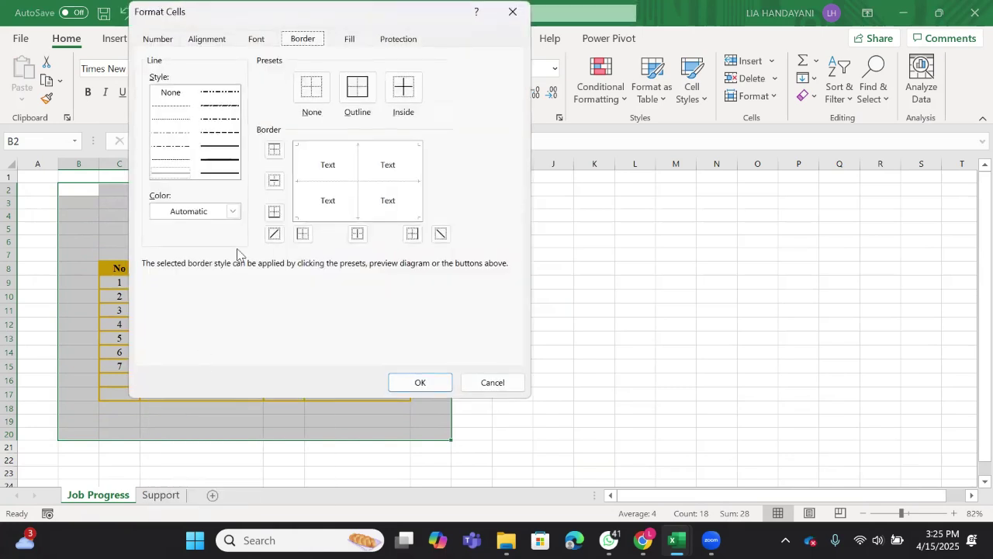
left_click(224, 160)
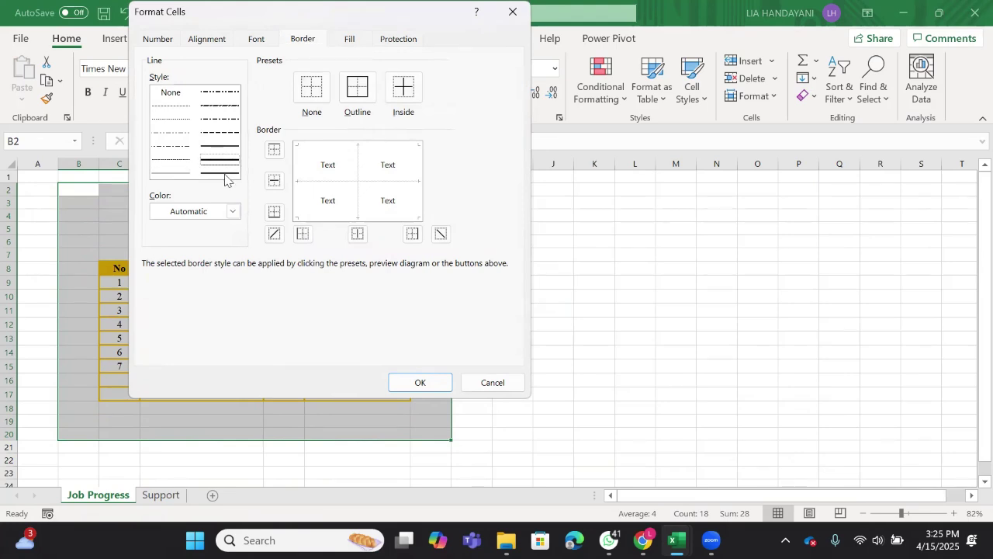
left_click(232, 211)
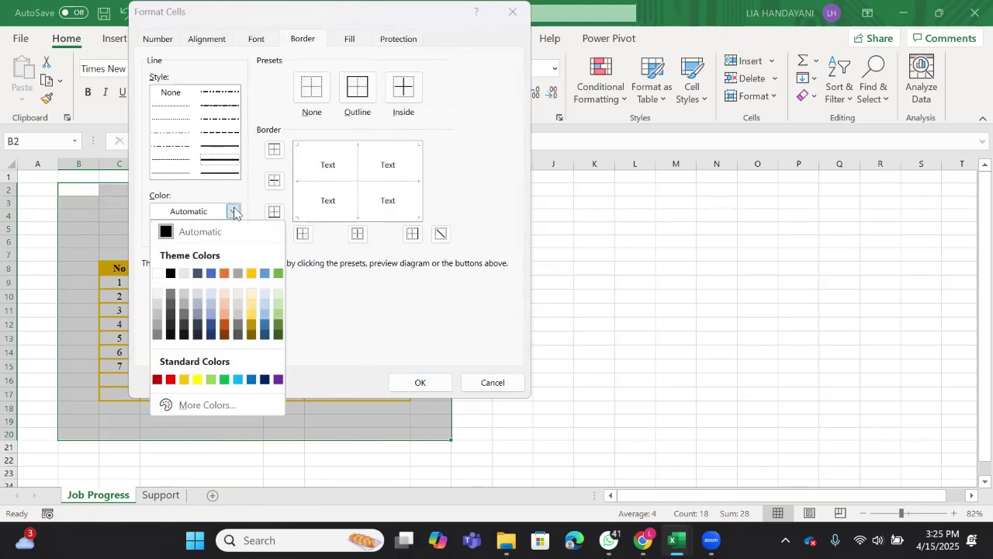
left_click(253, 273)
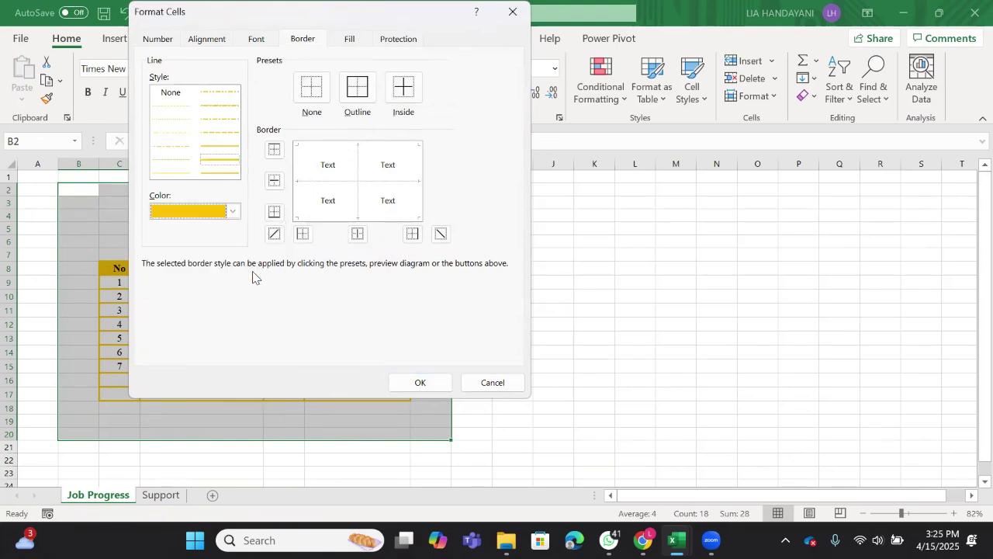
left_click(361, 96)
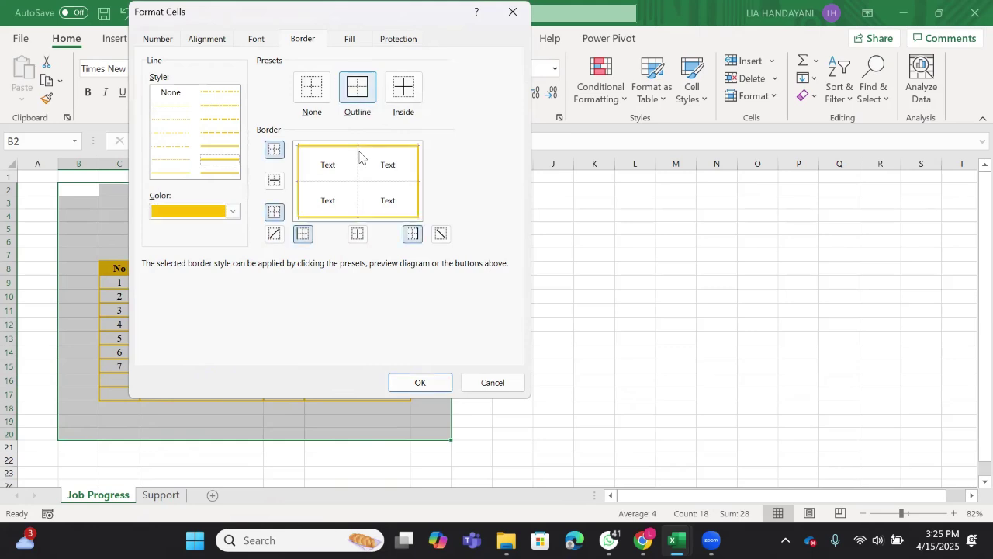
left_click(406, 378)
left_click(341, 306)
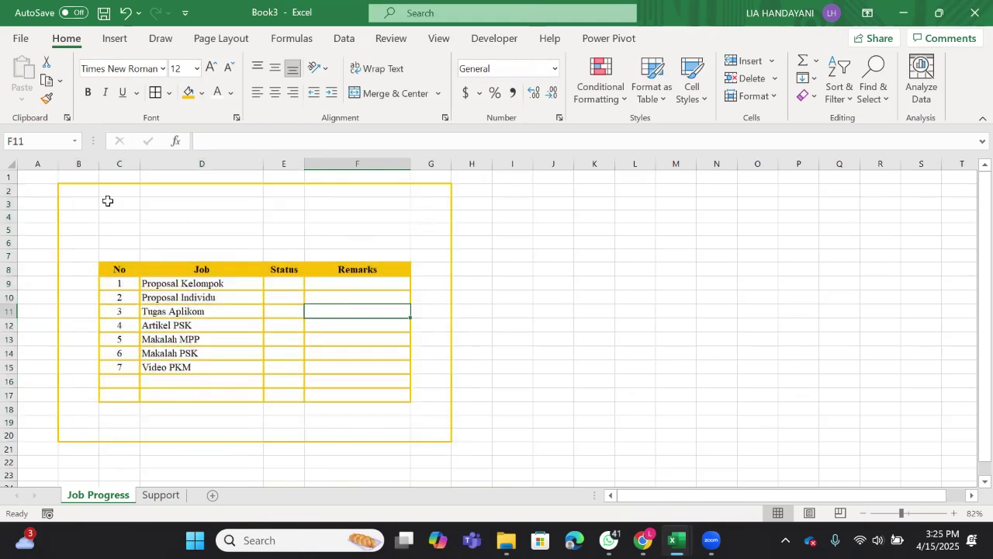
Step: Fill the header area B2:G6 above the table with gold
left_click_drag(93, 192, 422, 242)
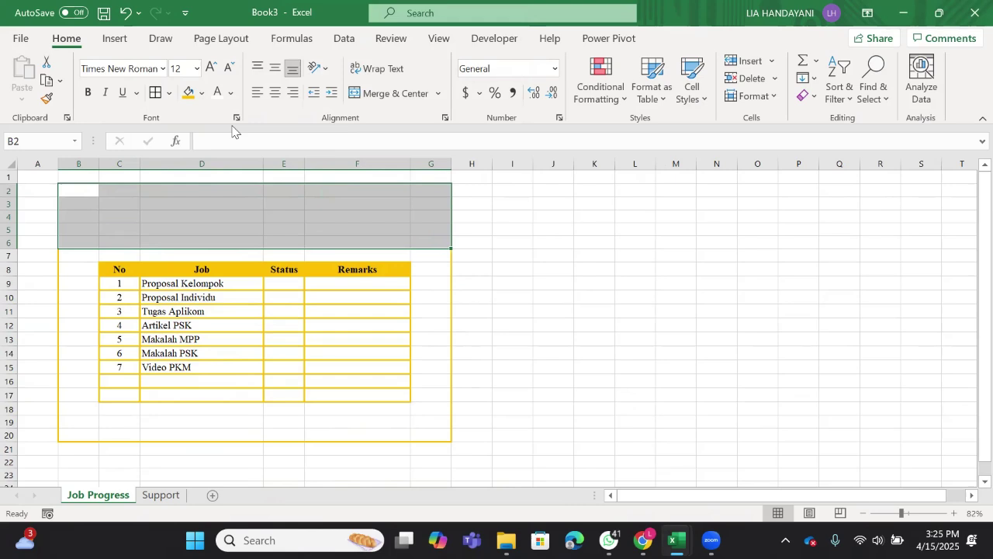
left_click(189, 93)
left_click(123, 191)
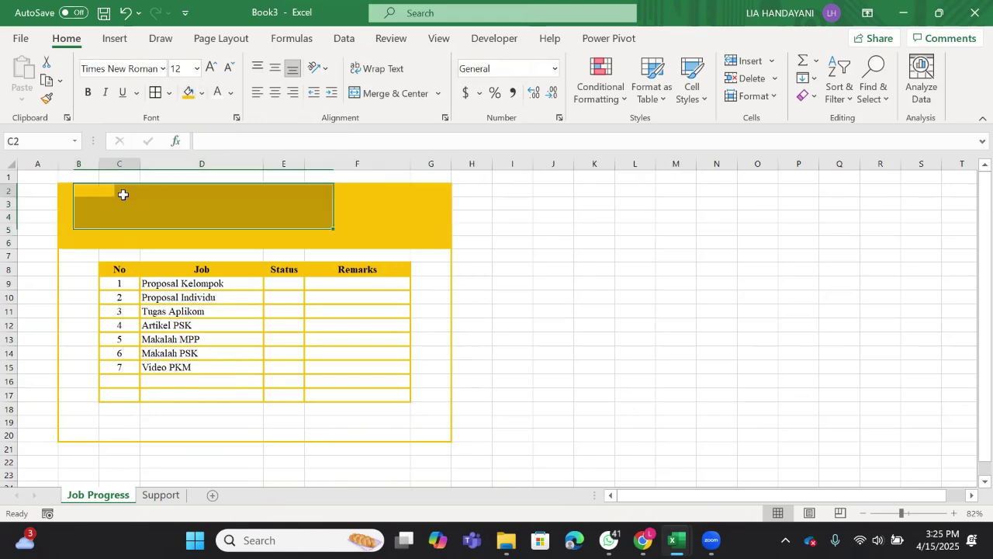
Step: Merge and center the cells B2:G2 across the first row of the gold header area
left_click_drag(87, 191, 470, 191)
double_click(82, 190)
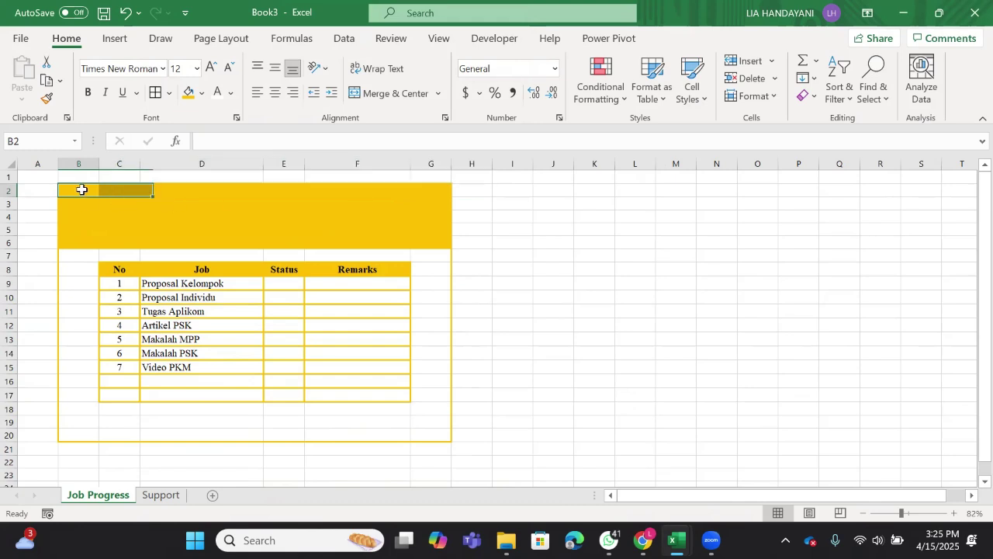
double_click(91, 189)
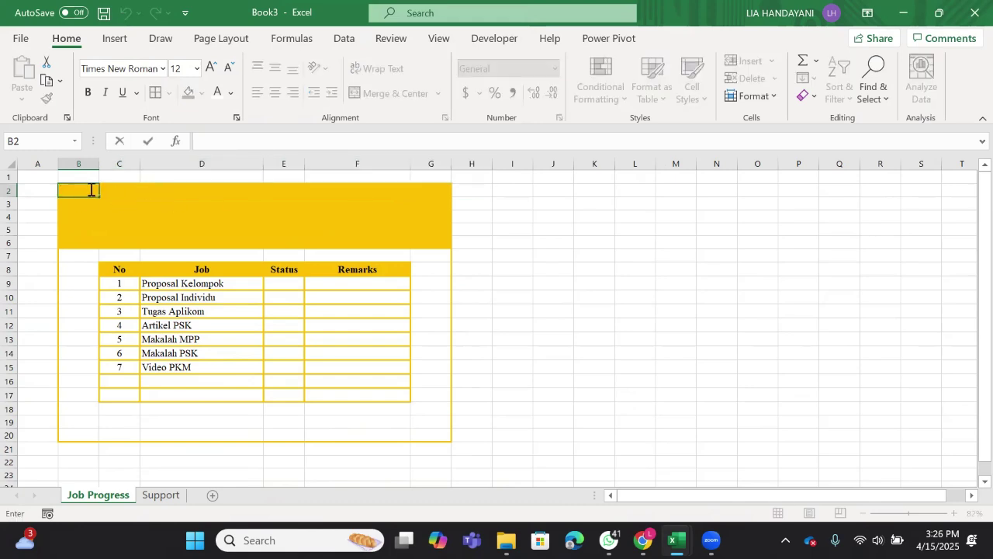
left_click_drag(121, 190, 428, 187)
left_click(83, 191)
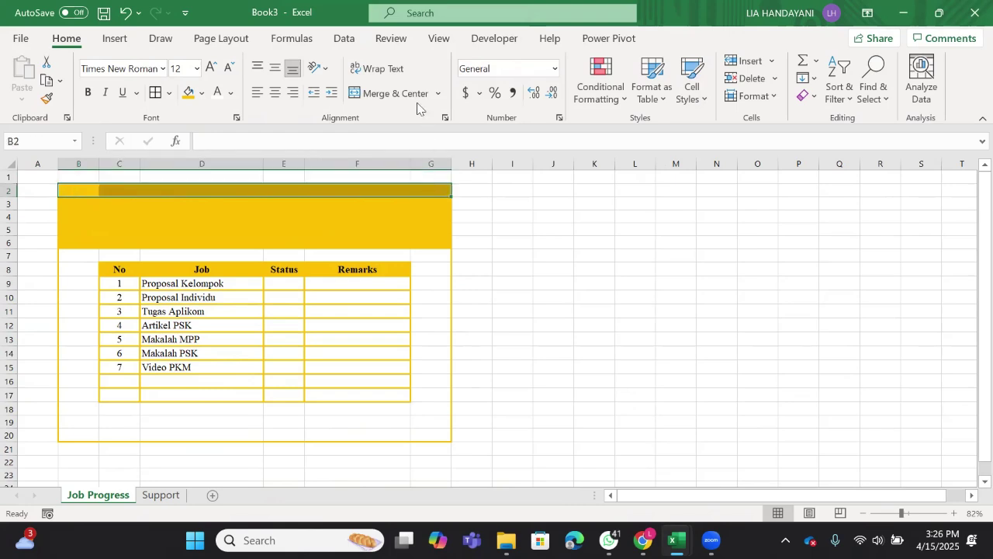
left_click(411, 93)
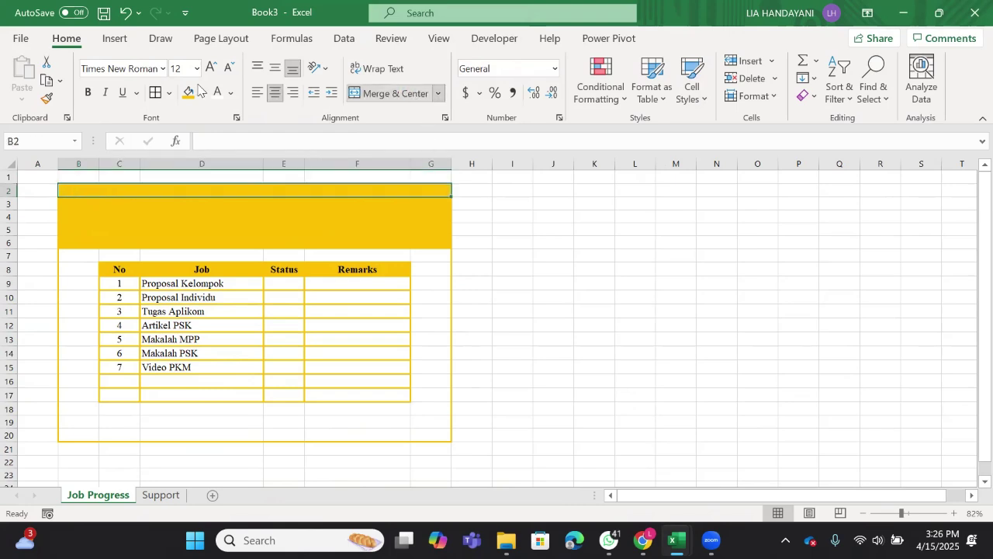
Step: Make the merged cell B2 bold and vertically centered, and enter the title TO DO LIST
left_click(89, 92)
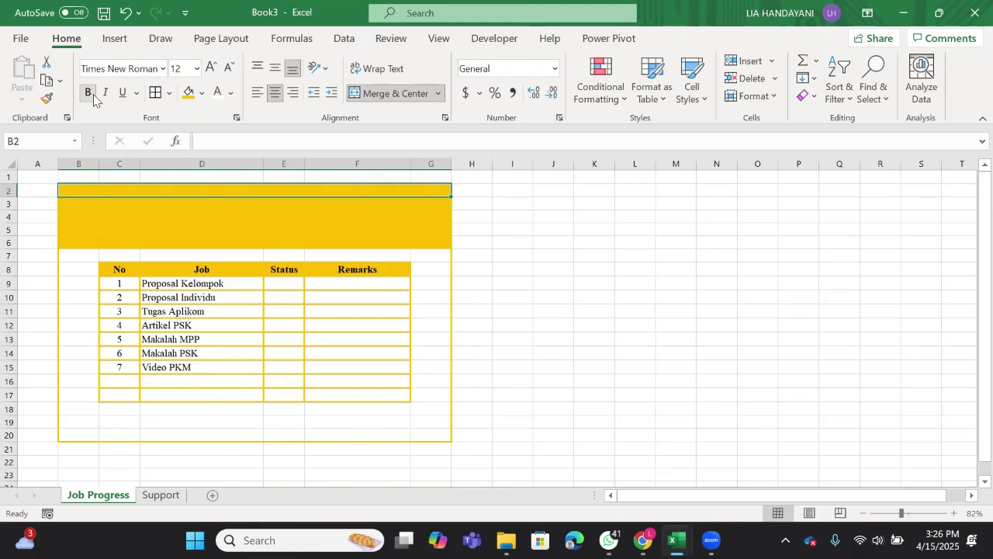
left_click(277, 69)
double_click(248, 189)
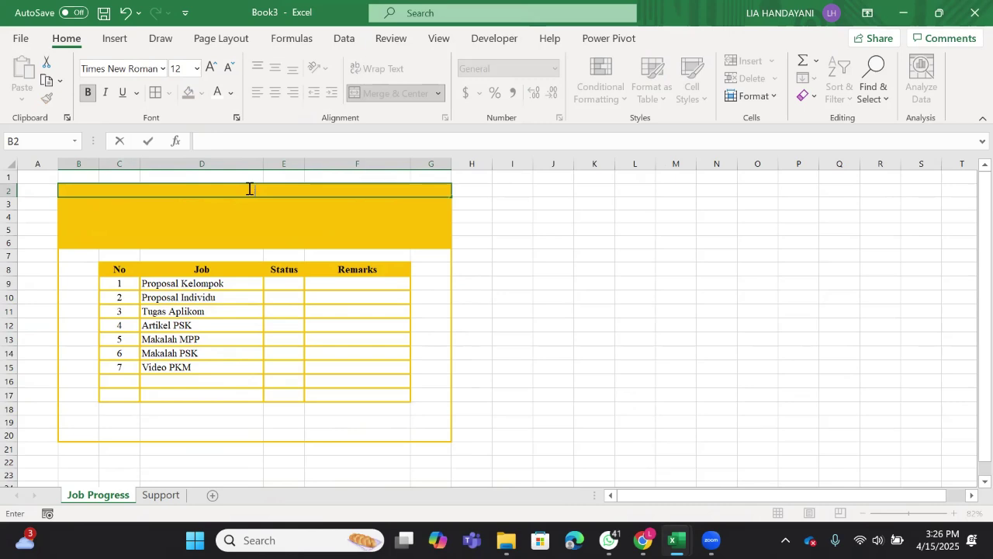
type("TO DO LIST")
left_click(299, 297)
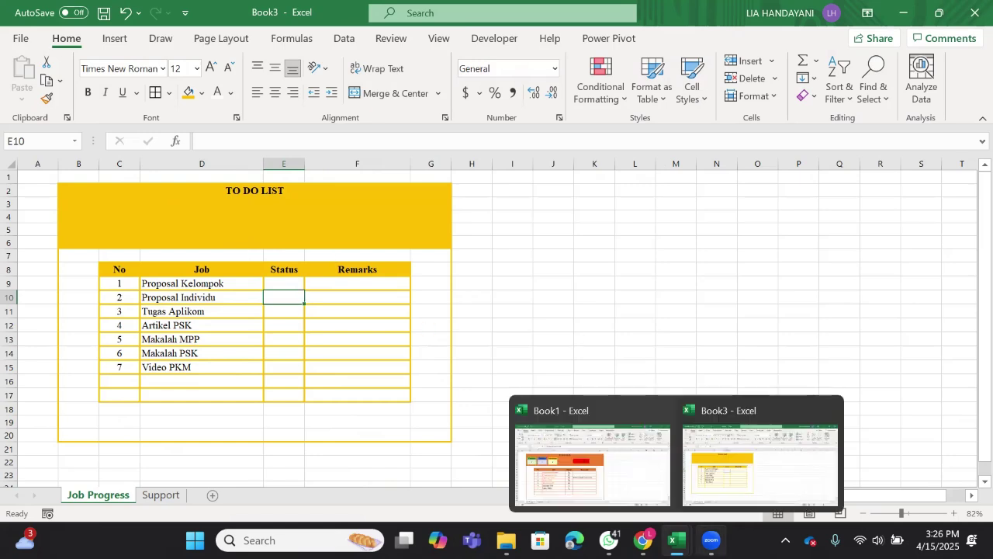
Step: Look at the finished to-do list in Book1 and return to the first Status cell, E9, in Book3
mouse_move(677, 541)
left_click(621, 474)
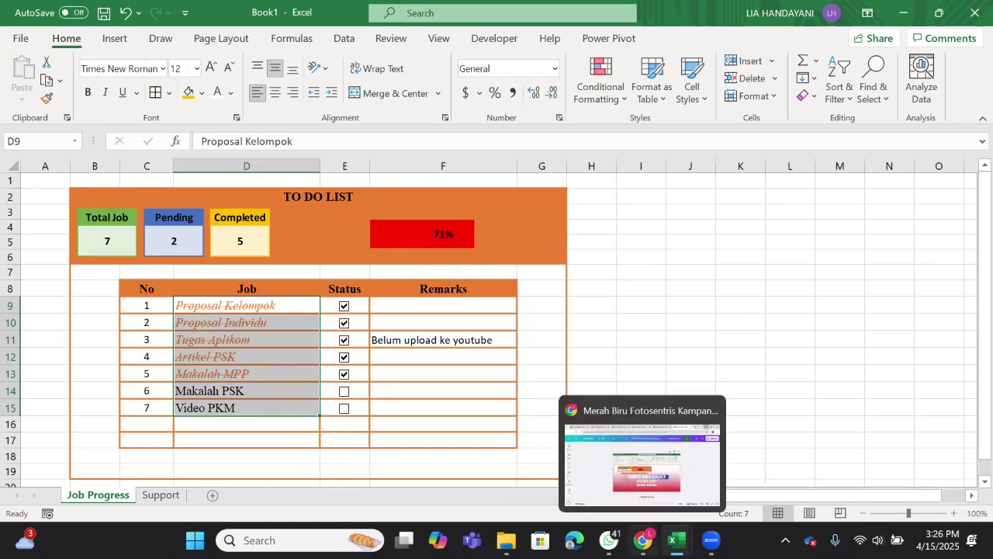
mouse_move(677, 541)
left_click(712, 455)
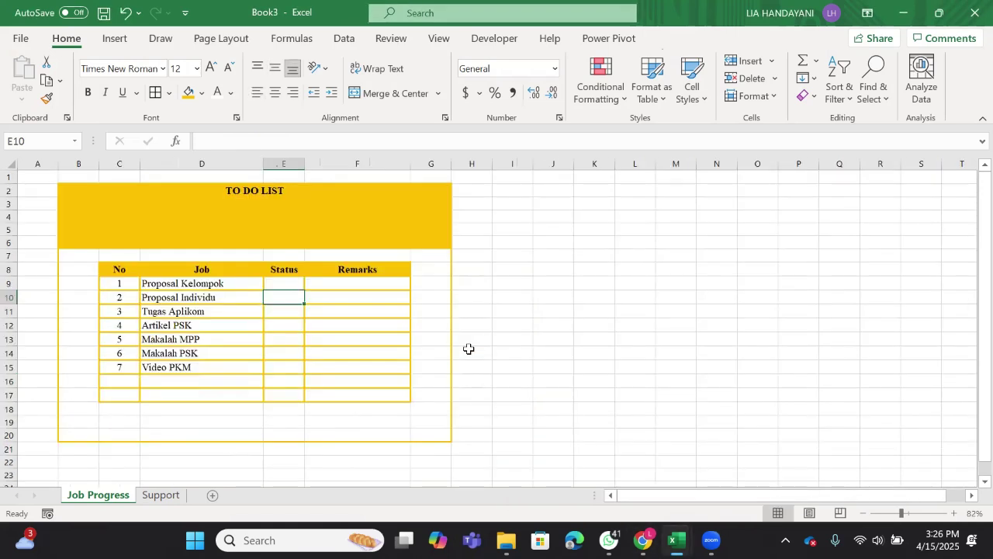
left_click(328, 306)
left_click(294, 285)
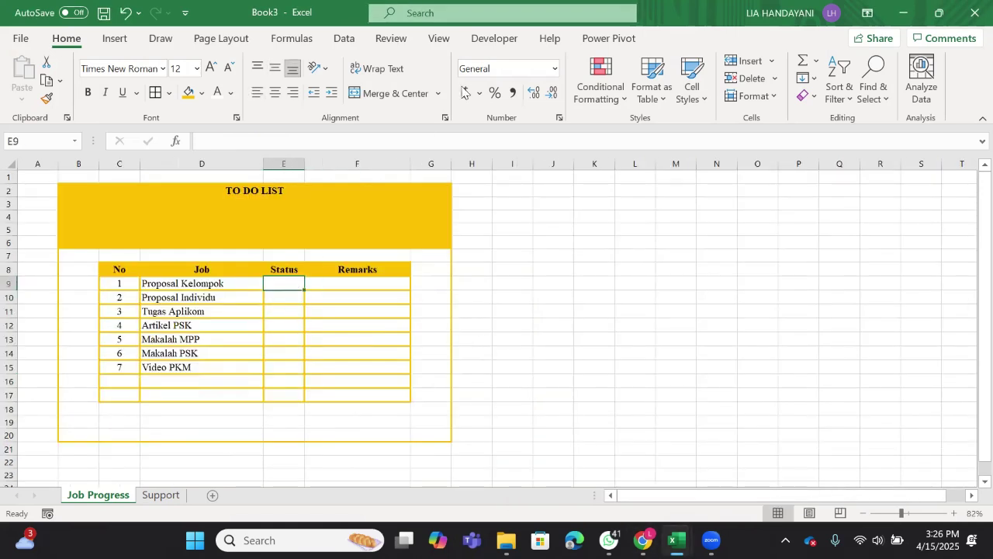
Step: Check in the Customize Ribbon options that Developer is enabled among the main tabs
left_click(495, 38)
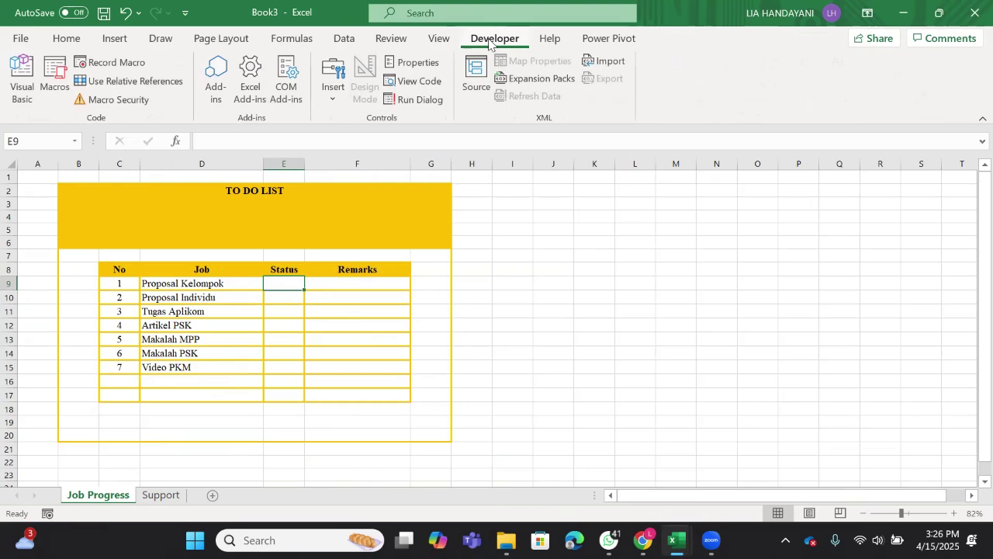
left_click(21, 39)
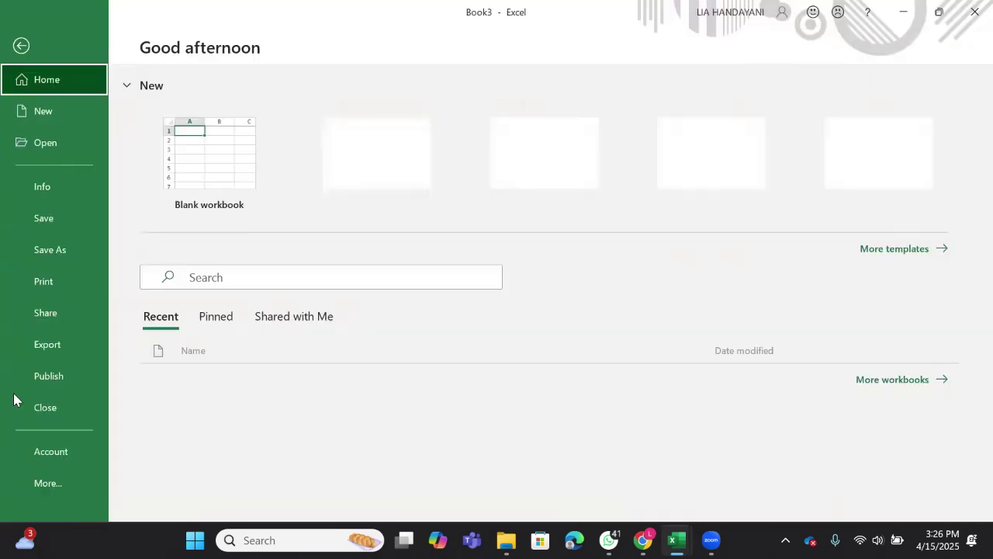
left_click(45, 482)
left_click(128, 484)
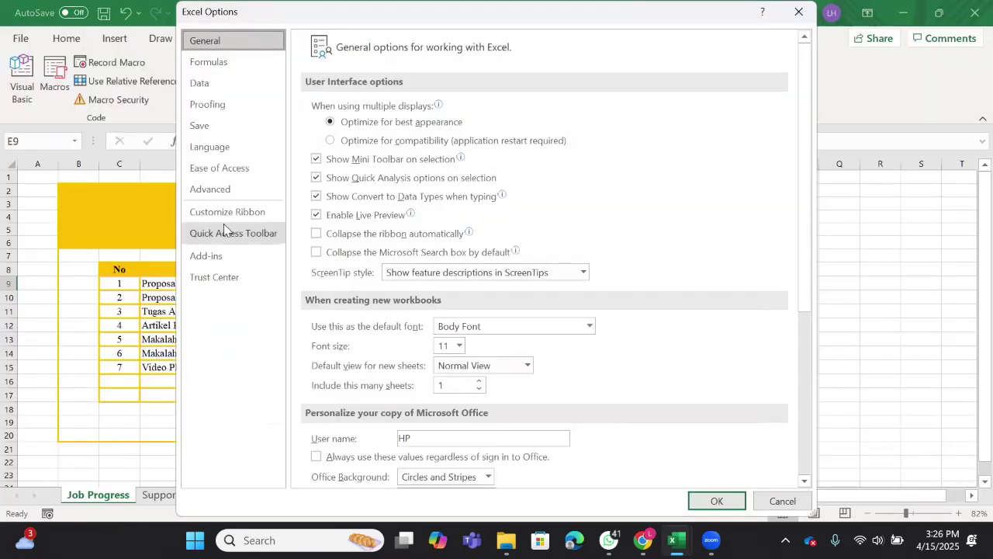
left_click(232, 218)
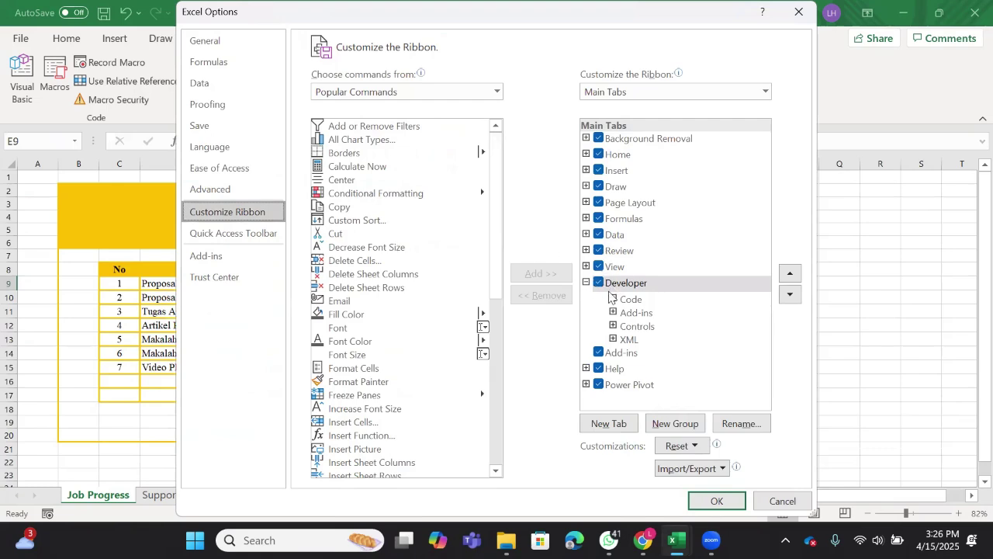
left_click(733, 509)
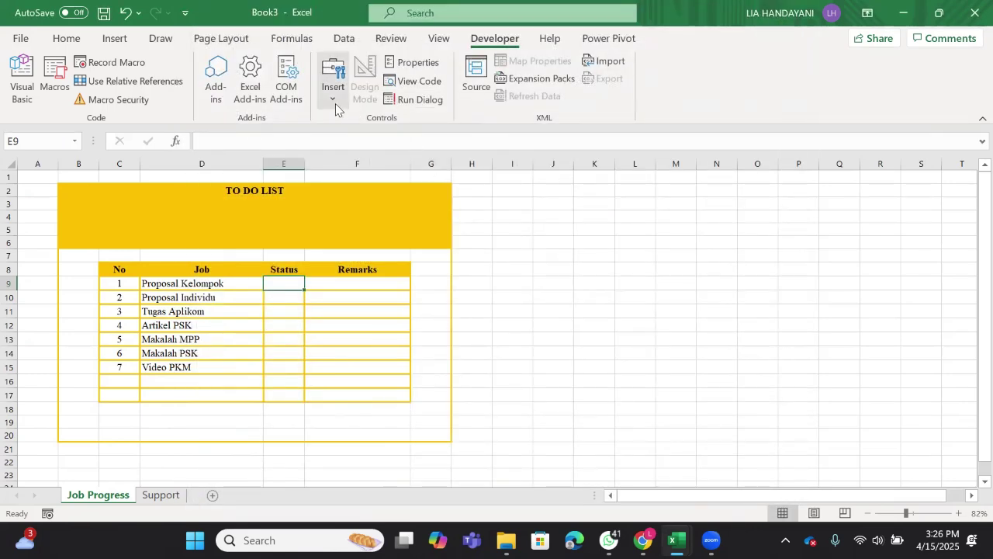
Step: Insert a form-control check box in Status cell E9 and nudge it slightly to the right
left_click(334, 91)
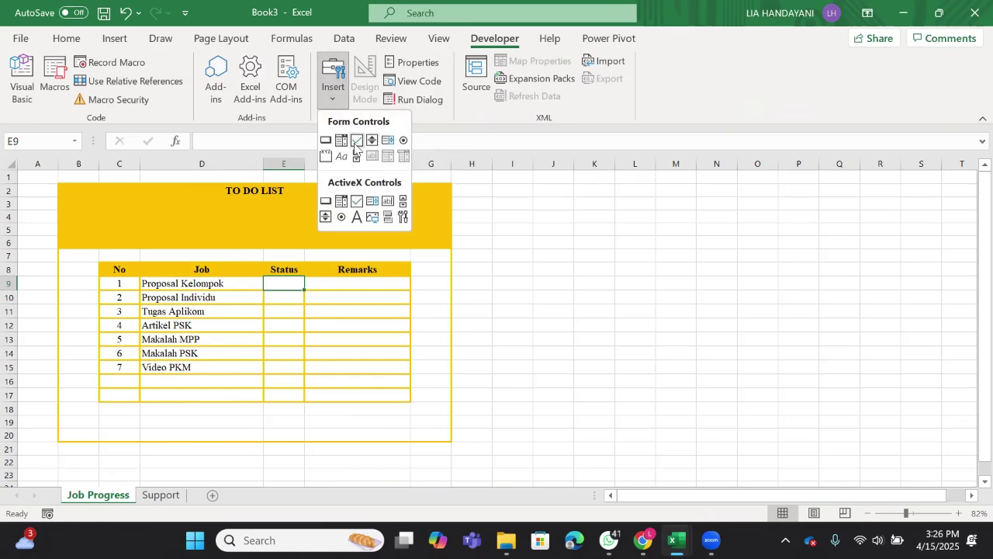
left_click(356, 140)
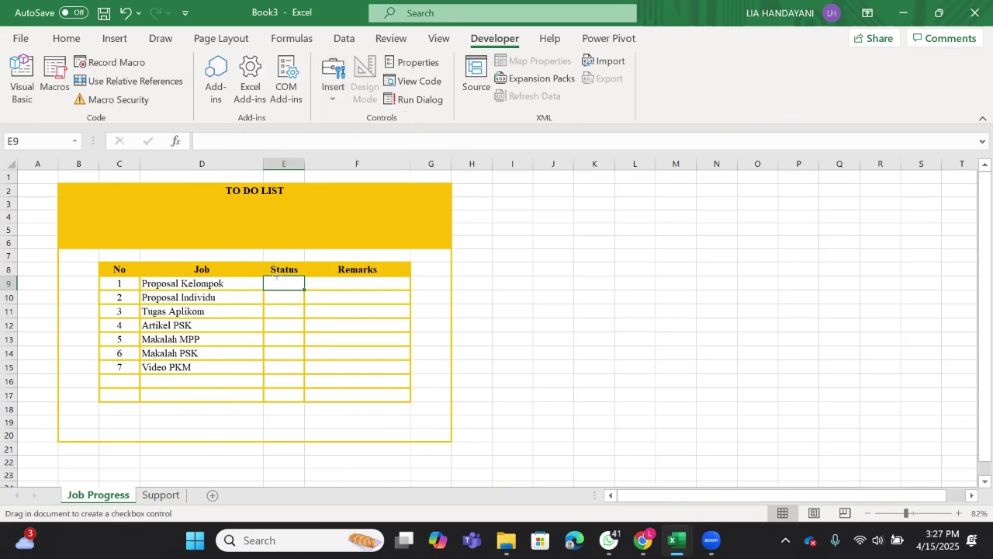
left_click_drag(277, 277, 293, 293)
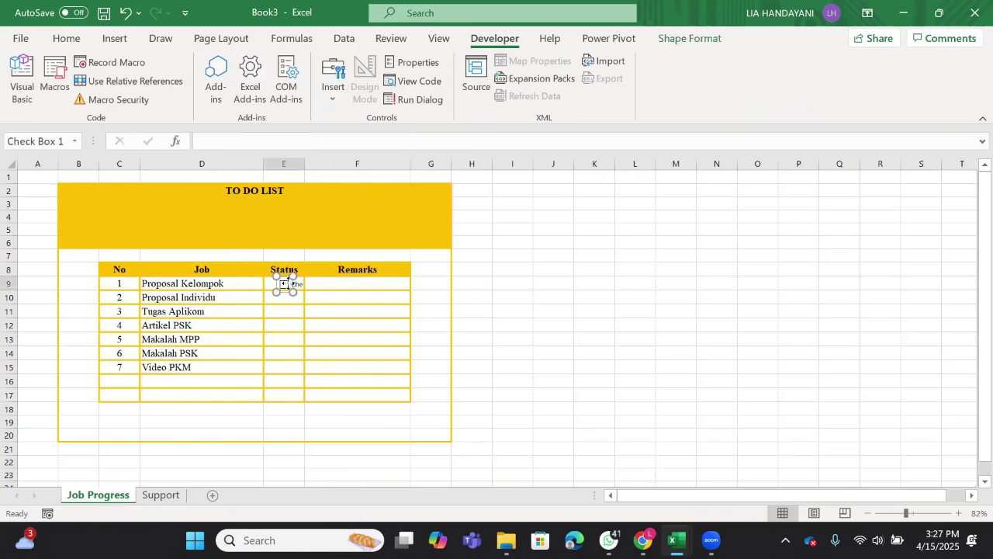
key("Right")
key("Right")
Step: Remove the caption text of the check box in E9 and center the box within the cell
left_click(302, 284)
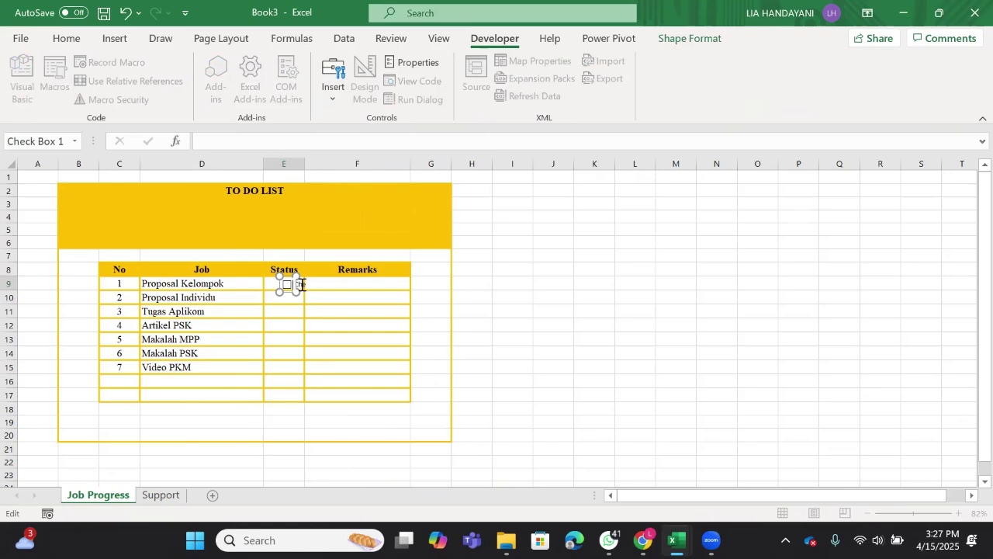
key("Delete")
key("Escape")
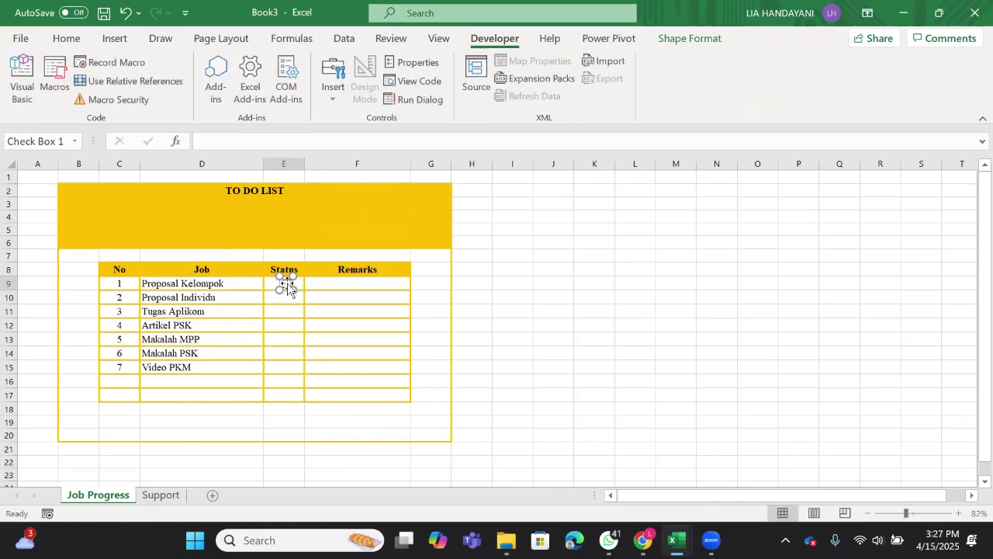
left_click_drag(286, 283, 285, 283)
left_click_drag(285, 282, 285, 282)
Step: Fill the check box from E9 down the Status column through E15
left_click(334, 295)
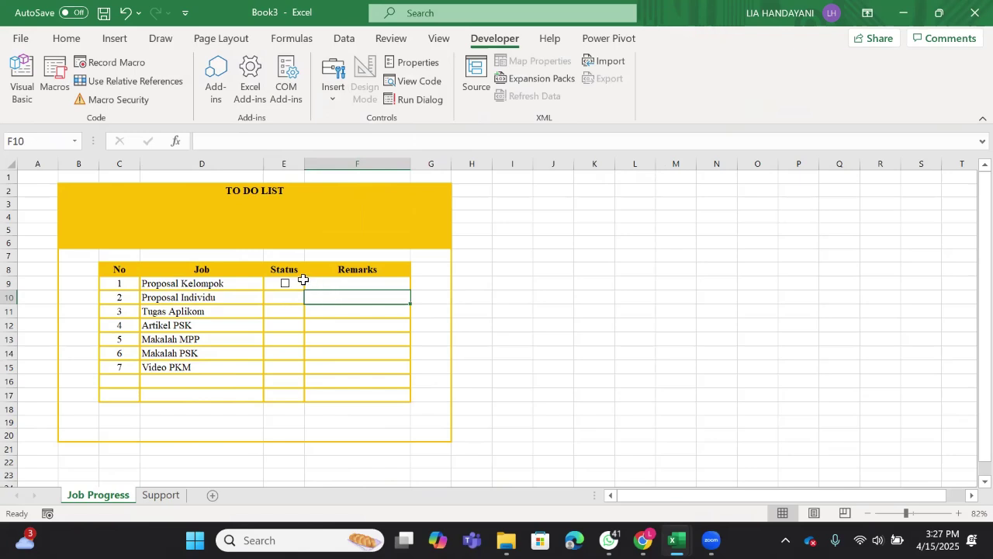
left_click(301, 281)
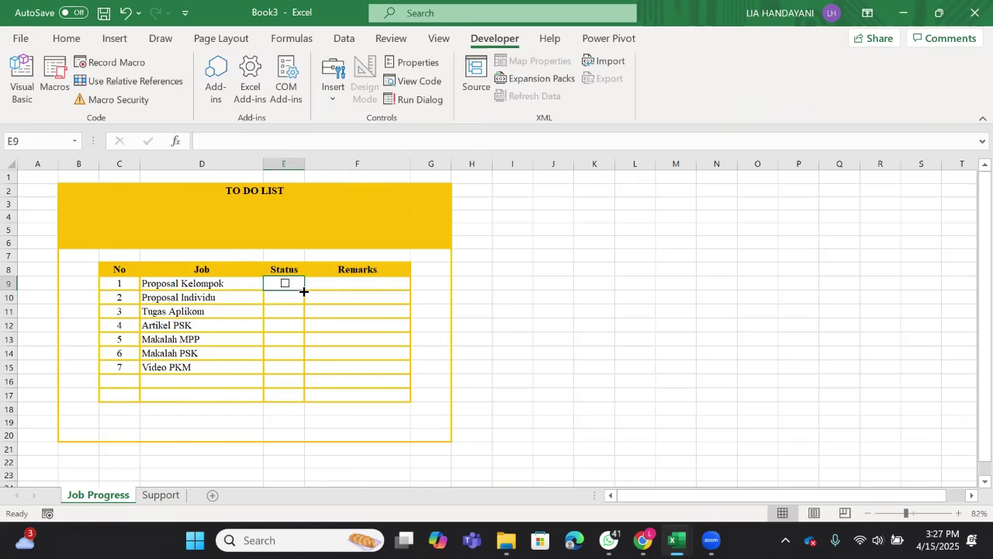
left_click_drag(303, 291, 305, 372)
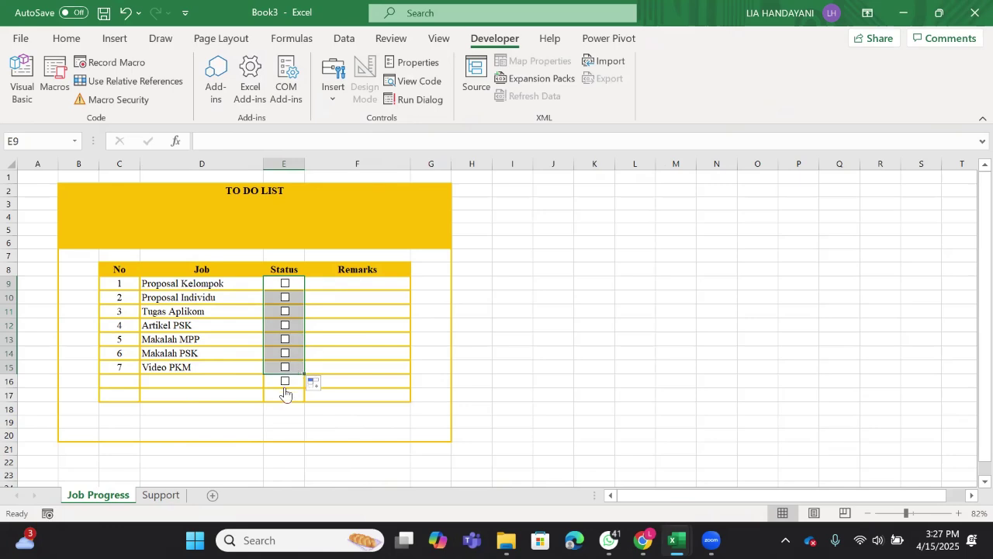
Step: Delete the surplus check box in E16 below the last numbered job
left_click(329, 366)
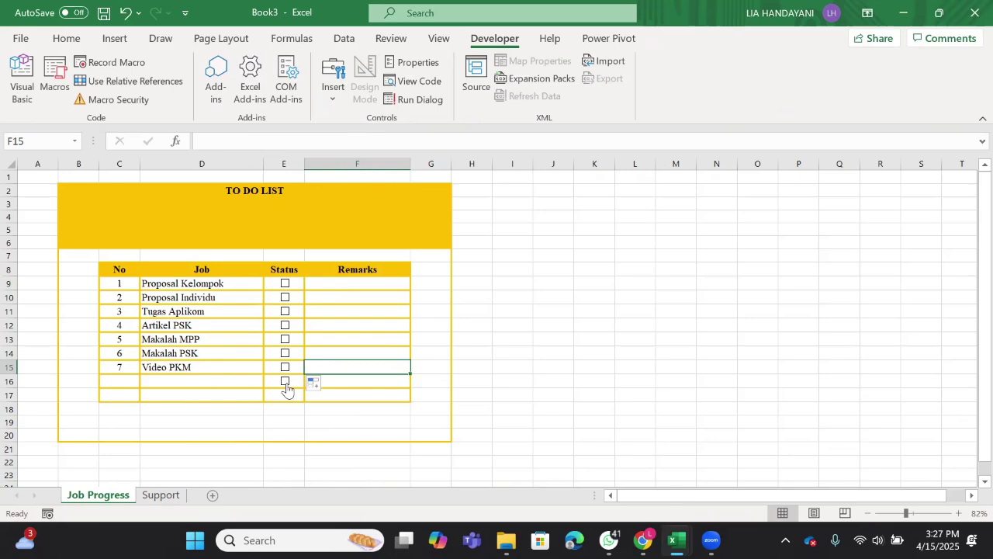
right_click(287, 388)
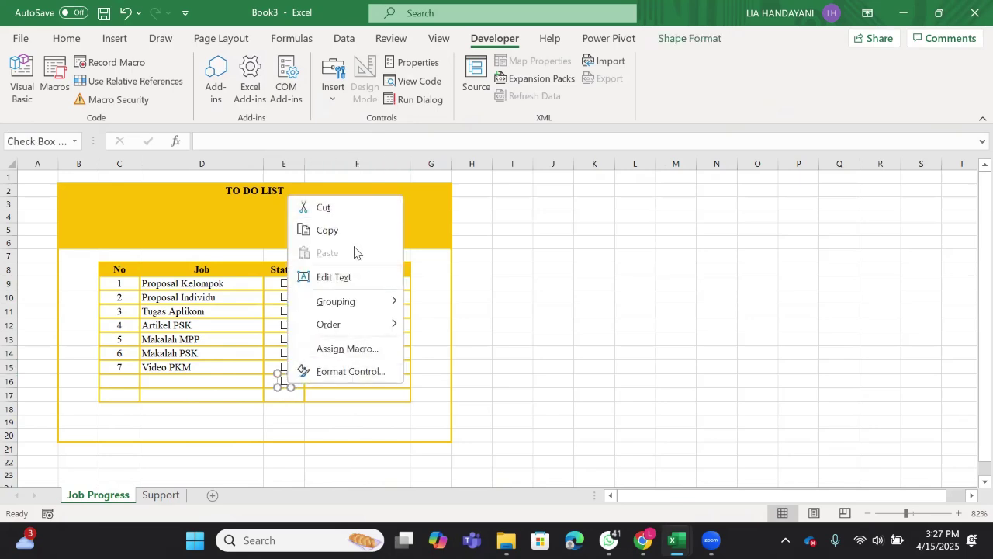
left_click(190, 373)
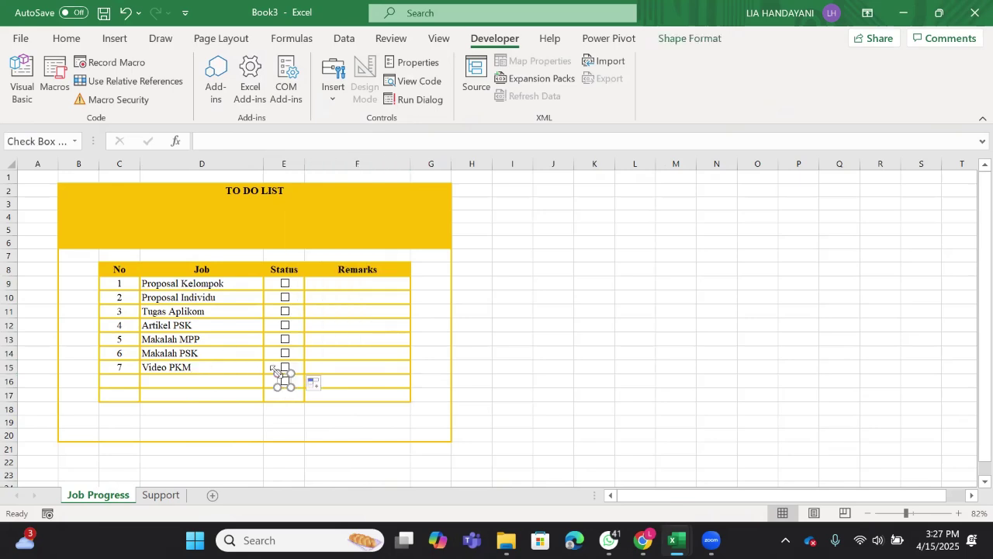
key("Delete")
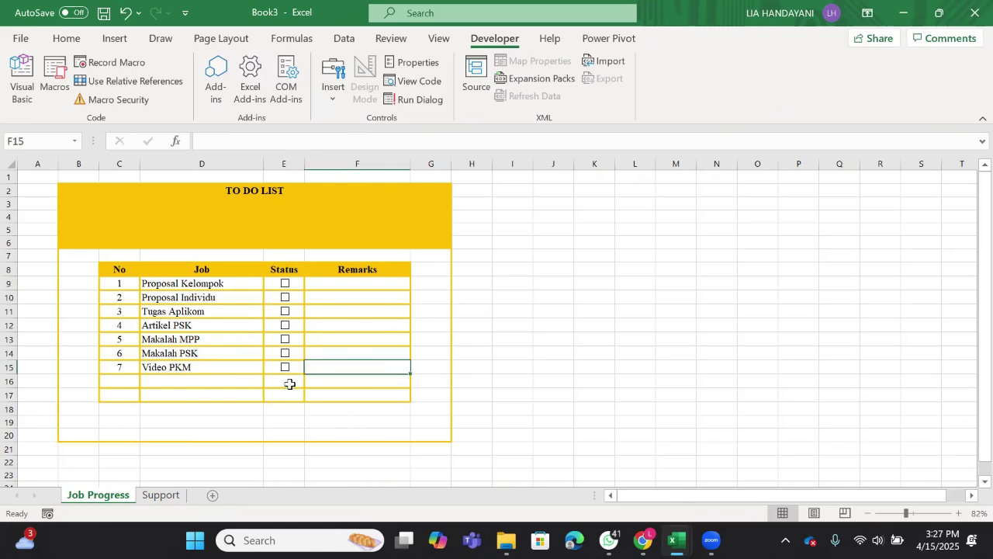
left_click(342, 321)
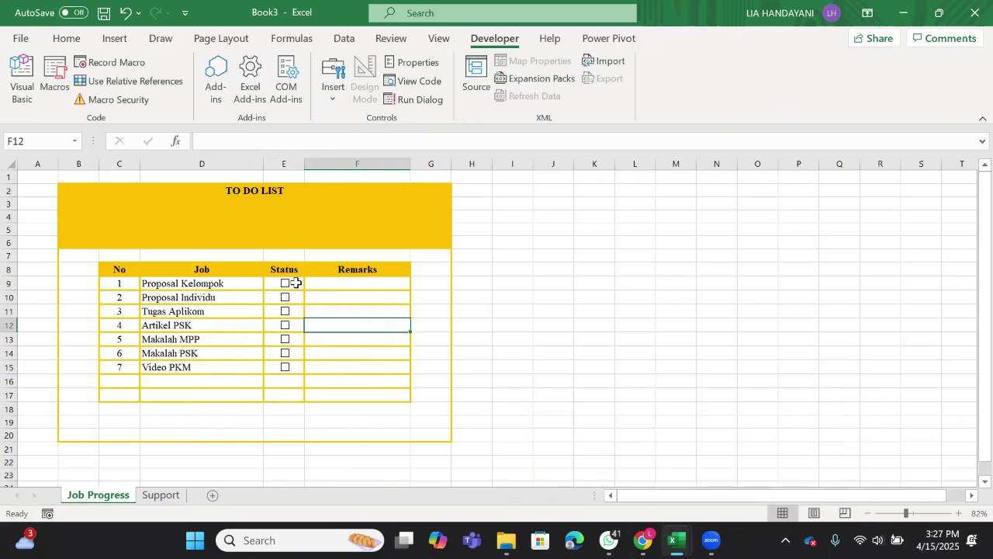
Step: Link the check box in the Proposal Kelompok row to its own cell, $E$9
mouse_move(284, 165)
left_mouse_down()
mouse_move(281, 193)
mouse_move(344, 282)
left_mouse_up()
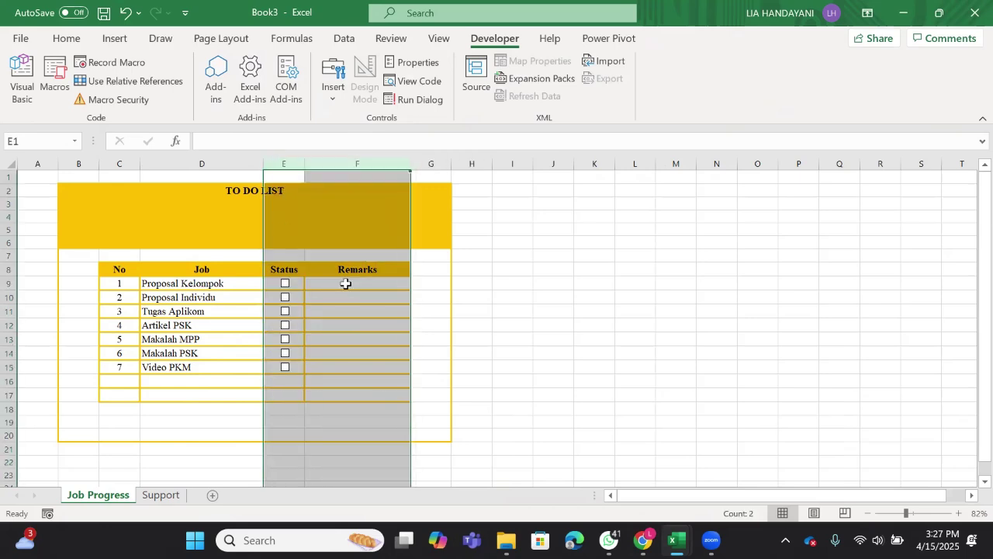
left_click(315, 283)
right_click(285, 286)
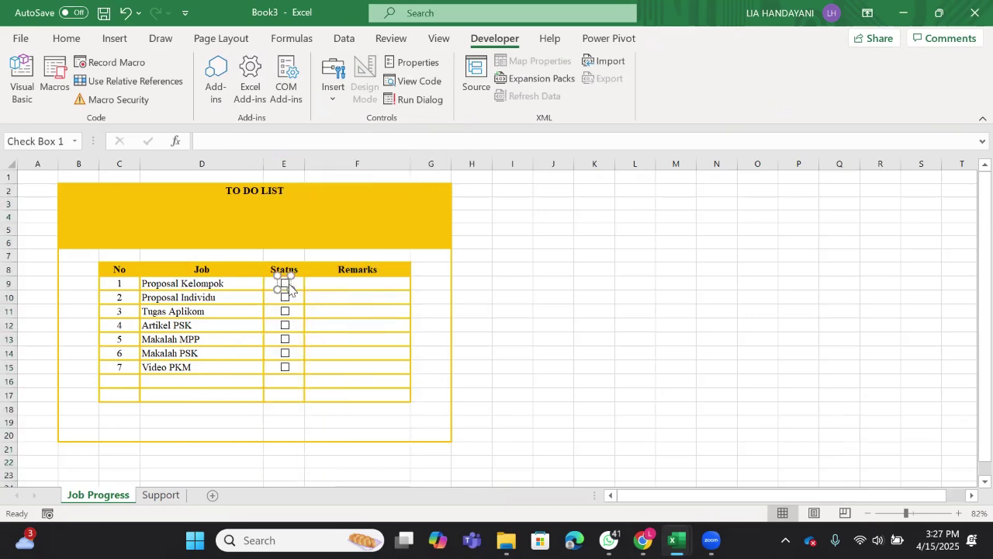
left_click(337, 460)
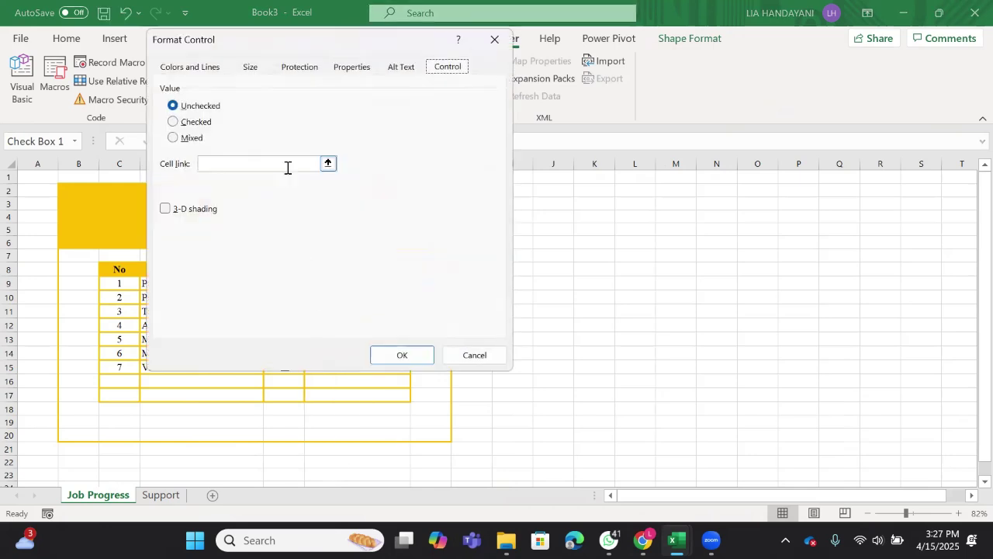
left_click(286, 166)
left_click(329, 164)
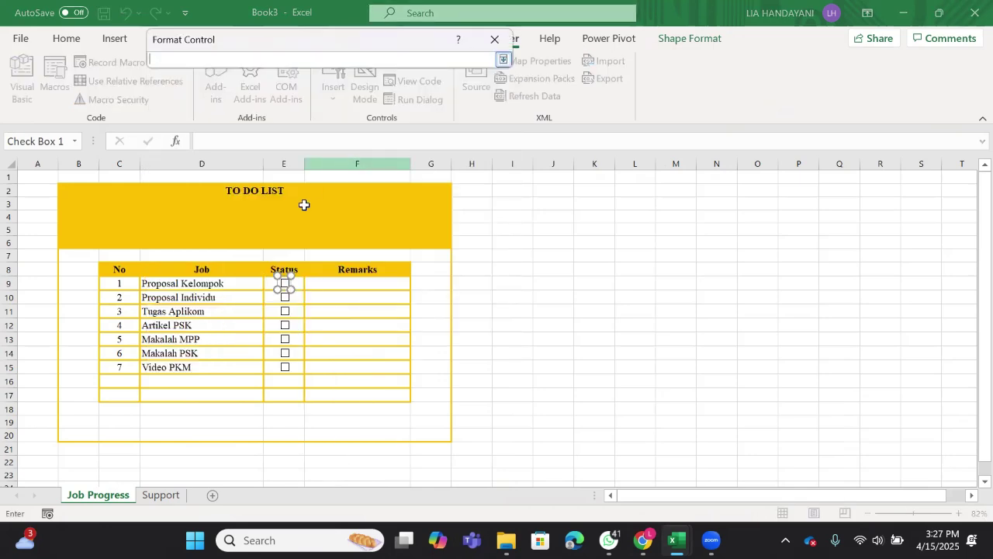
left_click(299, 282)
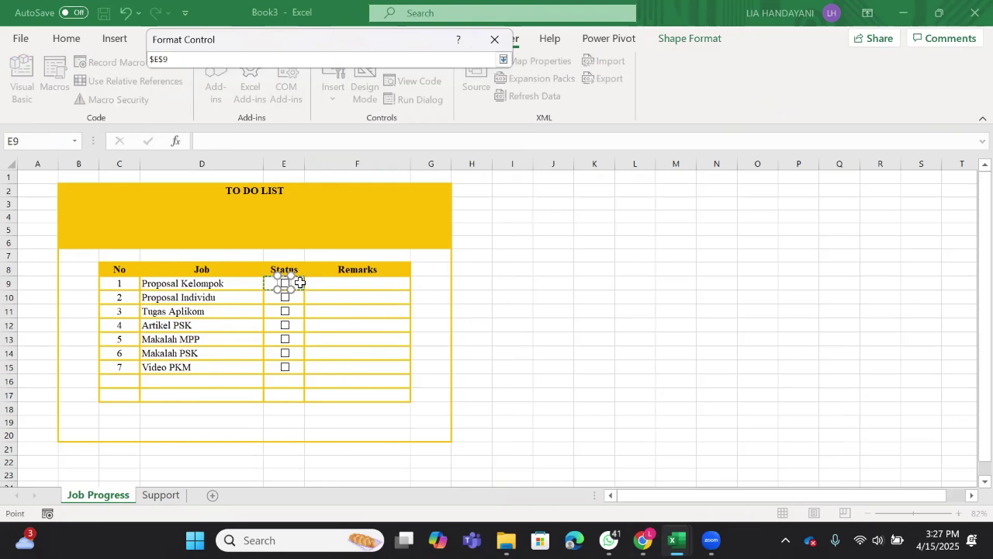
left_click(502, 59)
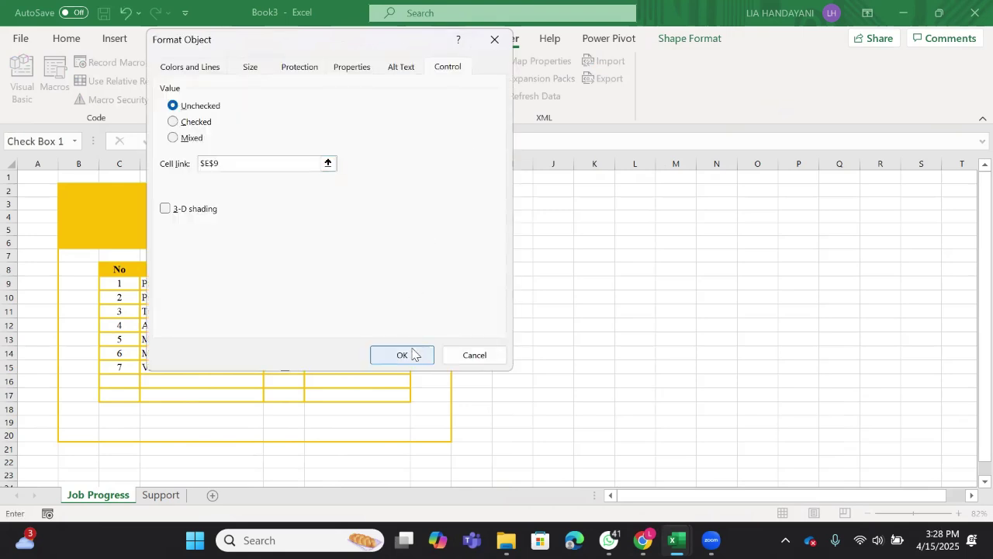
left_click(413, 355)
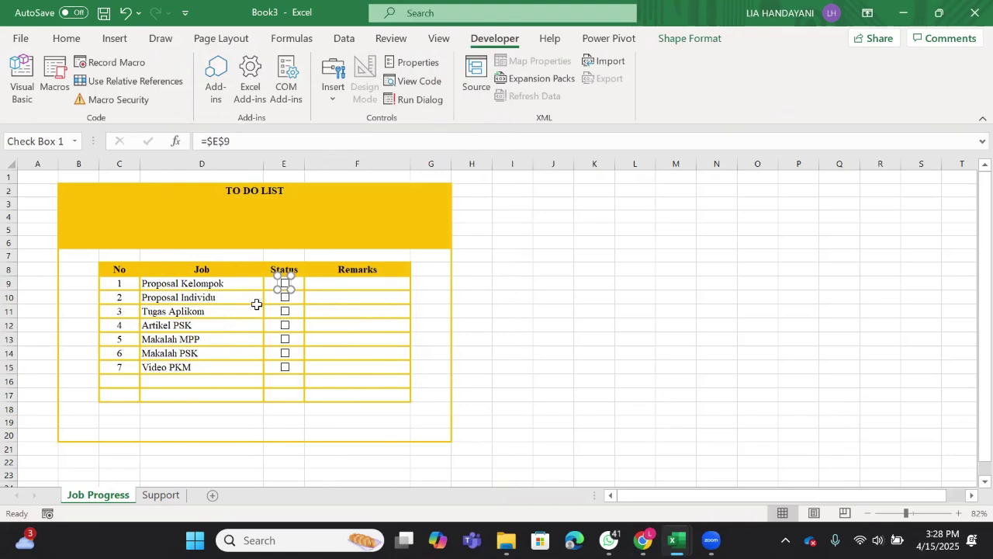
left_click(259, 311)
right_click(259, 310)
key("Escape")
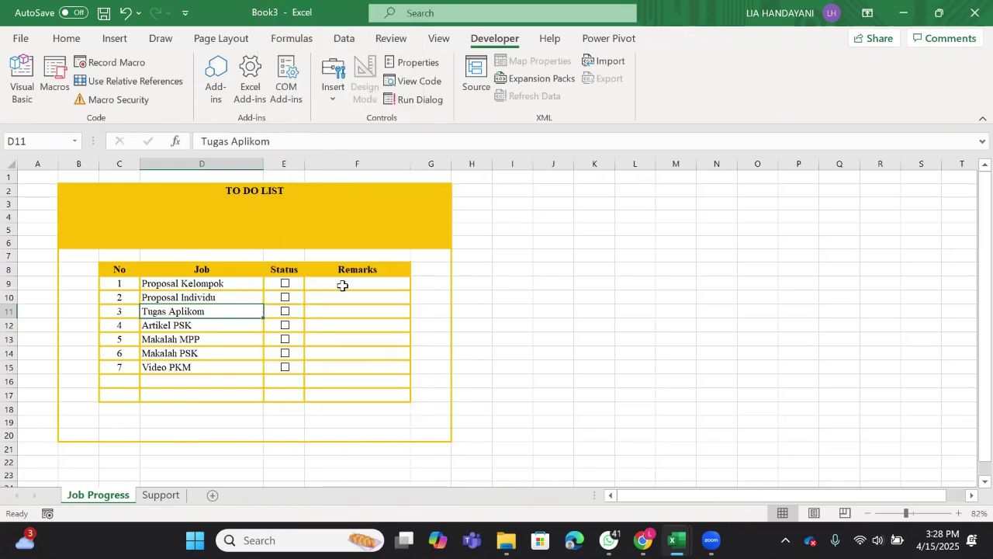
Step: Link the check box in the Proposal Individu row to cell $E$10
right_click(289, 298)
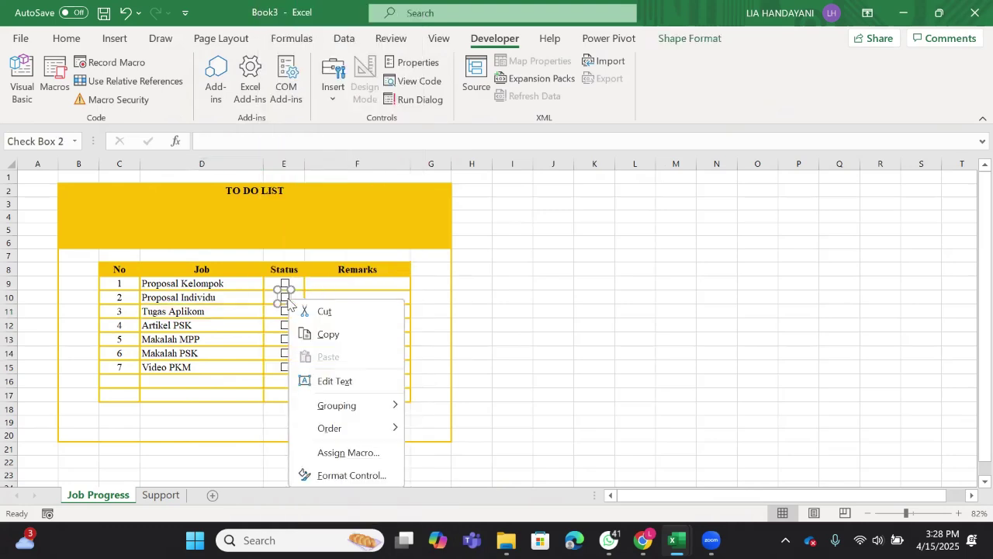
left_click(341, 475)
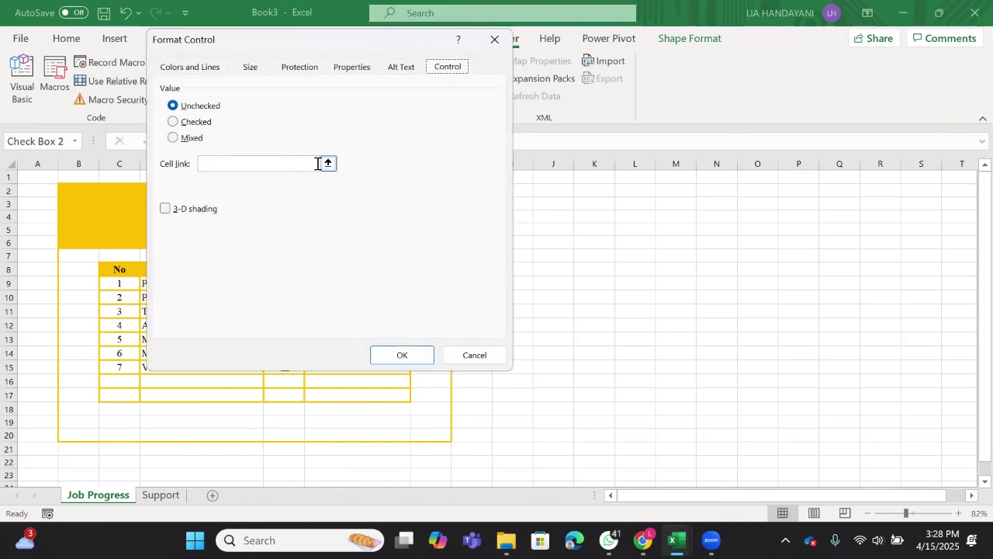
left_click(327, 163)
left_click(292, 297)
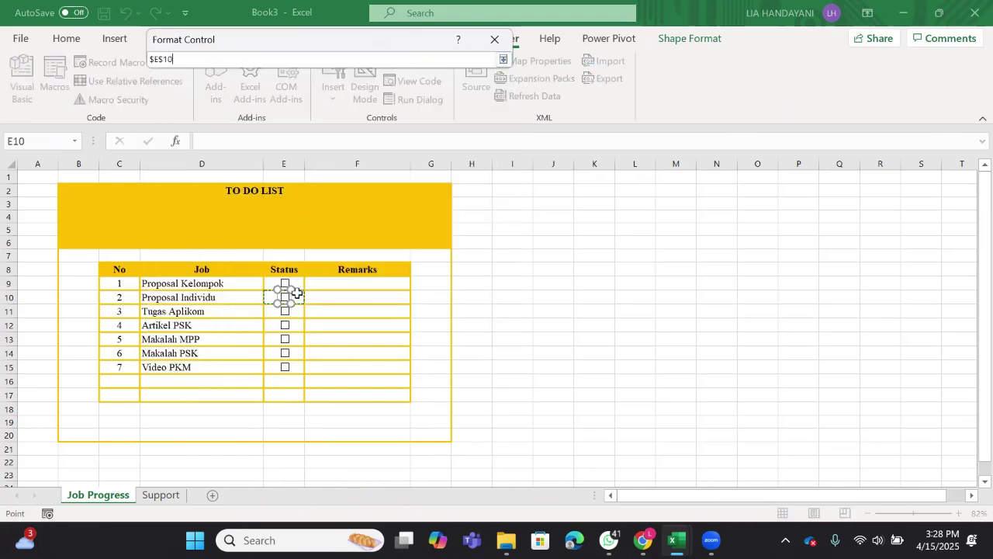
left_click(502, 59)
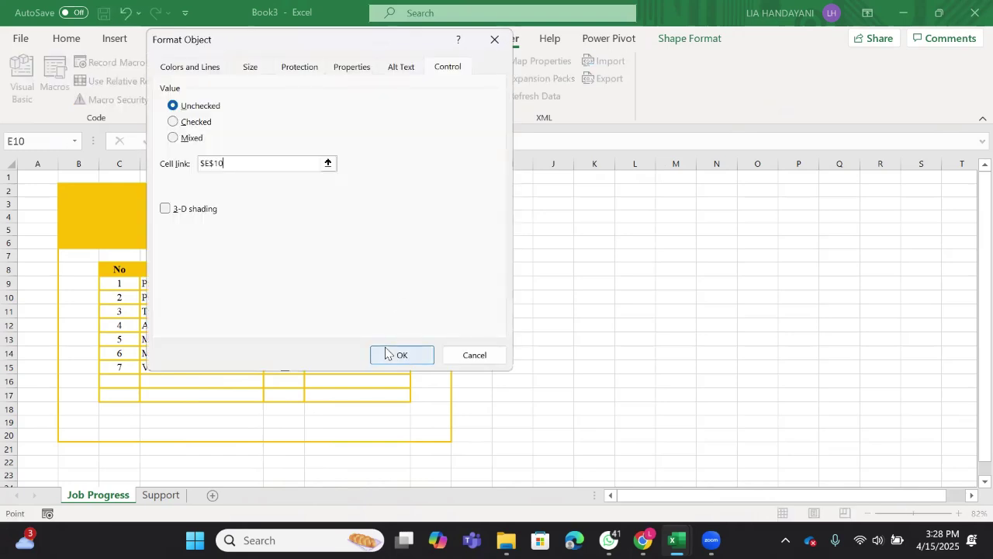
left_click(388, 359)
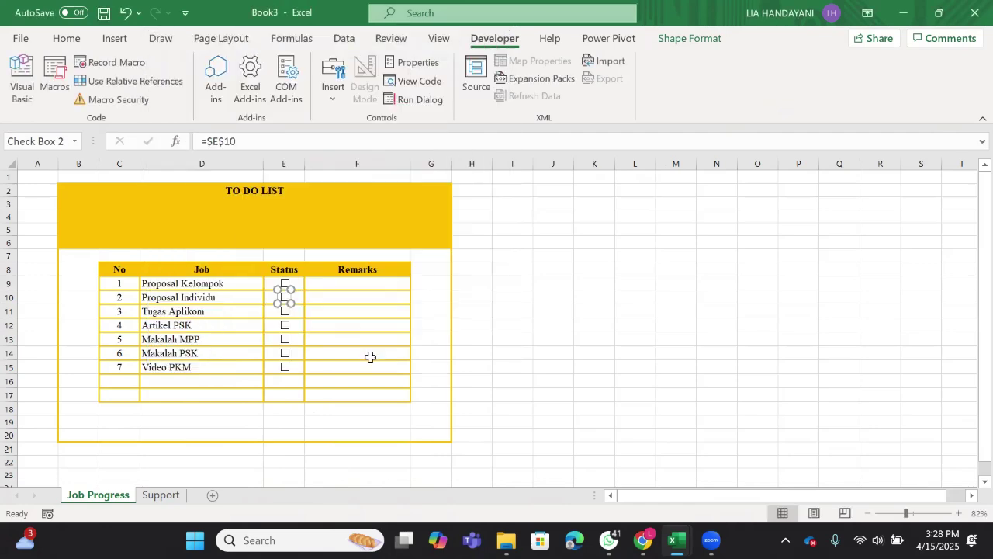
Step: Link the check box in the Tugas Aplikom row to cell $E$11
right_click(286, 310)
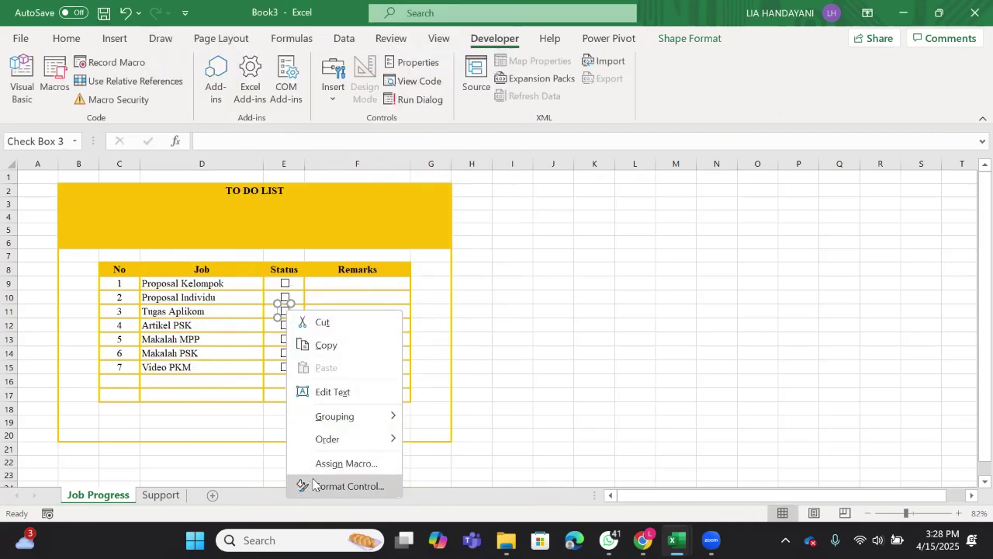
left_click(310, 485)
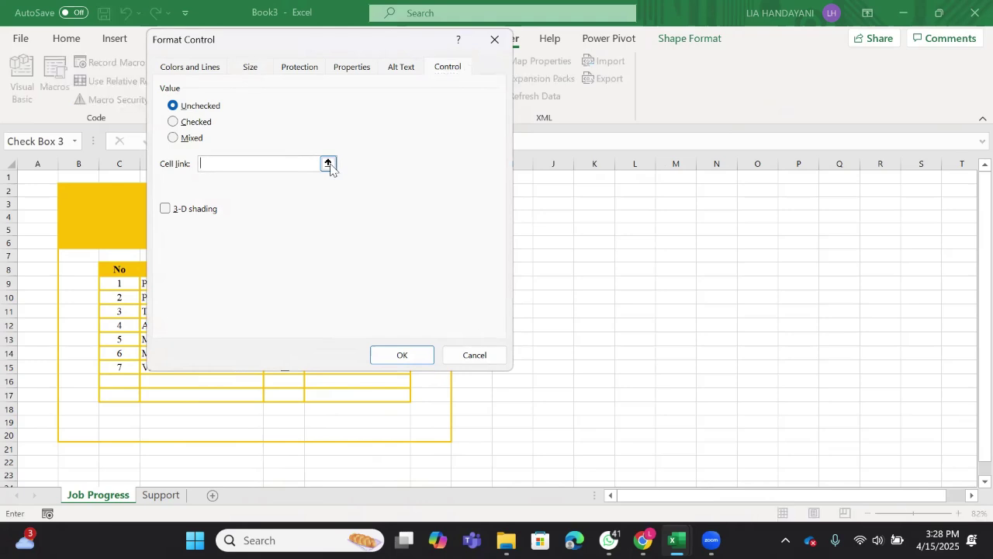
left_click(329, 164)
left_click(299, 309)
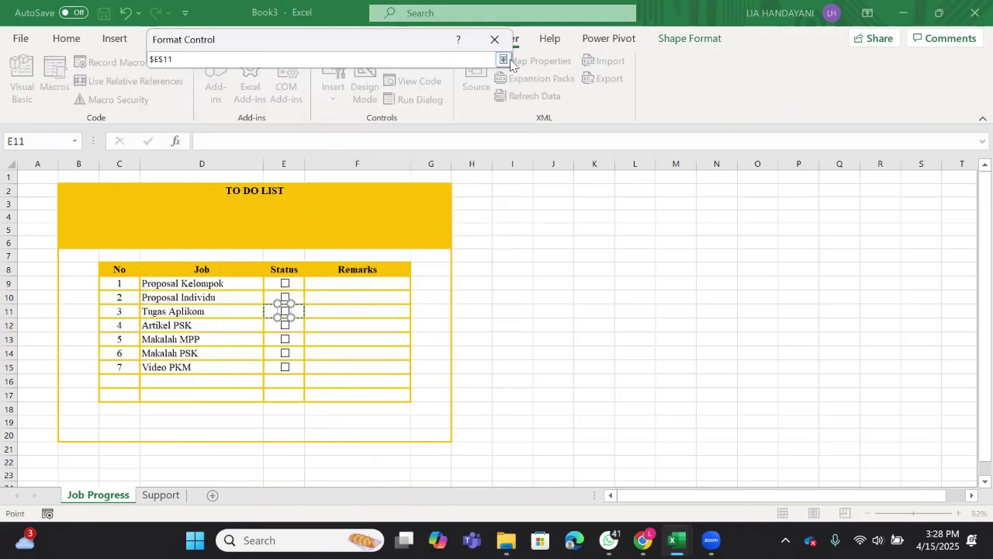
left_click(503, 59)
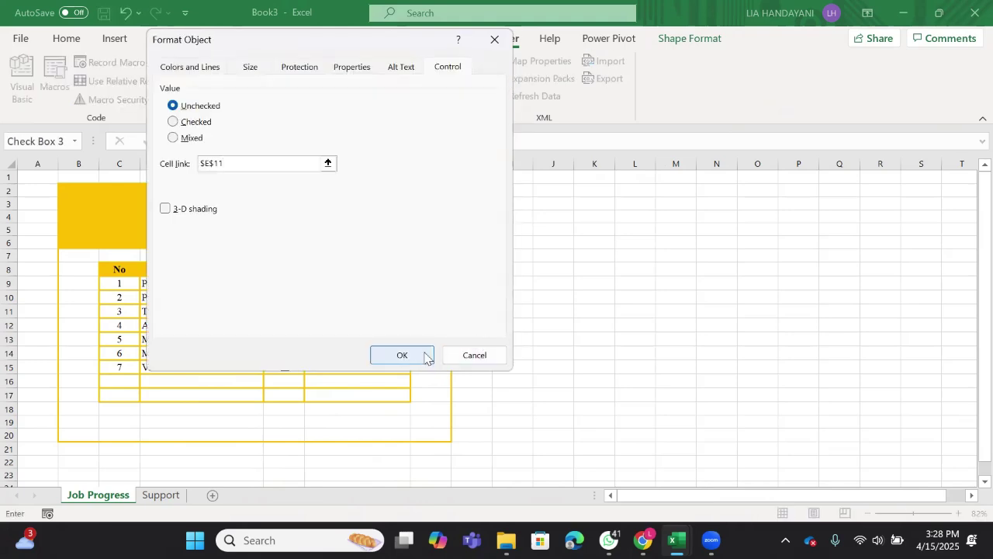
left_click(403, 355)
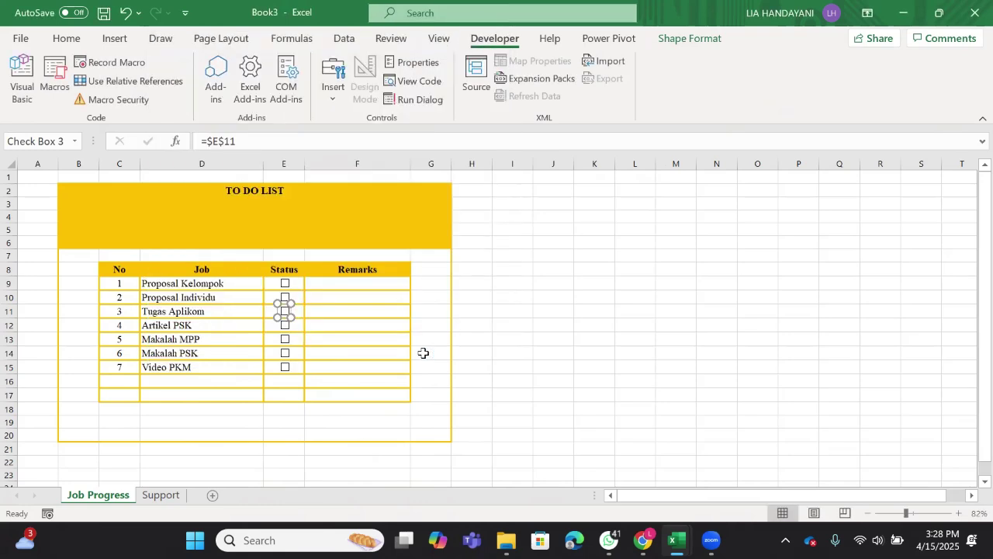
Step: Link the check box in the Artikel PSK row to cell $E$12
right_click(287, 334)
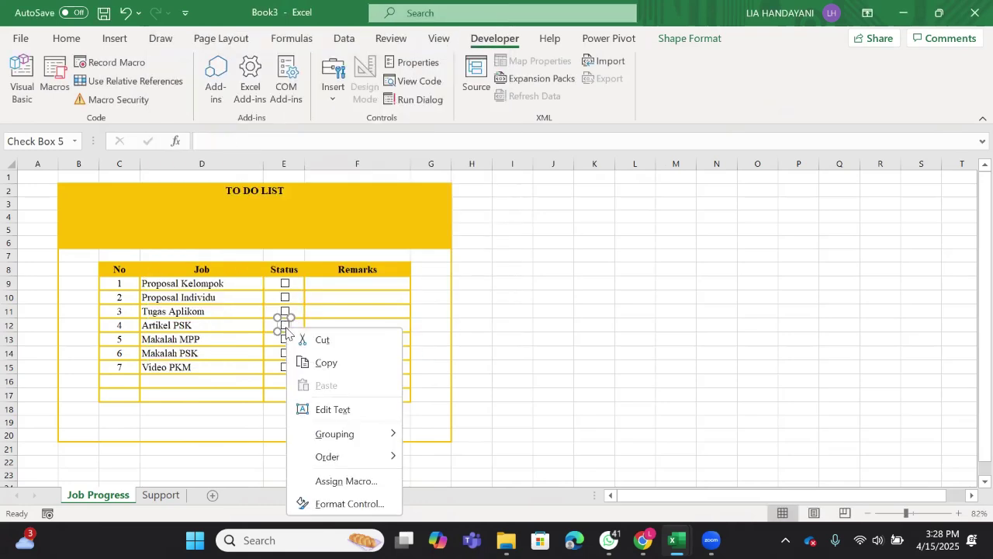
left_click(326, 503)
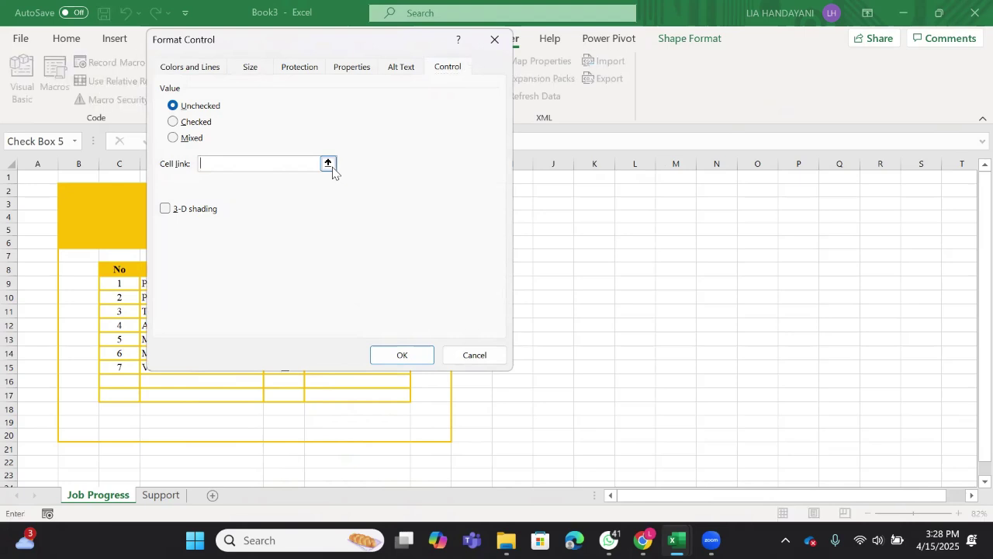
left_click(330, 163)
left_click(296, 327)
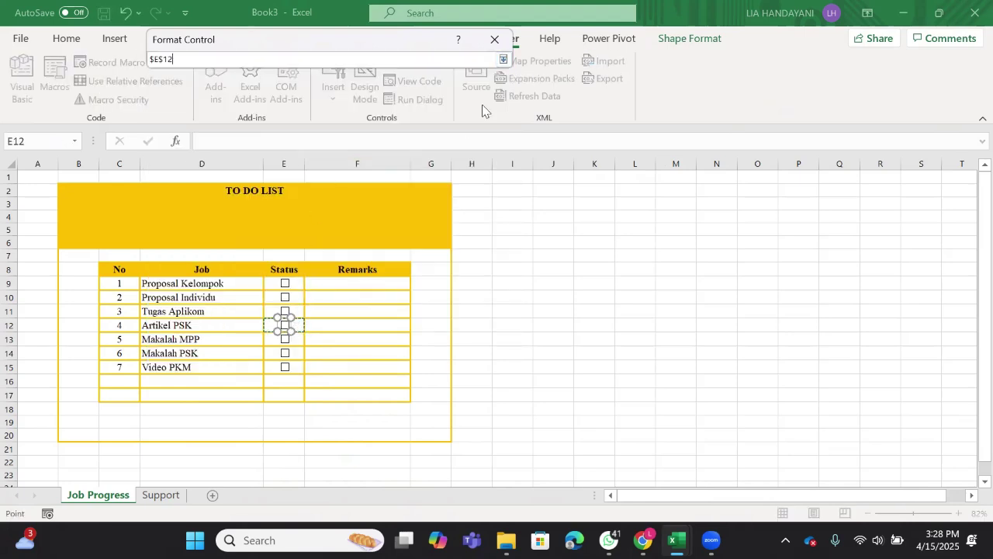
left_click(503, 59)
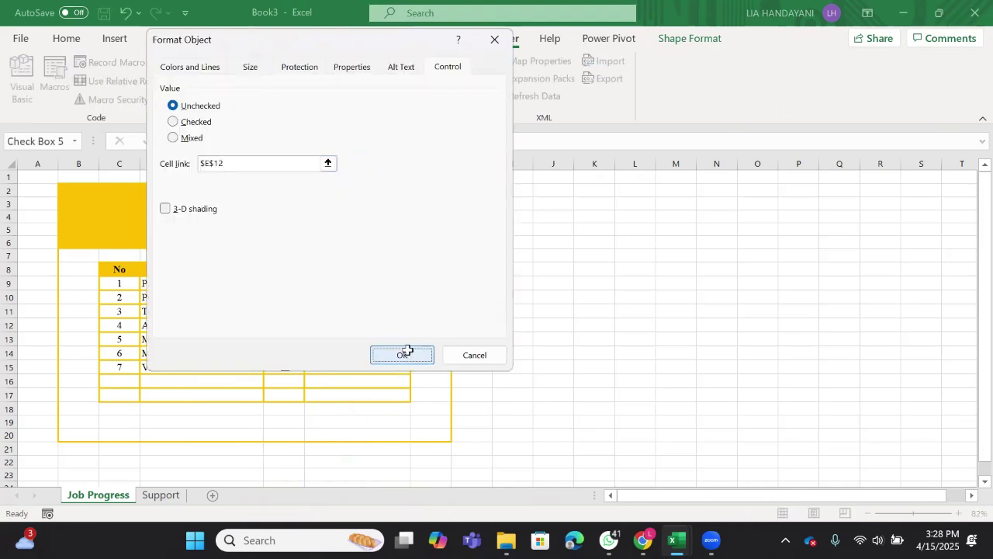
left_click(406, 353)
Step: Link the check box in the Makalah MPP row to cell $E$13
right_click(285, 338)
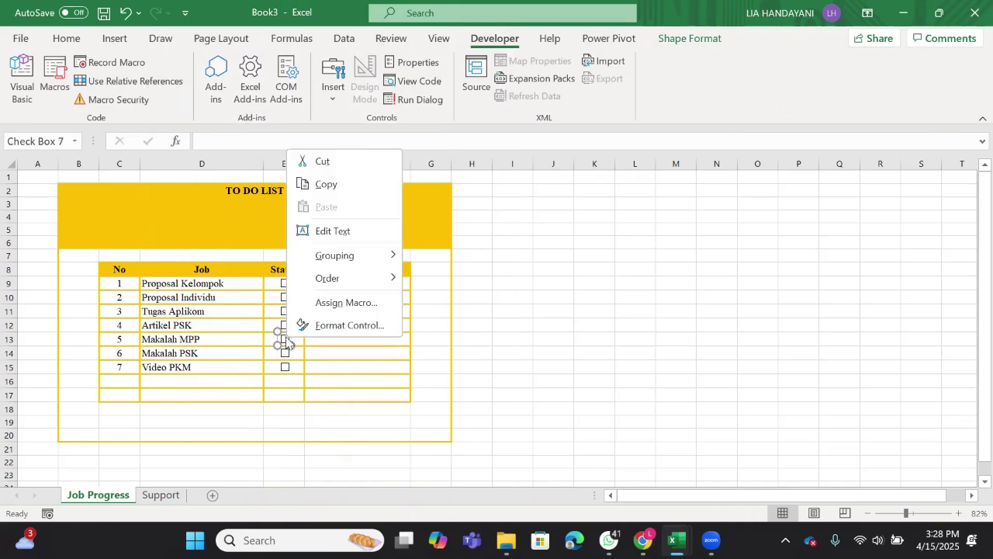
left_click(302, 328)
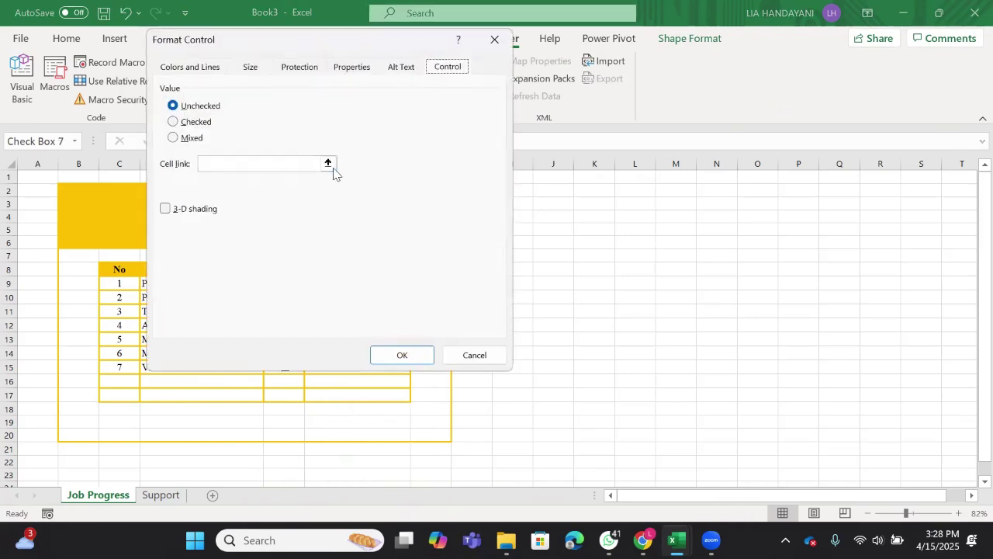
left_click(331, 167)
left_click(301, 339)
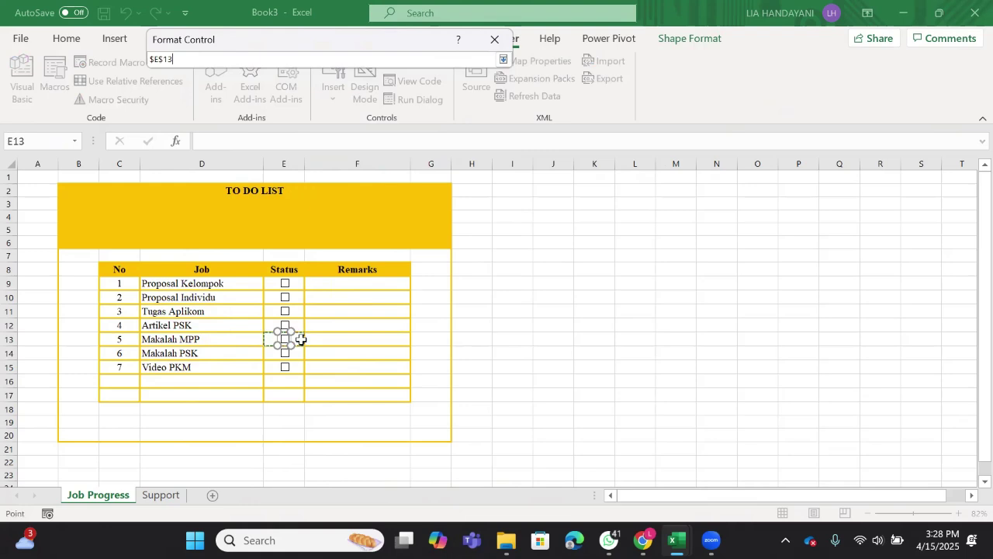
left_click(501, 60)
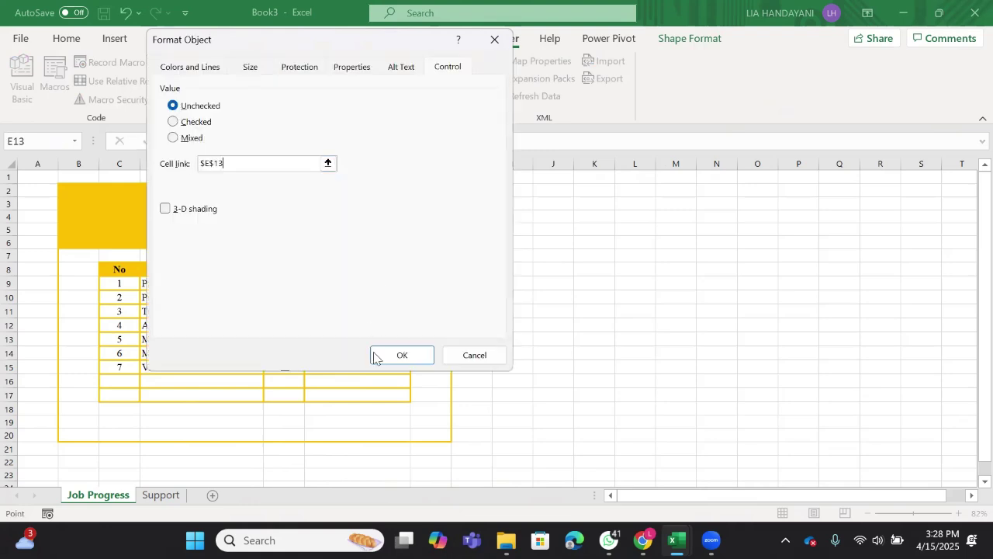
left_click(381, 358)
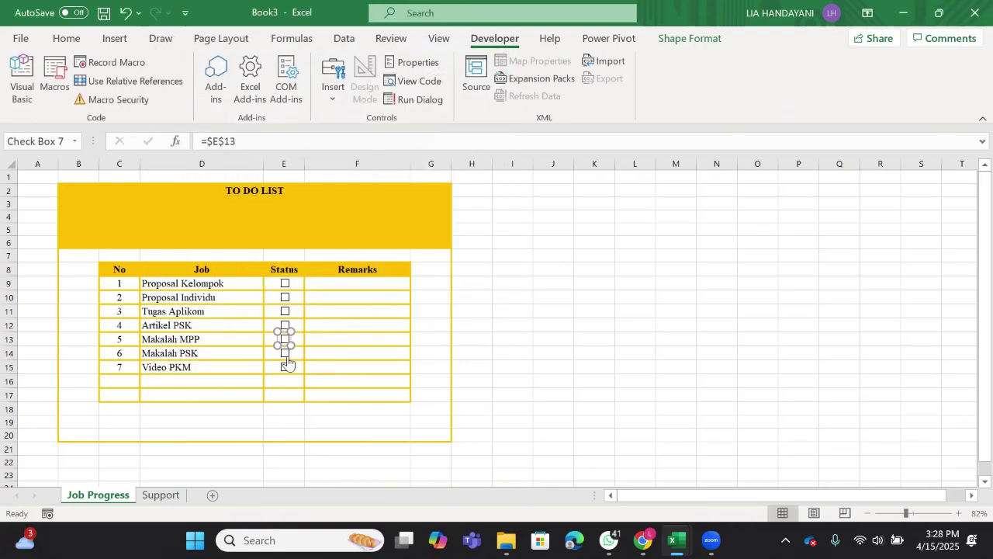
Step: Link the check box in the Makalah PSK row to cell $E$14
right_click(293, 362)
left_click(340, 346)
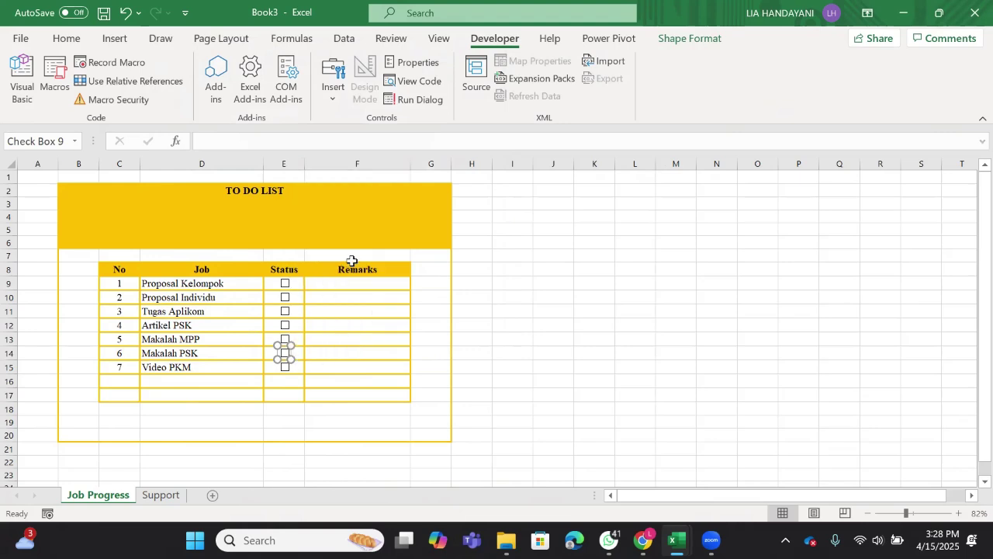
left_click(327, 163)
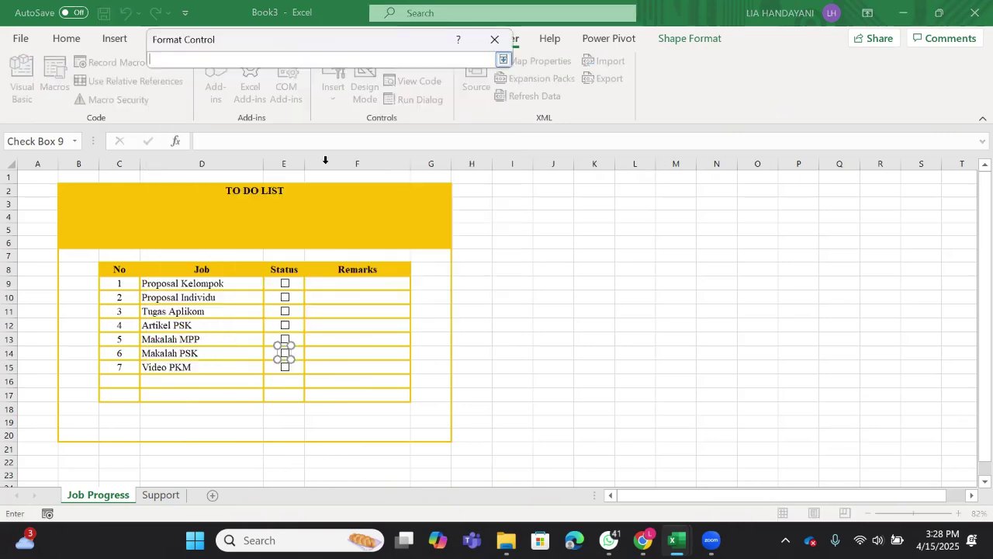
left_click(297, 347)
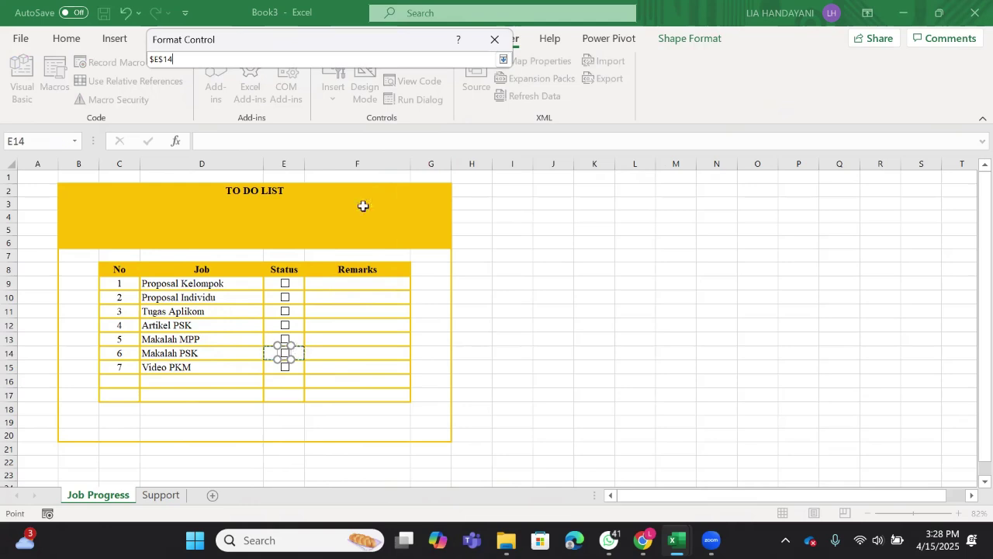
left_click(503, 60)
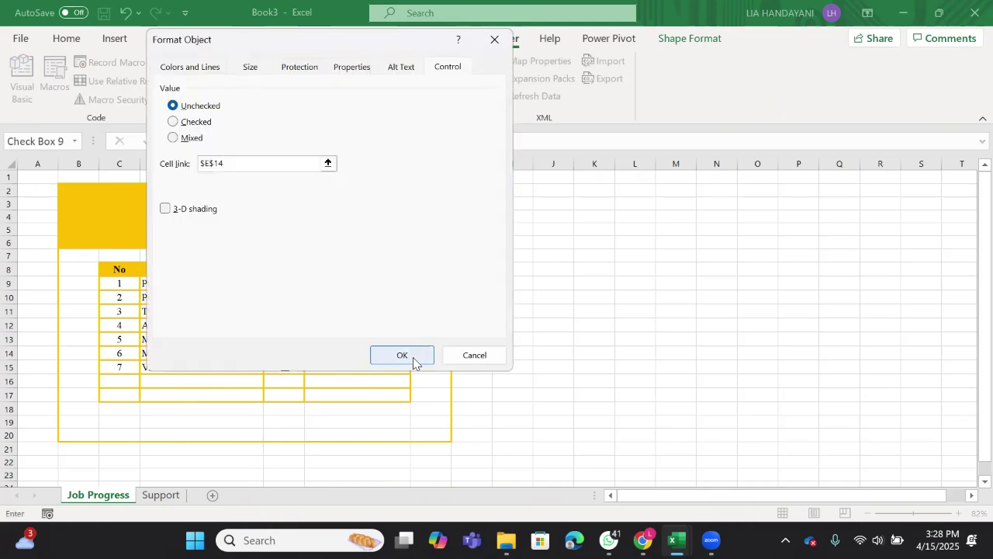
left_click(410, 356)
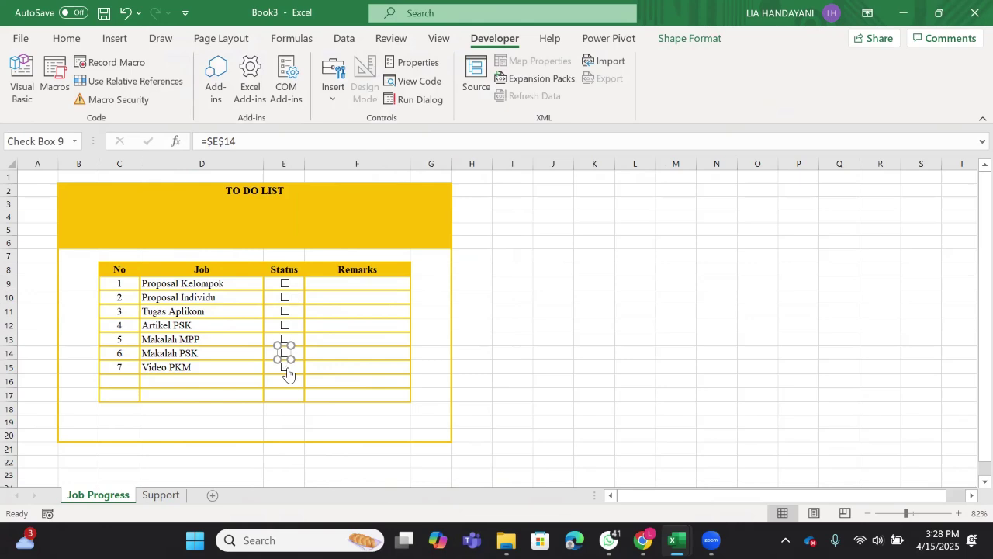
Step: Link the check box in the Video PKM row to cell $E$15
right_click(286, 369)
left_click(306, 356)
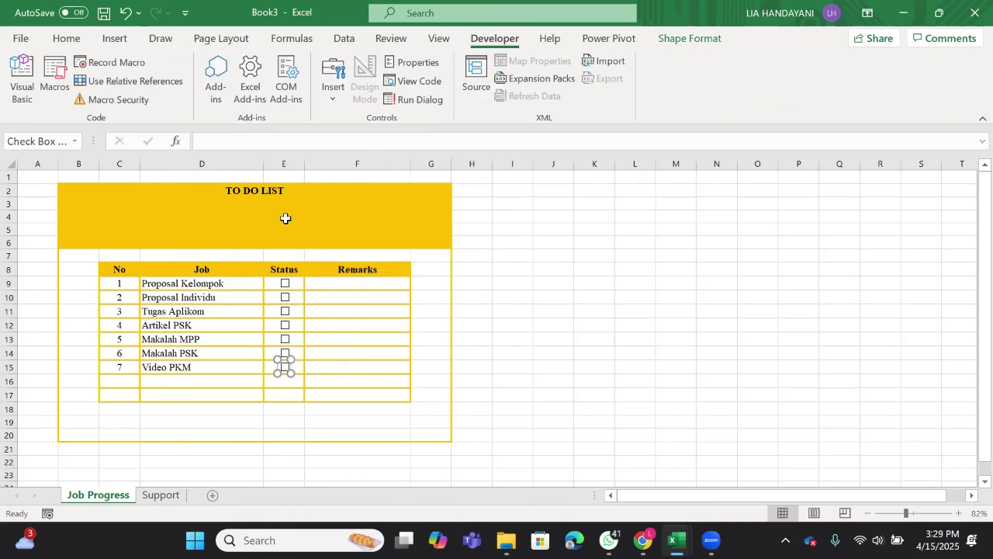
left_click(329, 163)
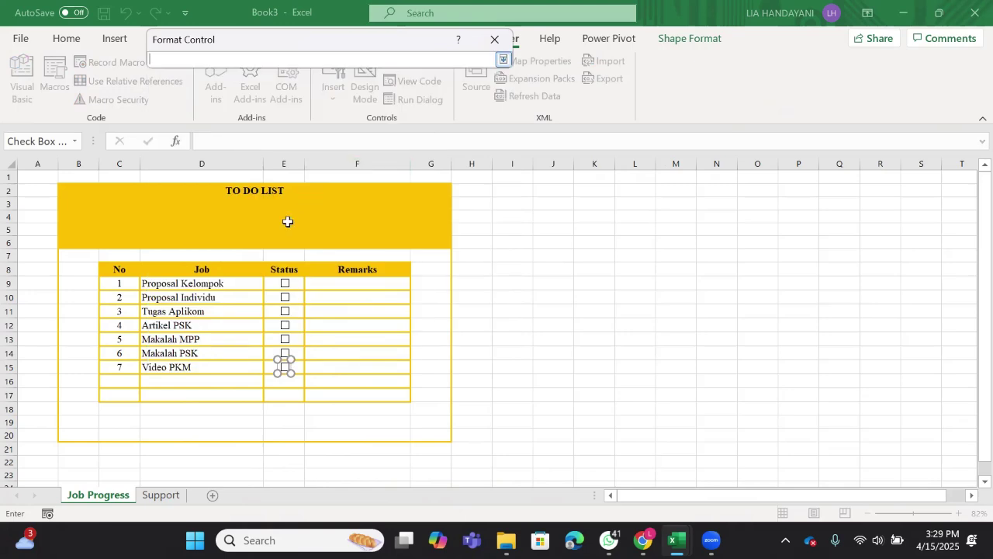
left_click(299, 367)
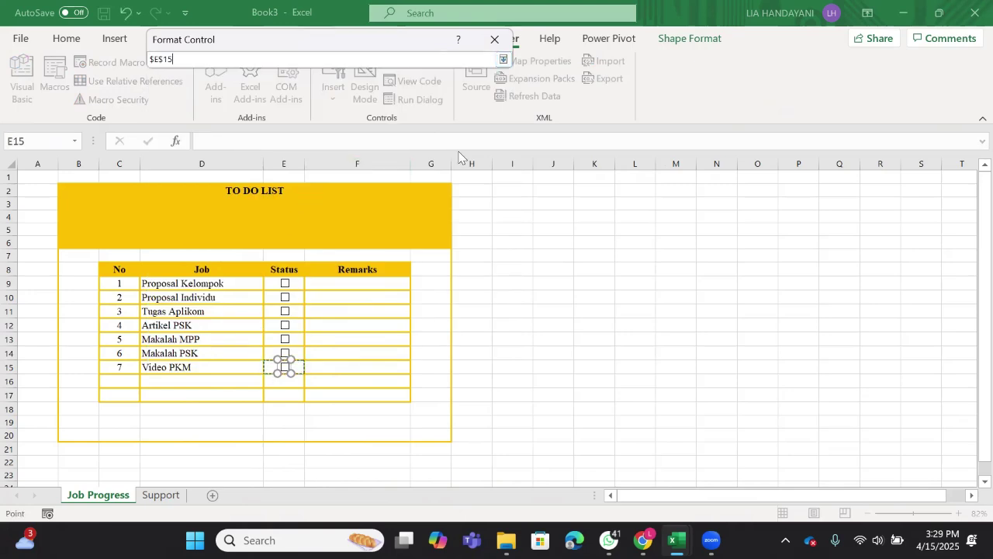
left_click(502, 59)
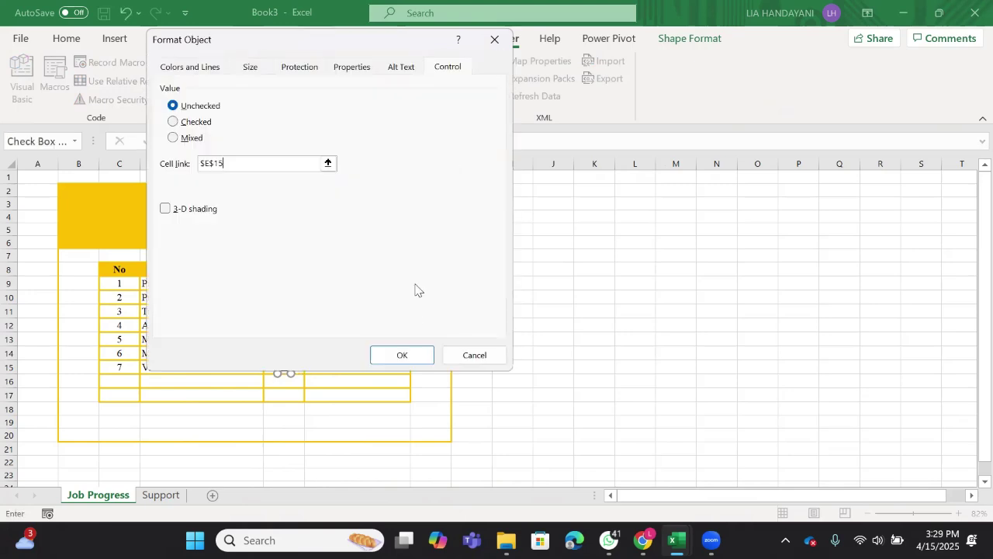
left_click(405, 350)
left_click(354, 311)
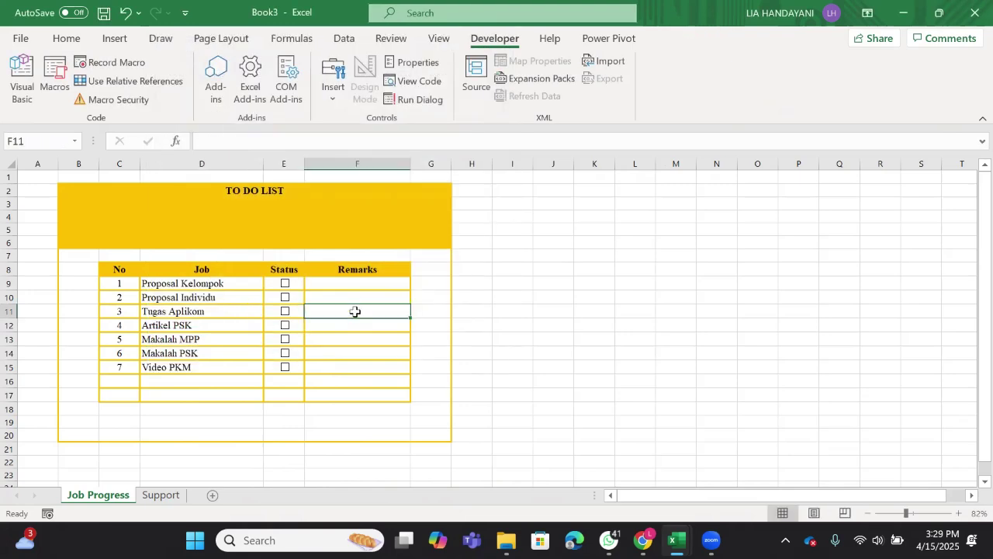
Step: Test the linked check boxes by toggling the statuses, with Tugas Aplikom, Makalah MPP, Makalah PSK and Video PKM ticked and Artikel PSK unticked
left_click(285, 299)
left_click(285, 315)
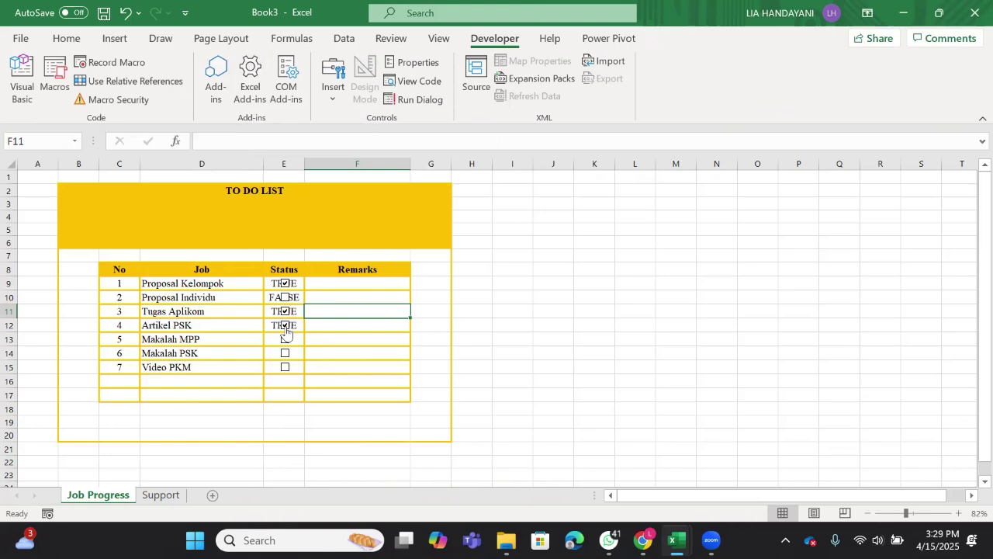
left_click(284, 325)
left_click(285, 340)
left_click(285, 356)
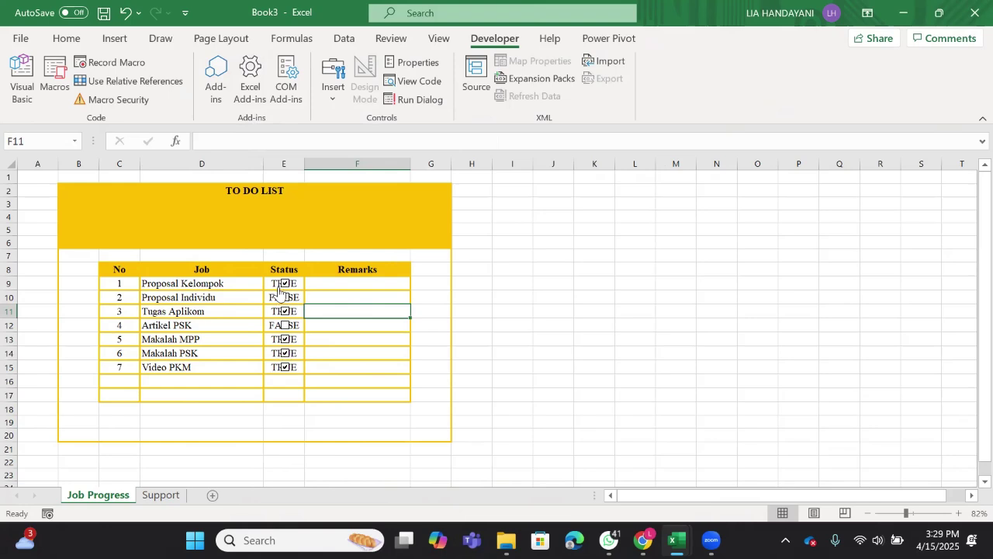
Step: Hide the TRUE/FALSE values behind the check boxes in E9:E15 by setting their font colour to white
left_click_drag(279, 284, 289, 368)
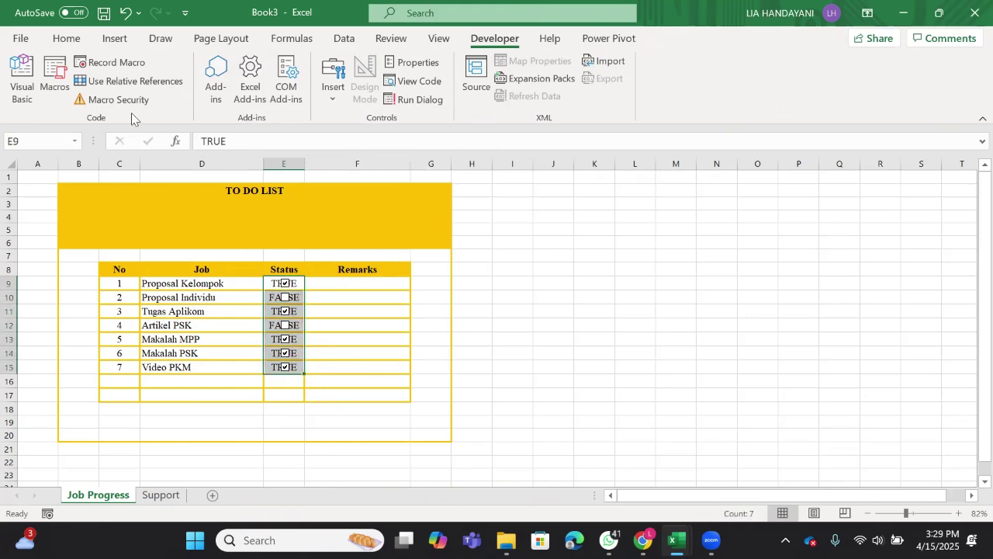
left_click(67, 38)
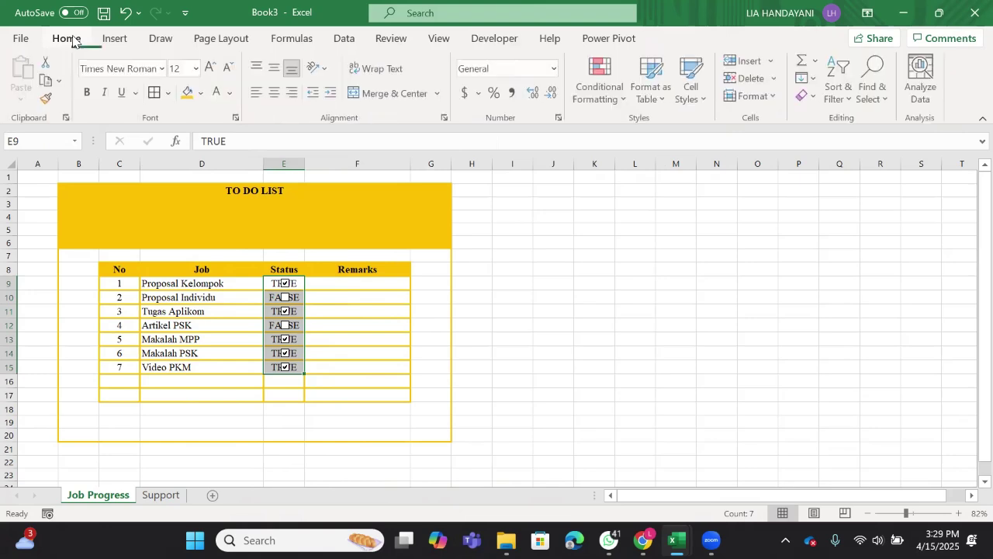
left_click(199, 94)
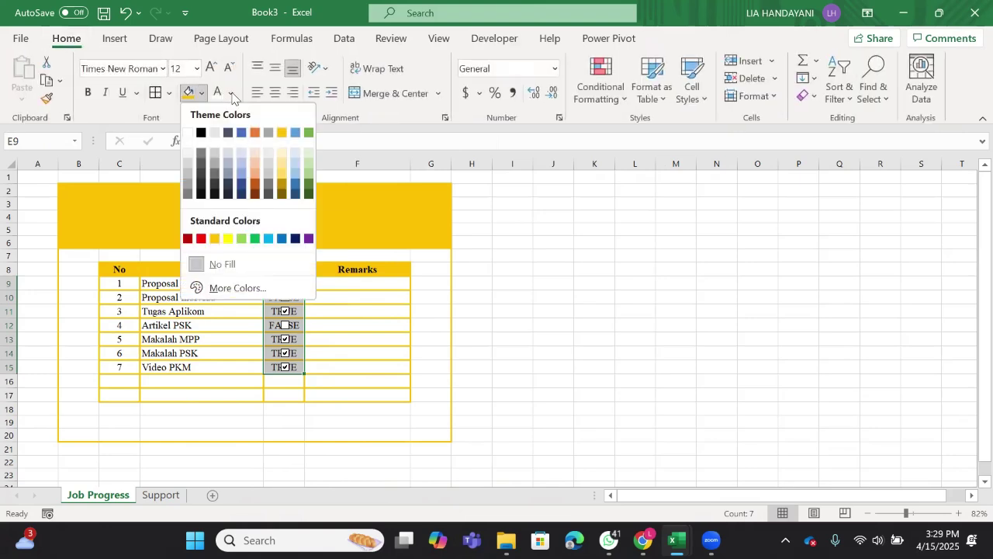
left_click(232, 96)
left_click(232, 95)
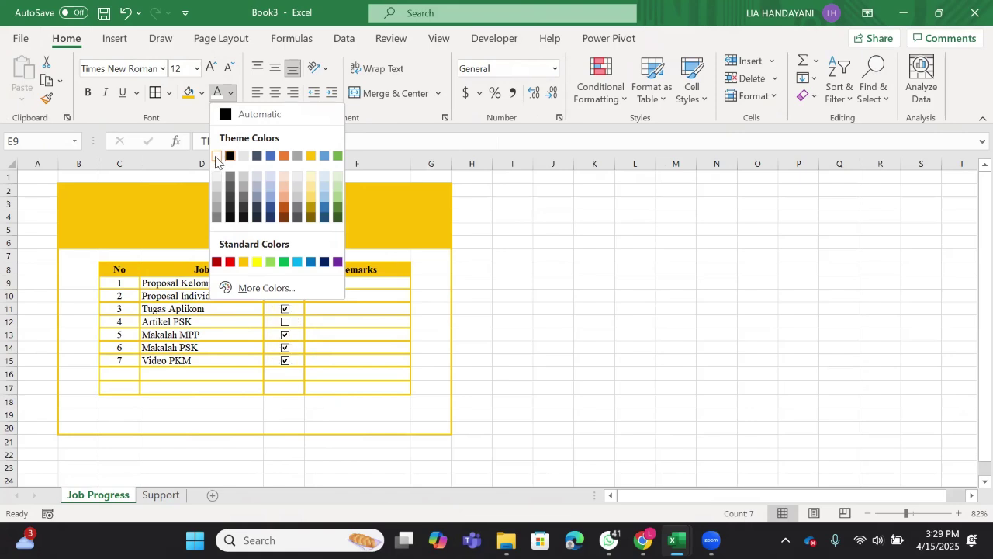
left_click(217, 155)
left_click(348, 303)
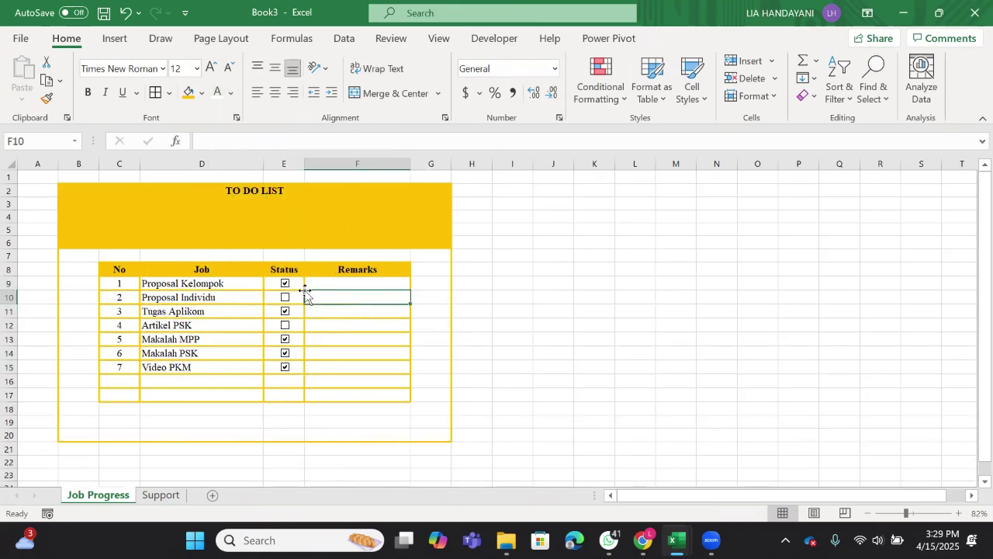
left_click(325, 264)
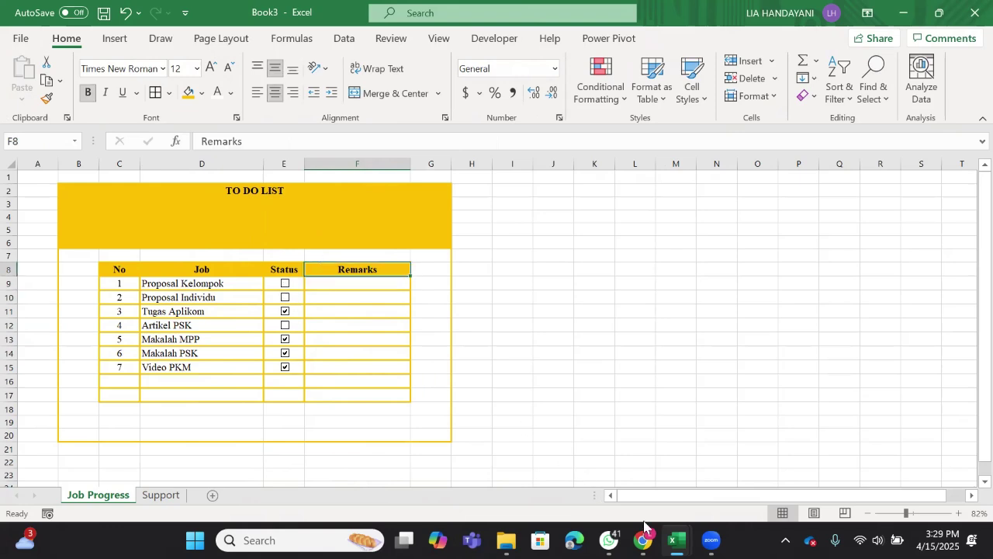
Step: Switch to the Book1 example, tick Makalah PSK to examine how a completed job is formatted, and return to Book3
mouse_move(675, 540)
left_click(623, 478)
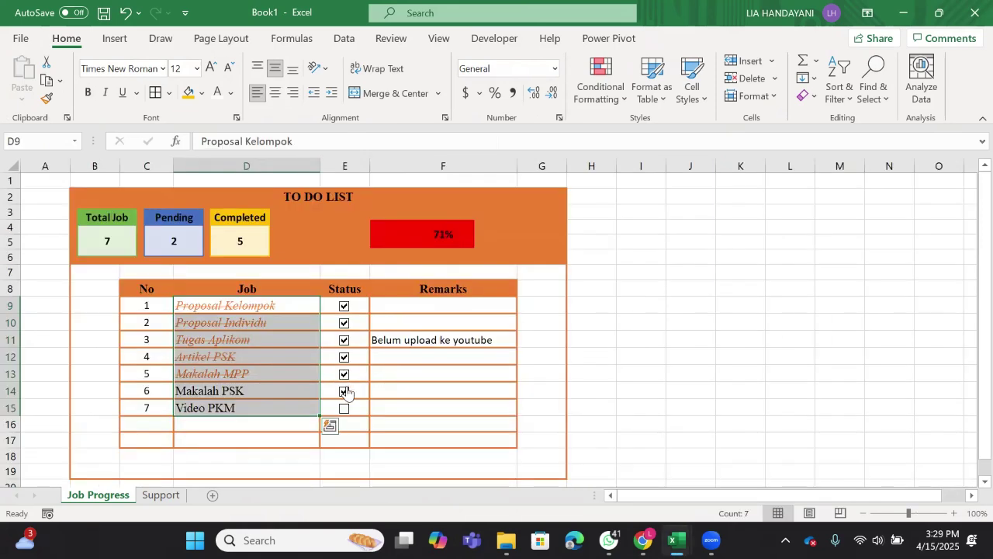
left_click(366, 374)
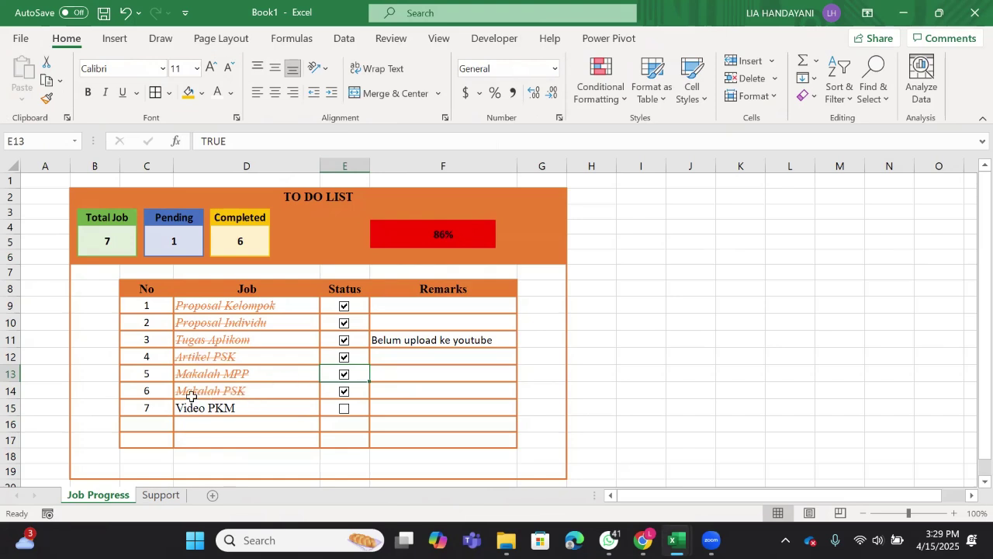
mouse_move(677, 540)
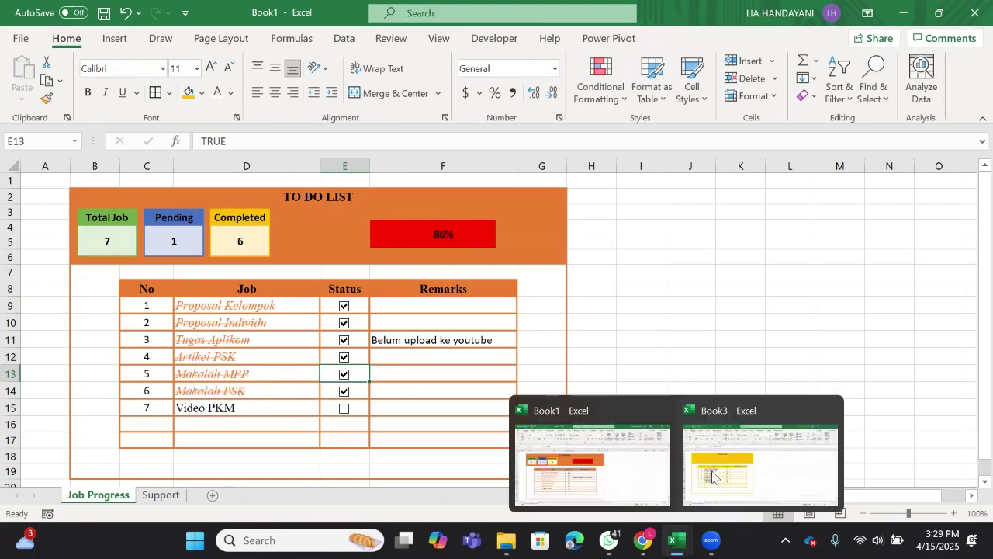
left_click(758, 460)
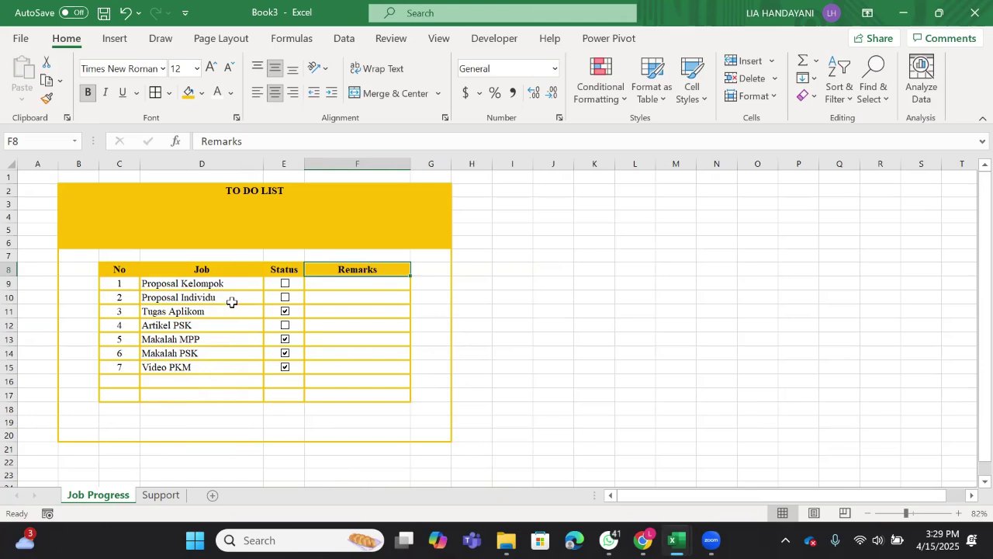
Step: Start a formula-based conditional formatting rule for the job names in D9:D15 with the relative formula =E9
left_click_drag(222, 287, 221, 366)
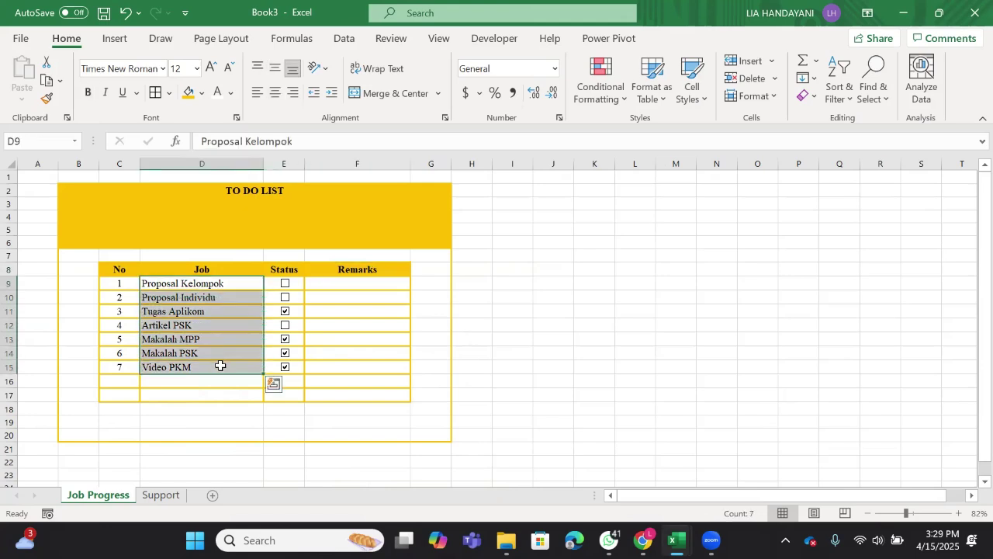
key("alt+o")
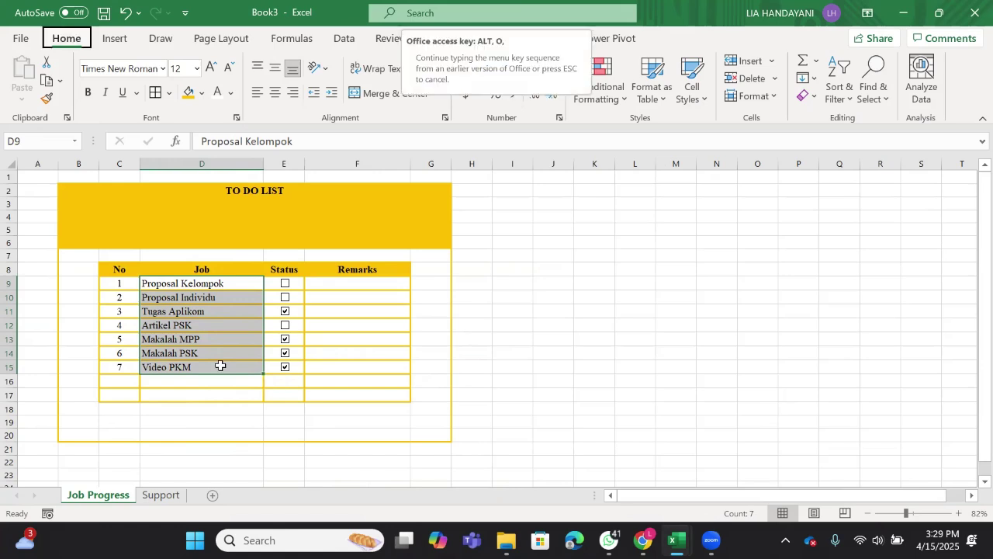
key("d")
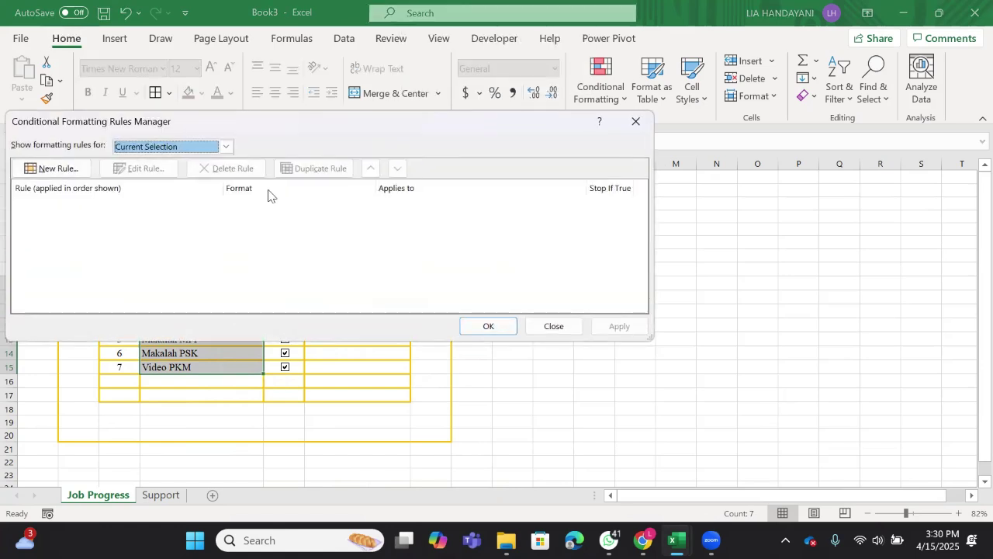
left_click(78, 169)
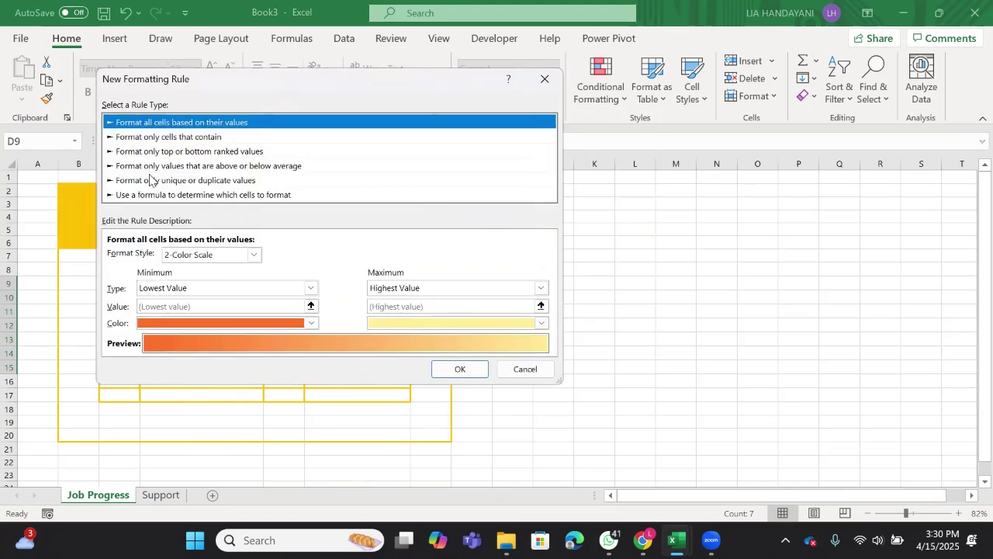
left_click(151, 196)
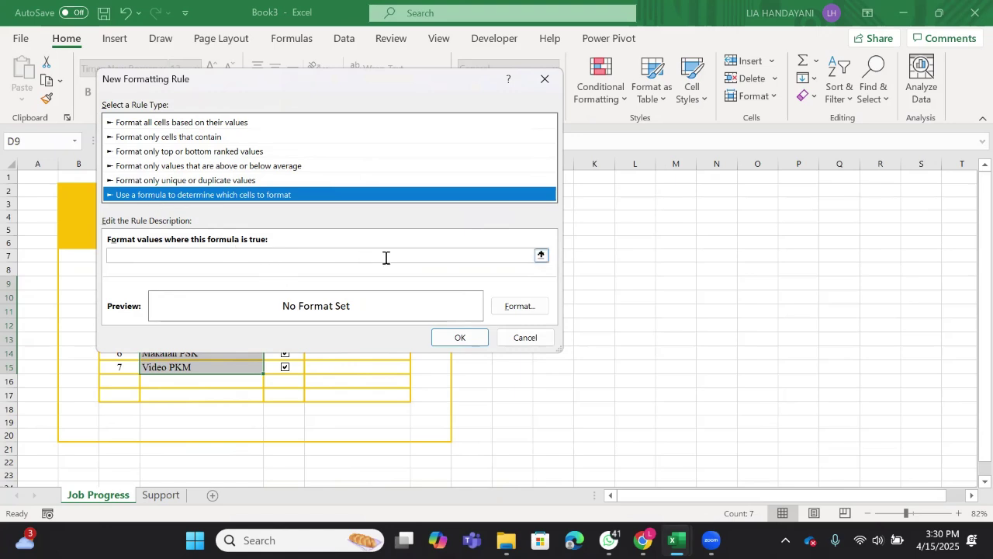
left_click(540, 256)
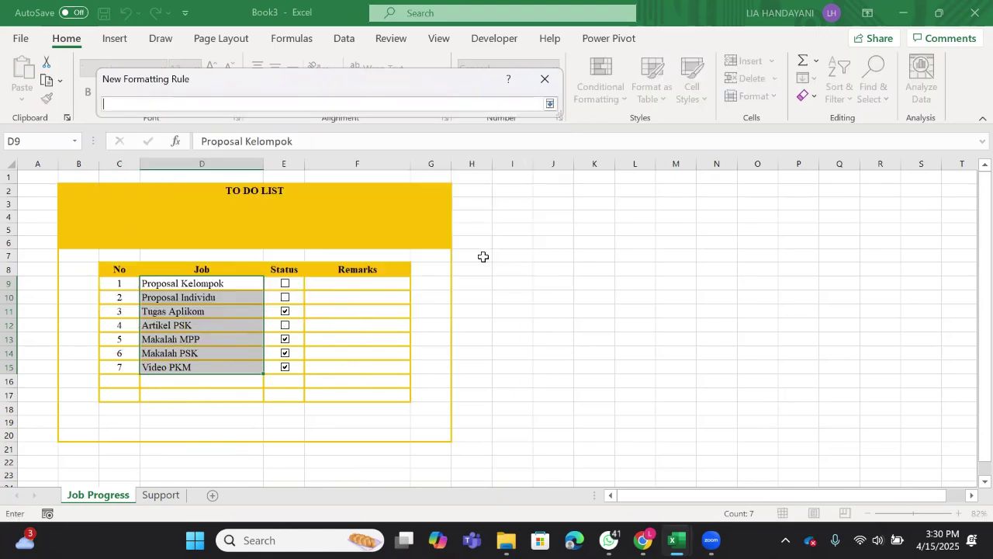
left_click(285, 283)
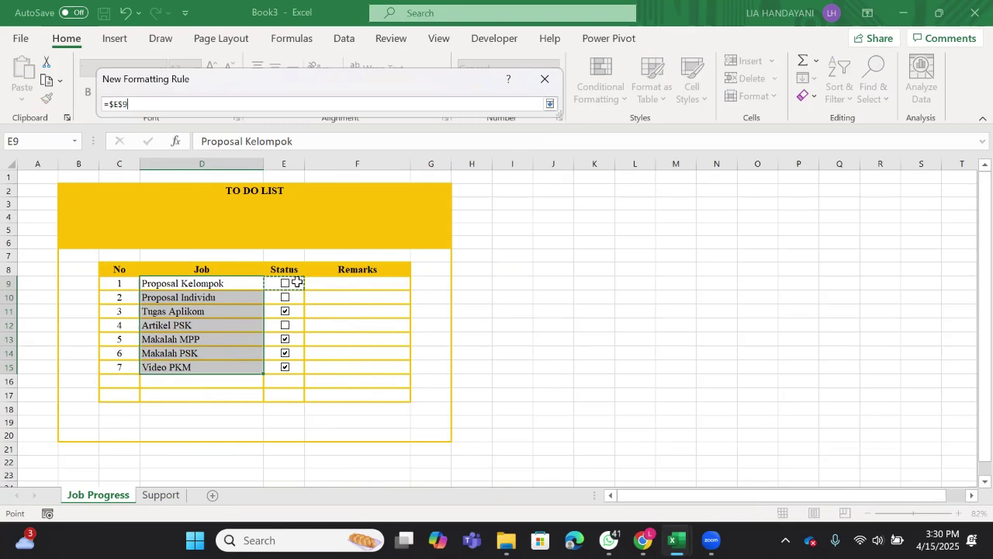
left_click(549, 104)
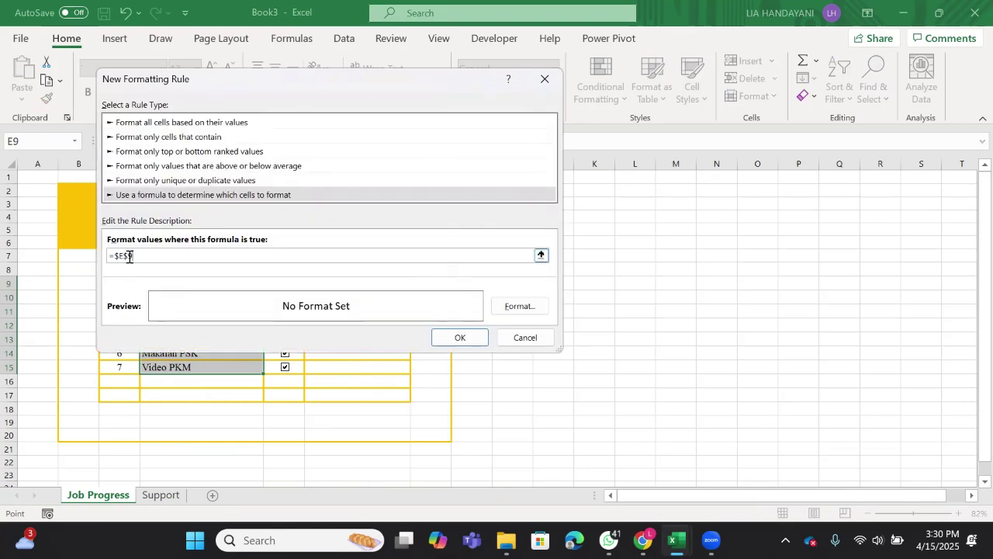
left_click(129, 256)
key("BackSpace")
key("BackSpace")
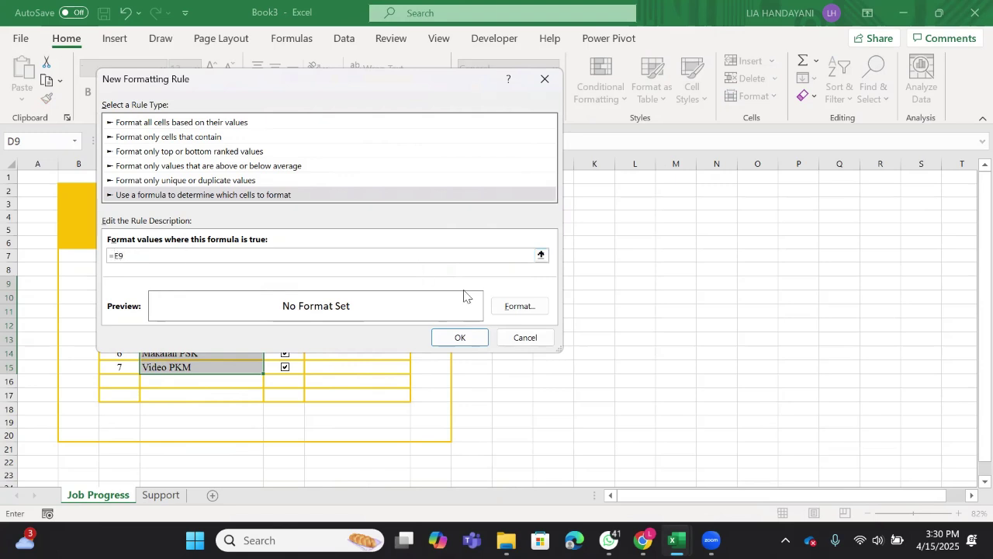
Step: Format the rule with strikethrough, italic style and a grey font colour, and apply it to the job names in D9:D15
left_click(518, 309)
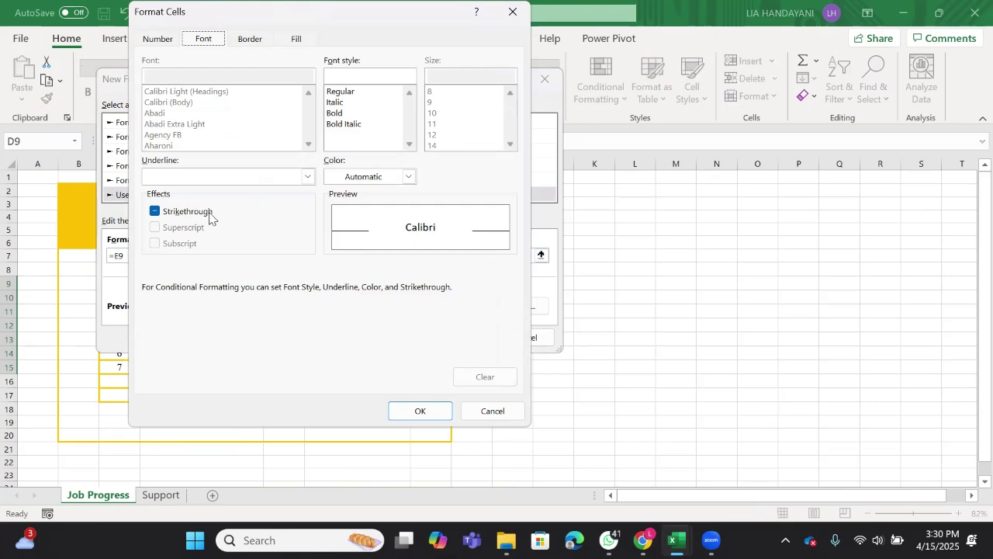
left_click(208, 214)
left_click(339, 103)
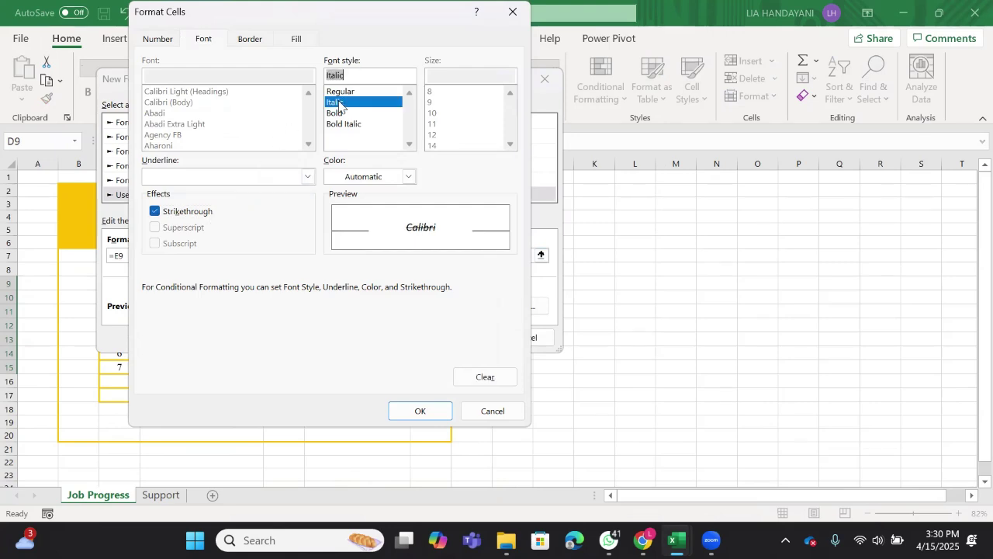
left_click(410, 177)
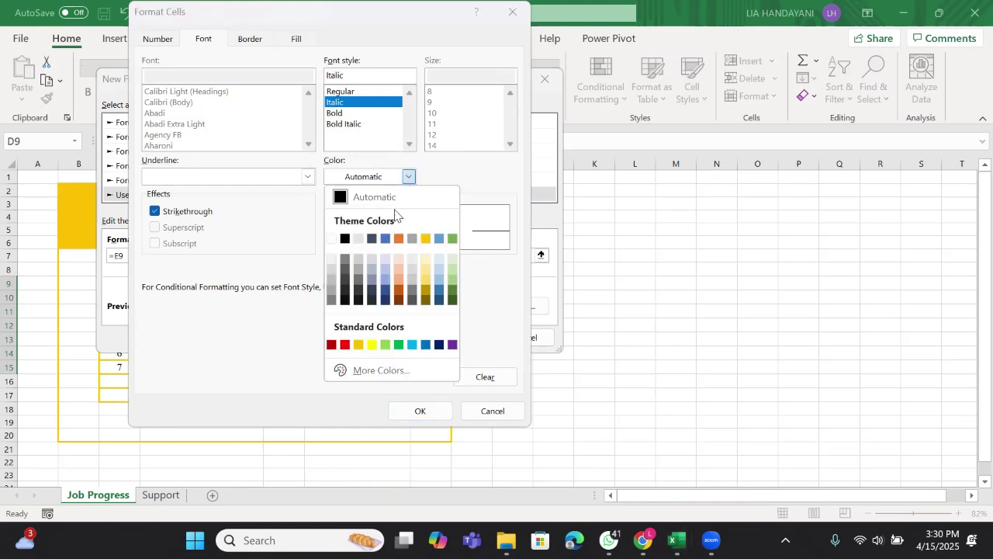
left_click(359, 269)
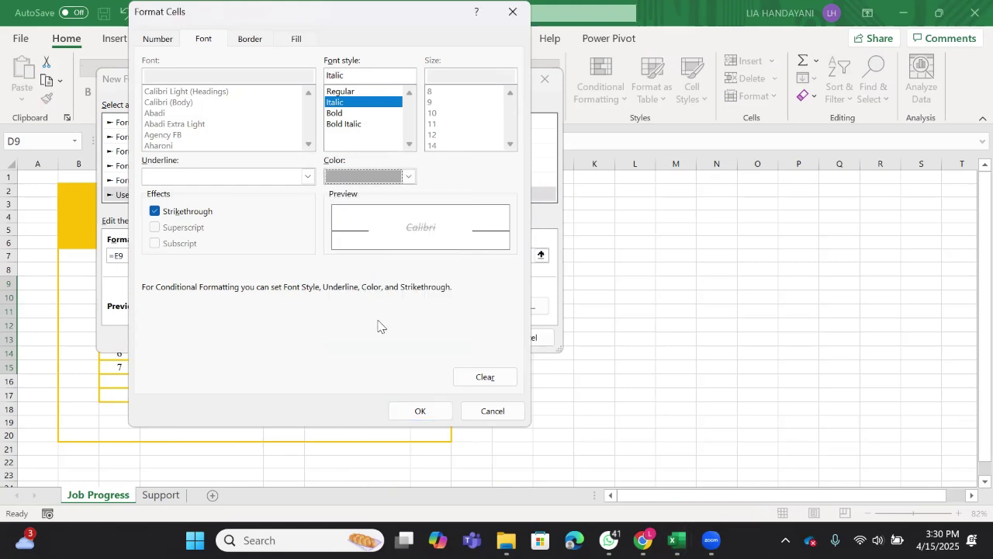
left_click(409, 411)
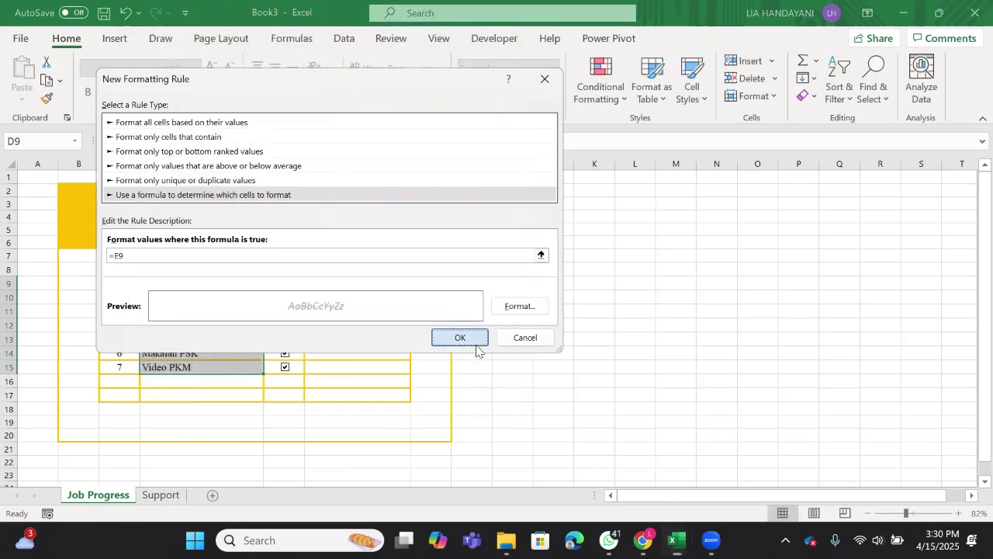
left_click(473, 340)
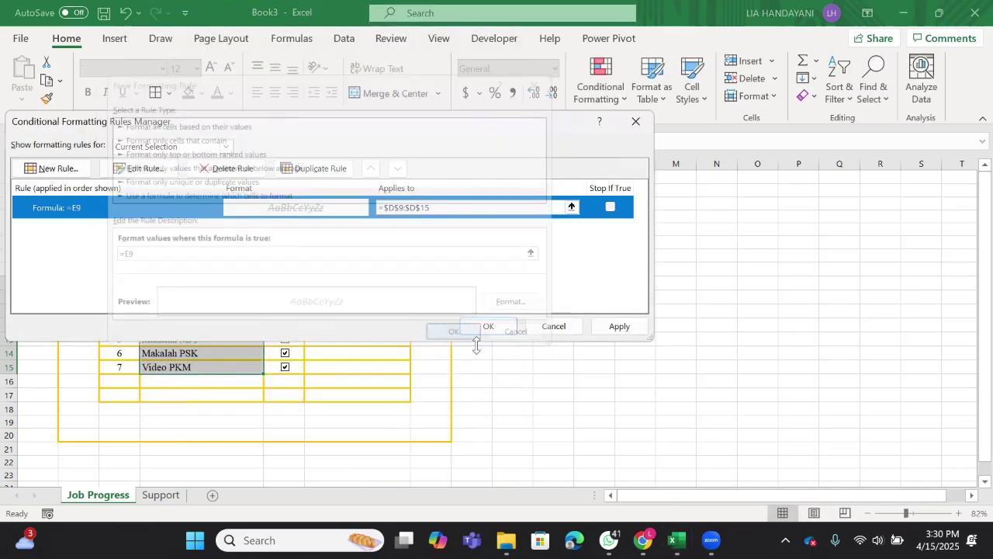
left_click(608, 328)
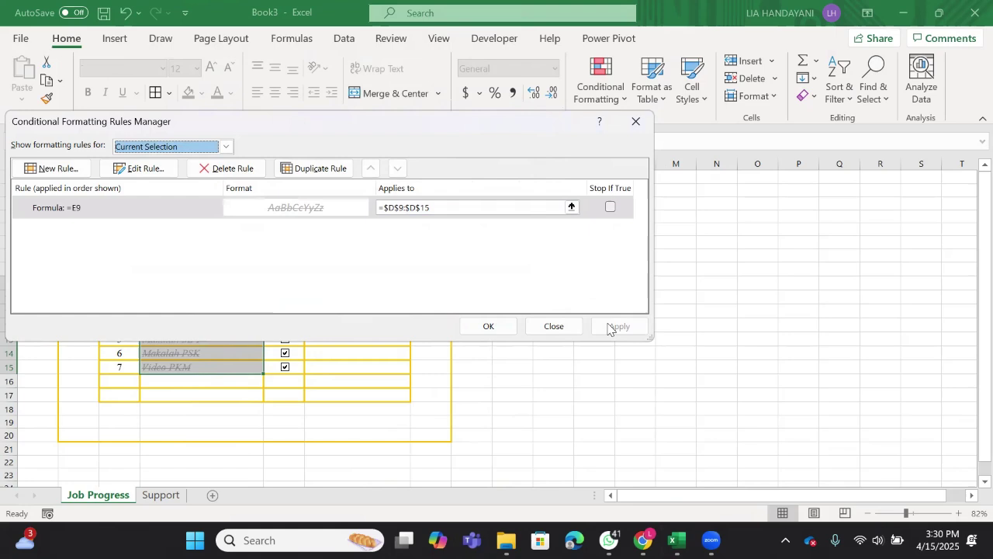
left_click(504, 331)
left_click(360, 342)
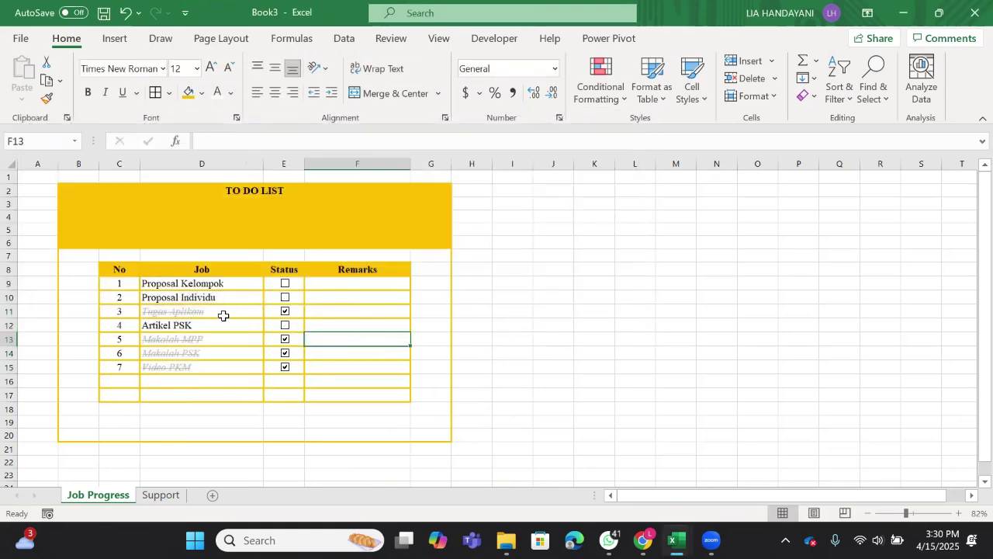
Step: Test the conditional strikethrough by ticking and unticking Proposal Kelompok and unticking Tugas Aplikom
left_click(284, 284)
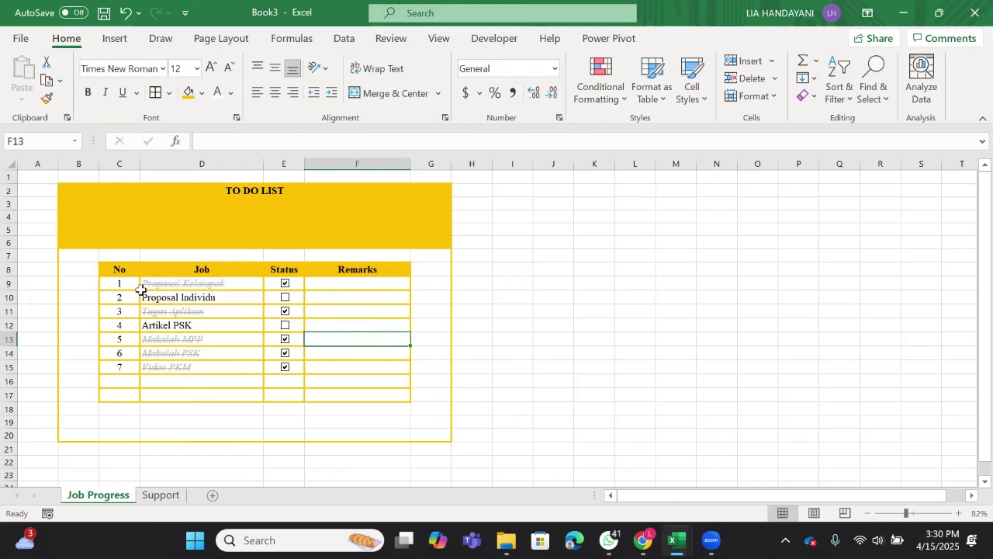
left_click(286, 284)
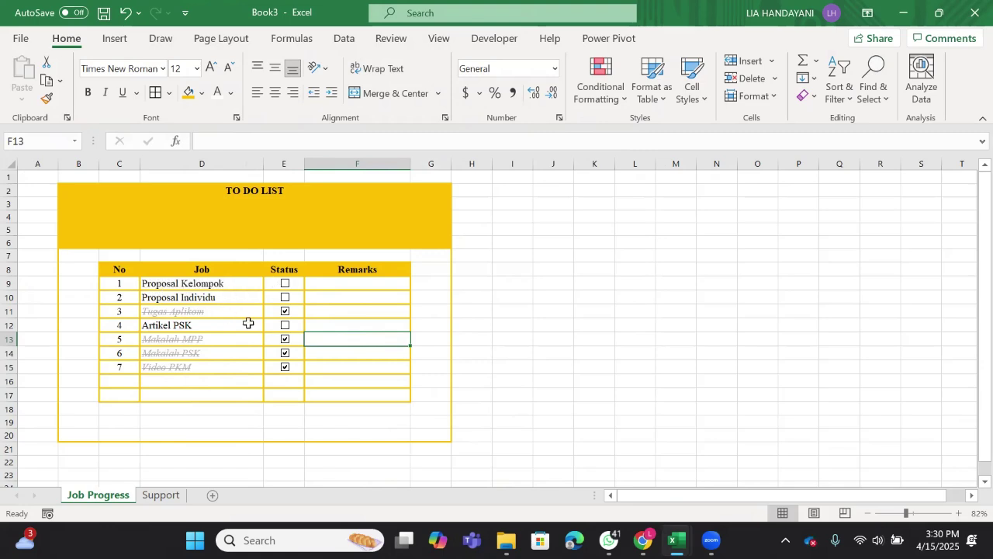
left_click(285, 311)
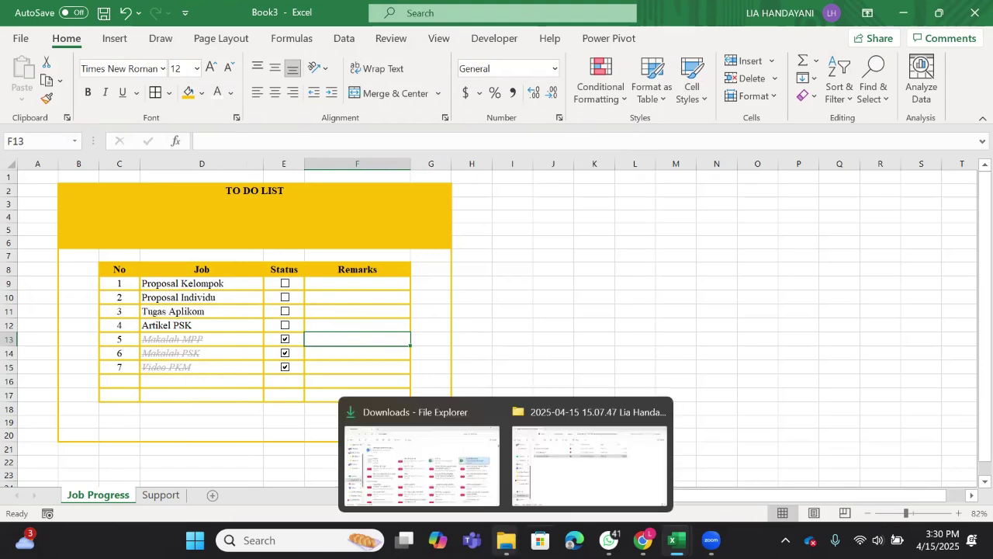
Step: Switch to the Book1 example, examine how the Total Job, Pending and Completed cards are linked, and return to Book3
mouse_move(675, 537)
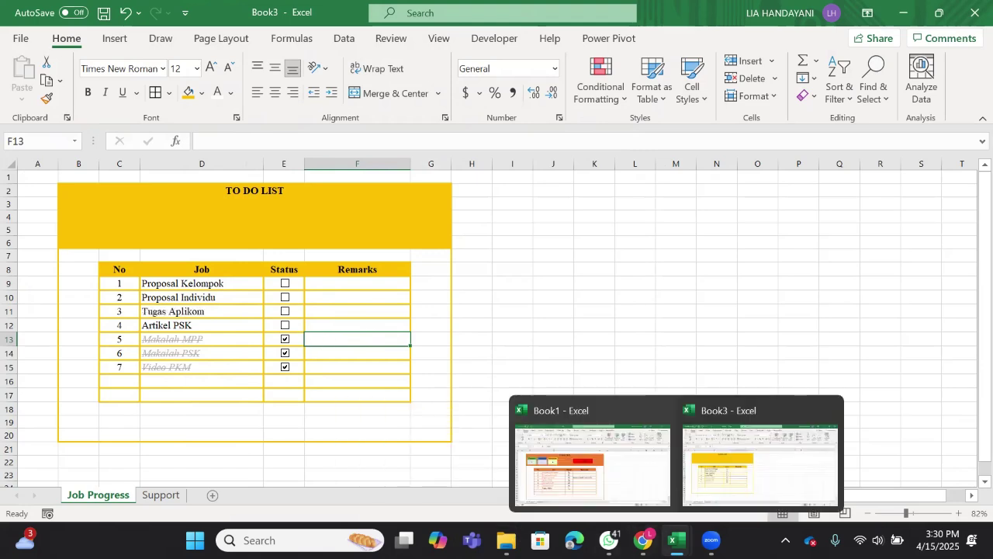
left_click(636, 479)
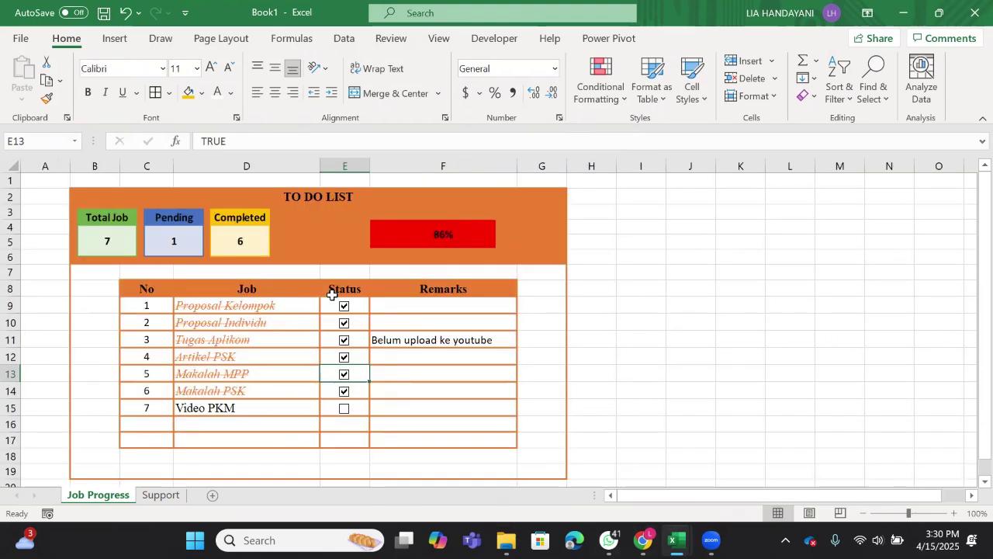
left_click(126, 241)
left_click(166, 241)
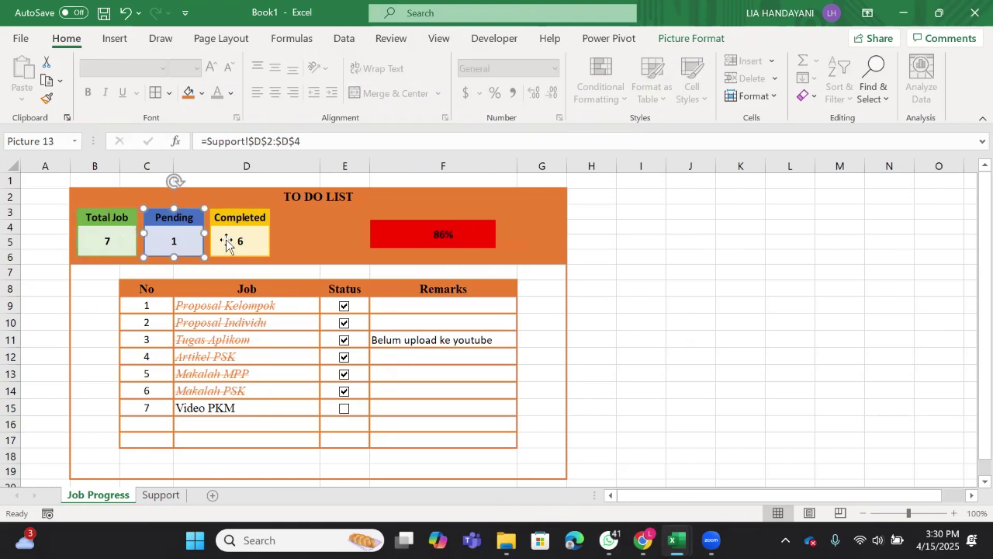
left_click(227, 242)
mouse_move(676, 541)
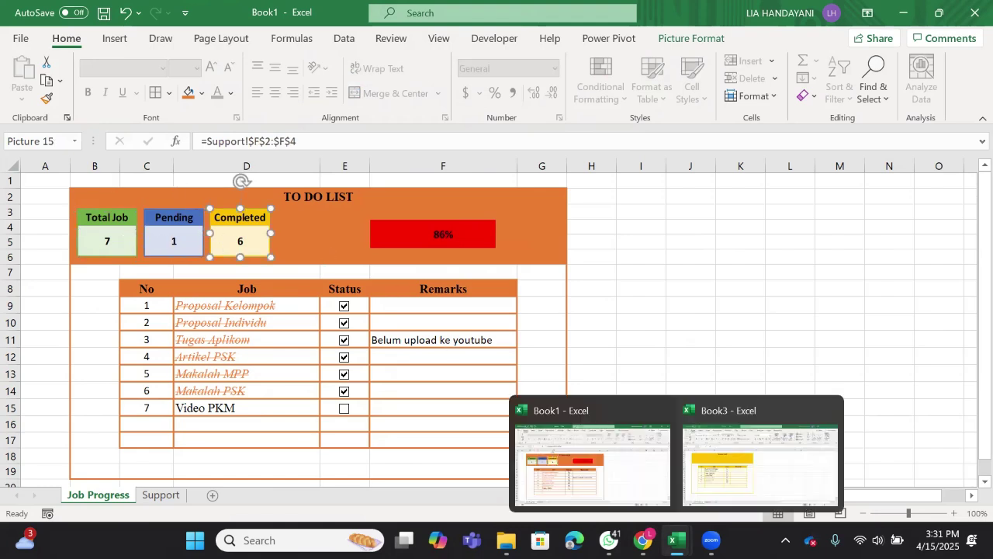
left_click(742, 472)
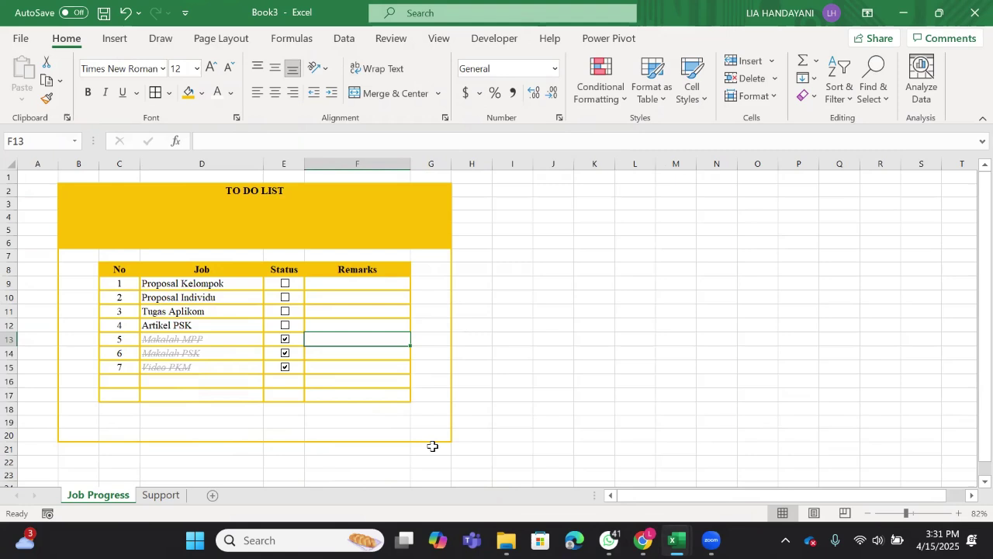
Step: On the Support sheet, enter the headings Total Job in B2, Pending in D2 and Completed in F2
left_click(161, 496)
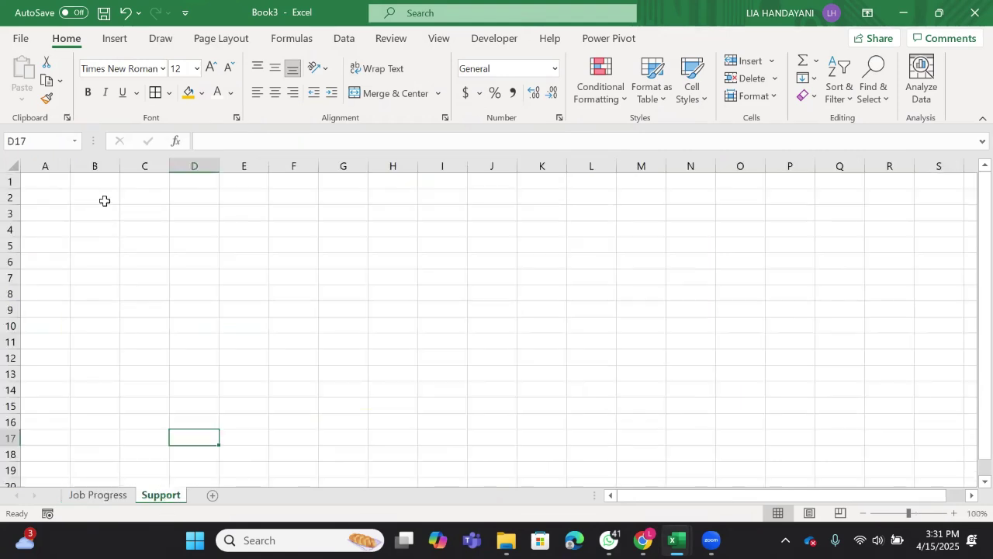
left_click(104, 198)
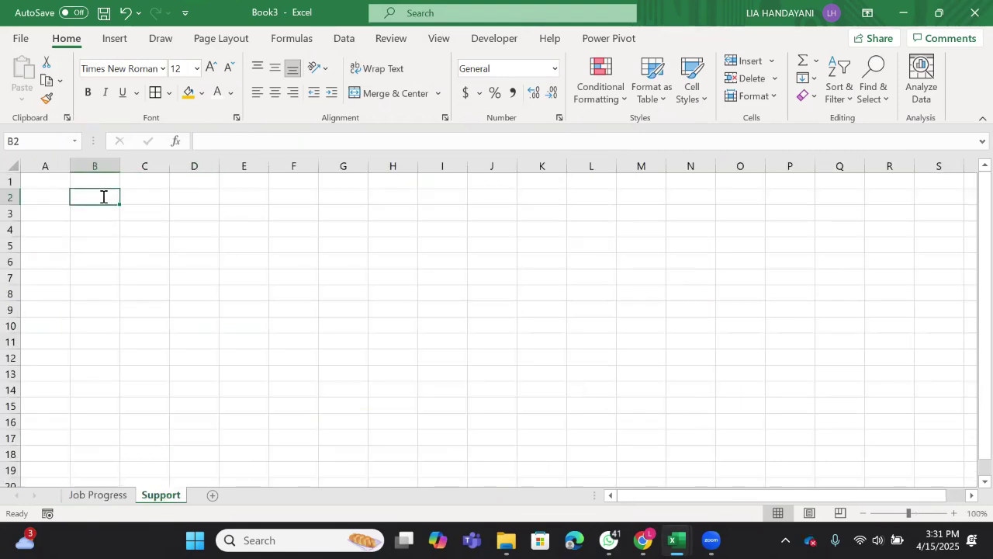
type("t")
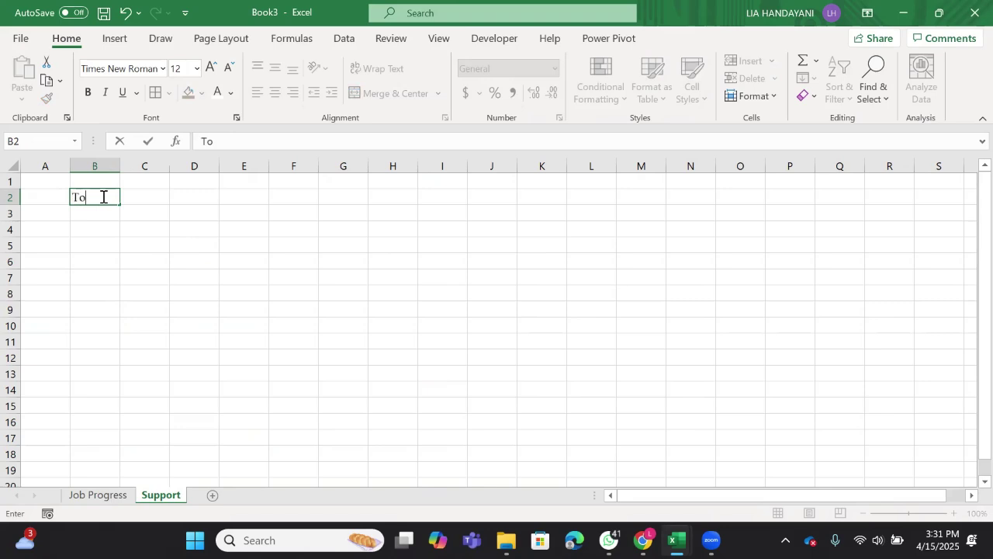
type("otal Job")
key("Tab")
key("Tab")
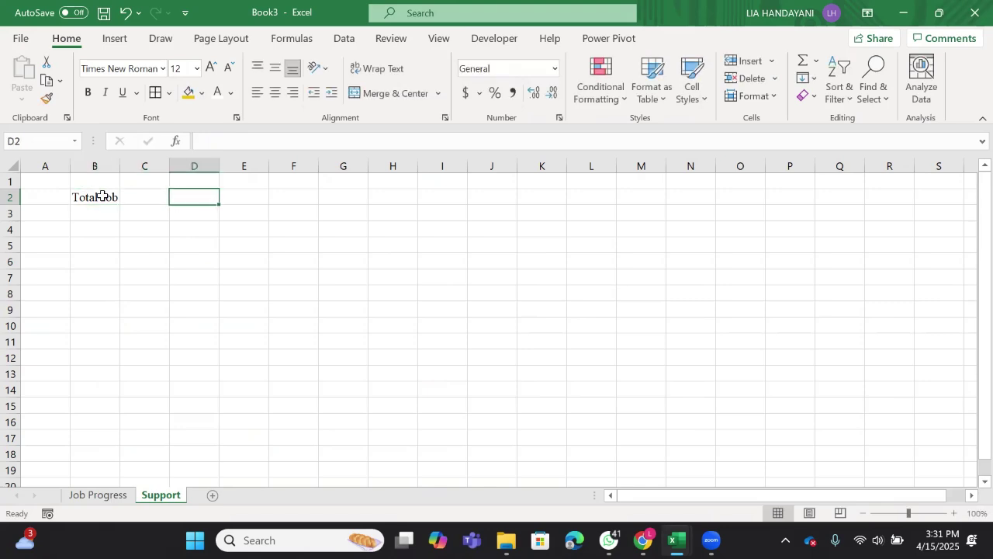
type("Pendin")
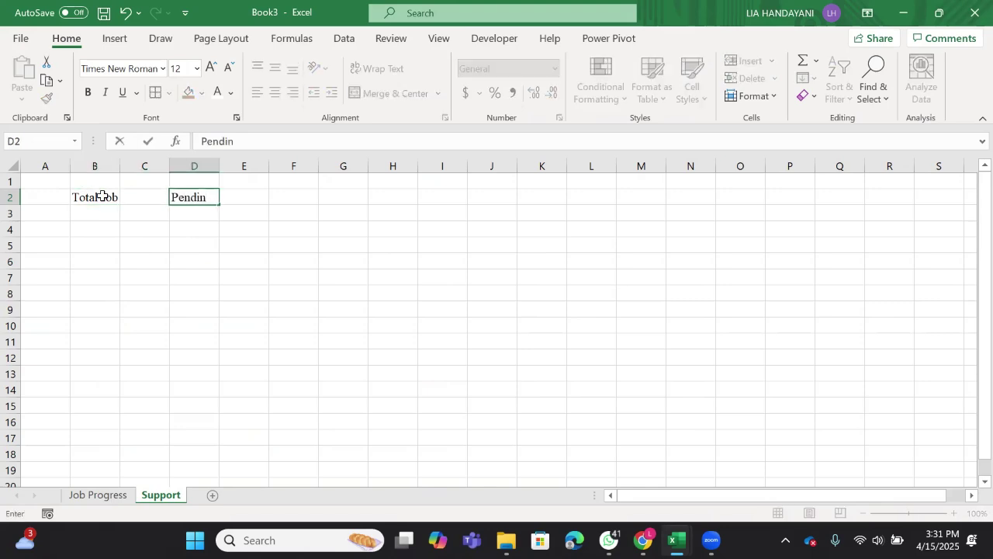
type("g")
key("Tab")
key("Tab")
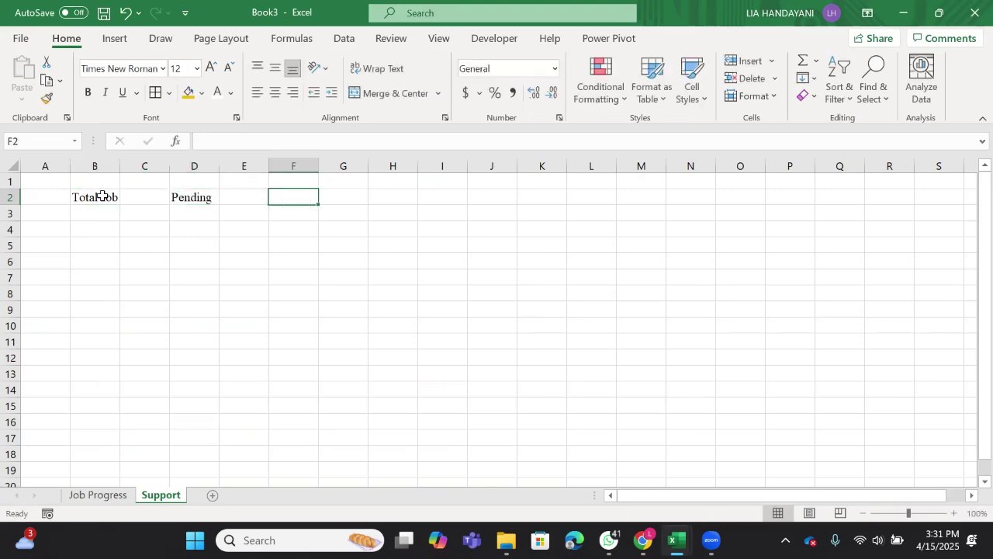
type("Completed")
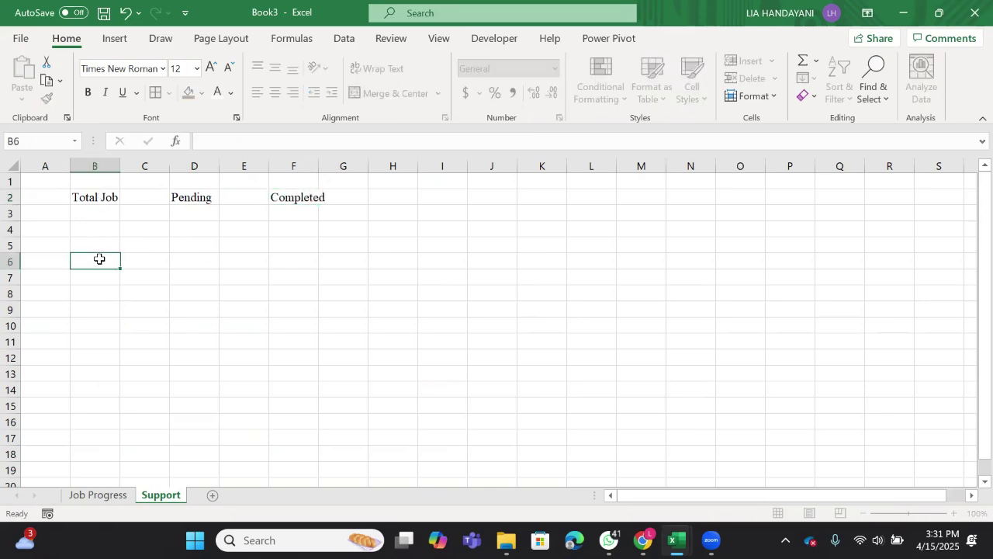
Step: Make the Total Job, Pending and Completed headings in B2:F2 bold
left_click_drag(97, 260, 103, 195)
left_click(107, 196)
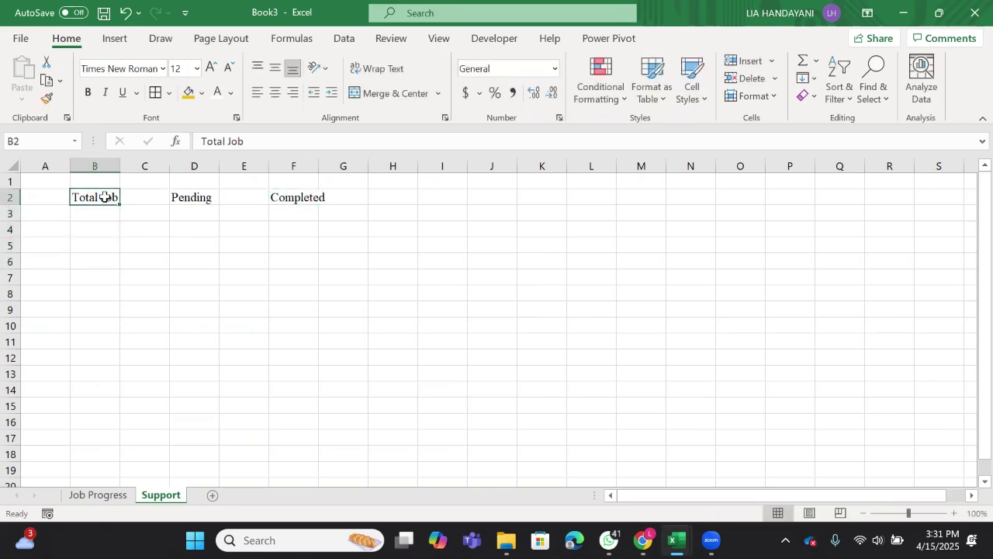
left_click(253, 195)
left_click(82, 195)
left_click_drag(181, 200, 302, 197)
left_click(86, 92)
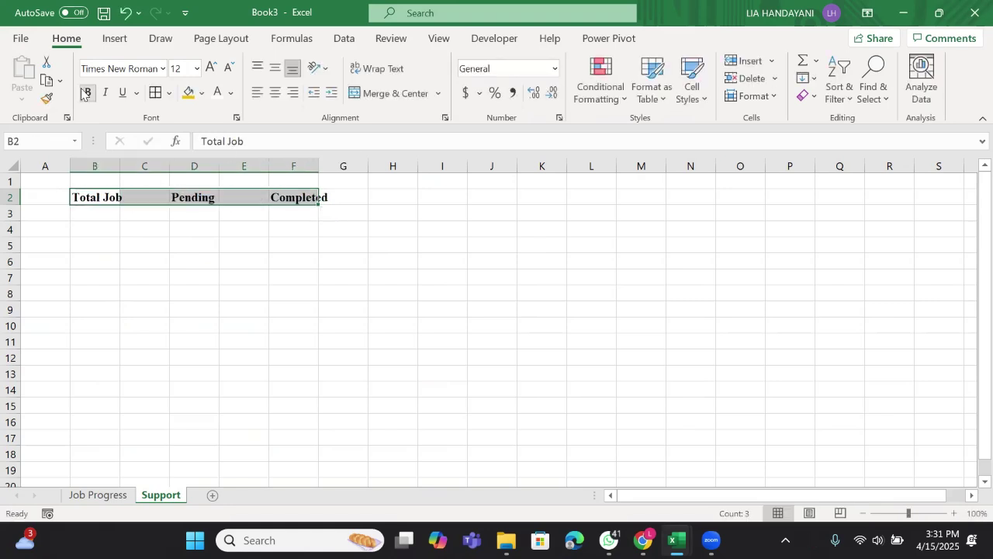
left_click(145, 247)
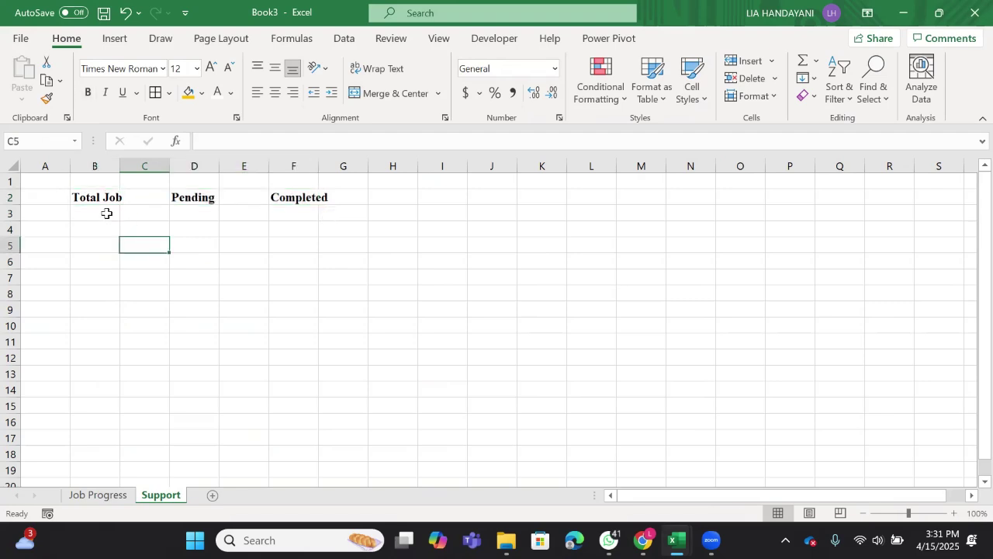
Step: Merge and center the value cells B3:B4, D3:D4 and F3:F4 under the three headings
left_click_drag(106, 212, 107, 228)
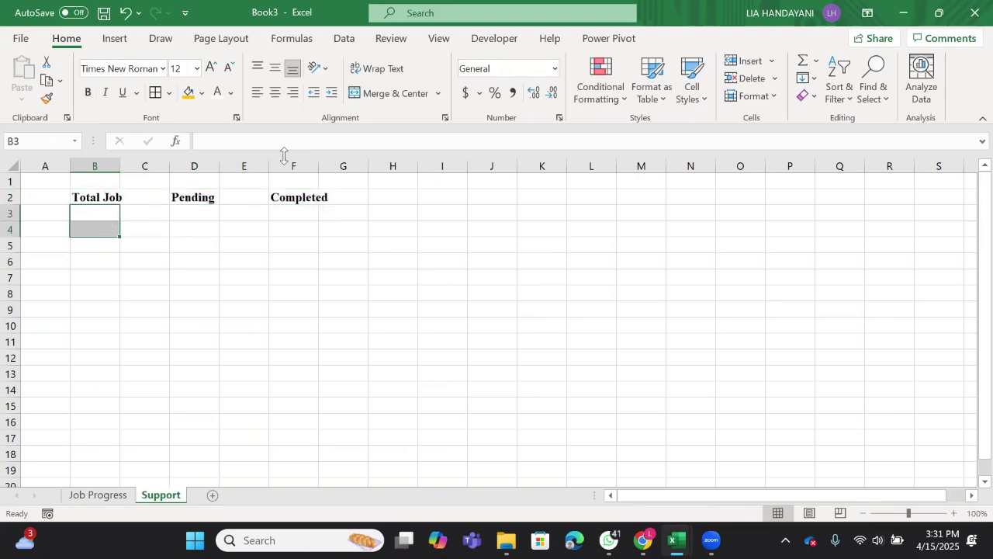
left_click(406, 99)
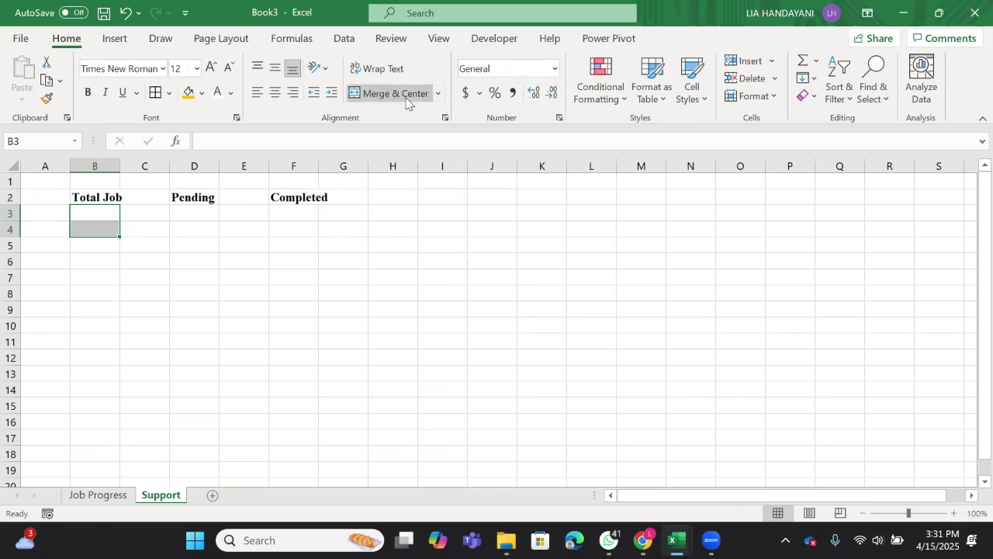
left_click(201, 220)
left_click_drag(202, 221, 202, 230)
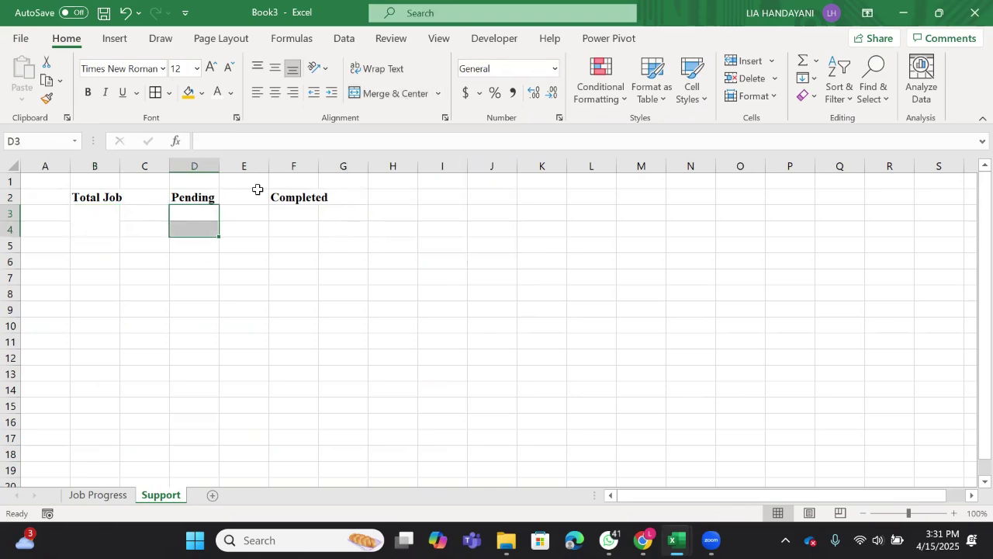
left_click(394, 101)
left_click(304, 216)
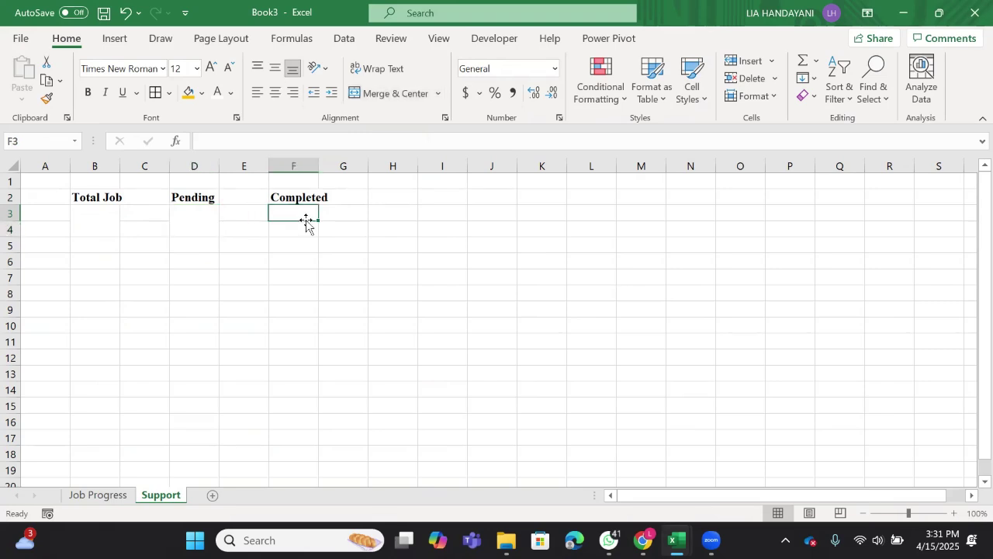
left_click_drag(307, 217, 308, 228)
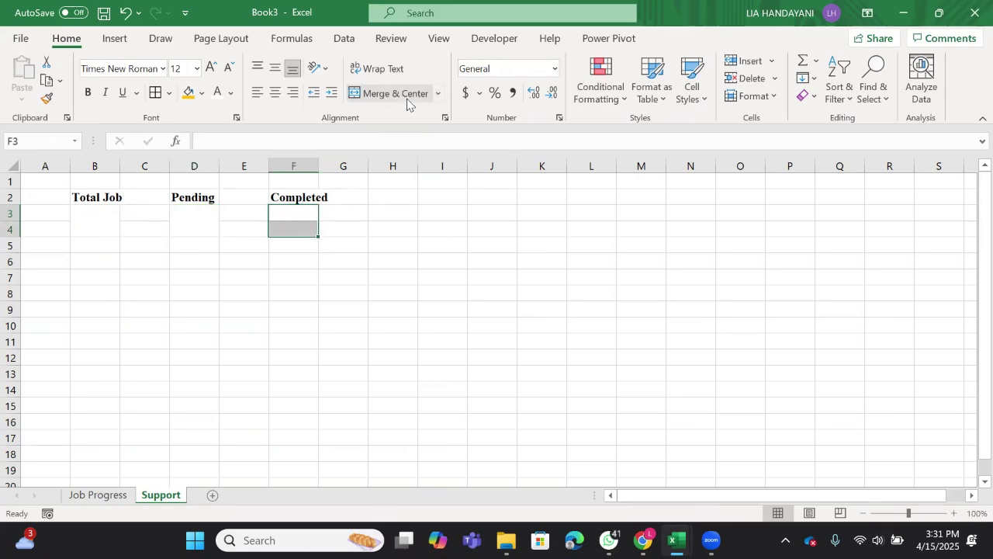
left_click(407, 104)
Step: Apply thick blue outline and inside borders to the Total Job card in B2:B4
left_click_drag(120, 197, 303, 195)
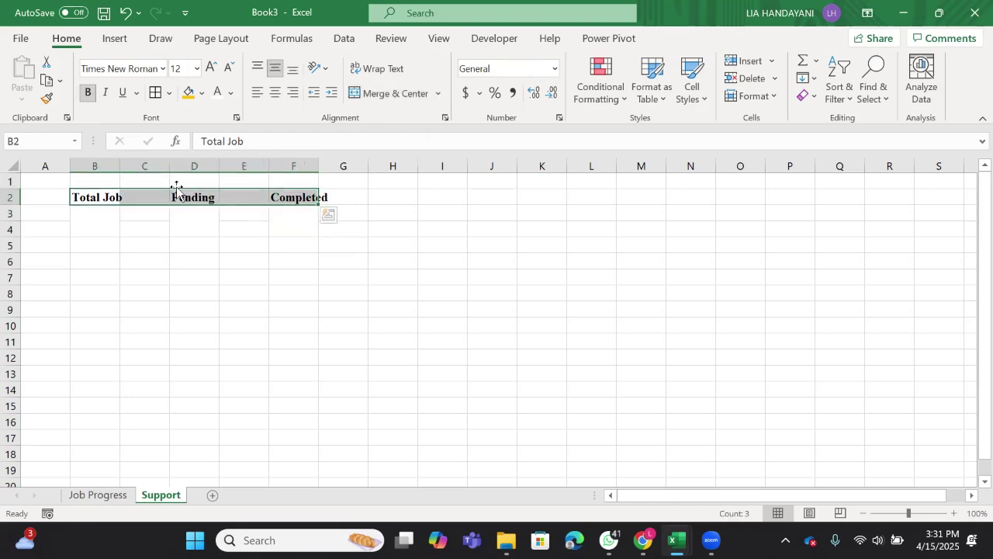
left_click(144, 243)
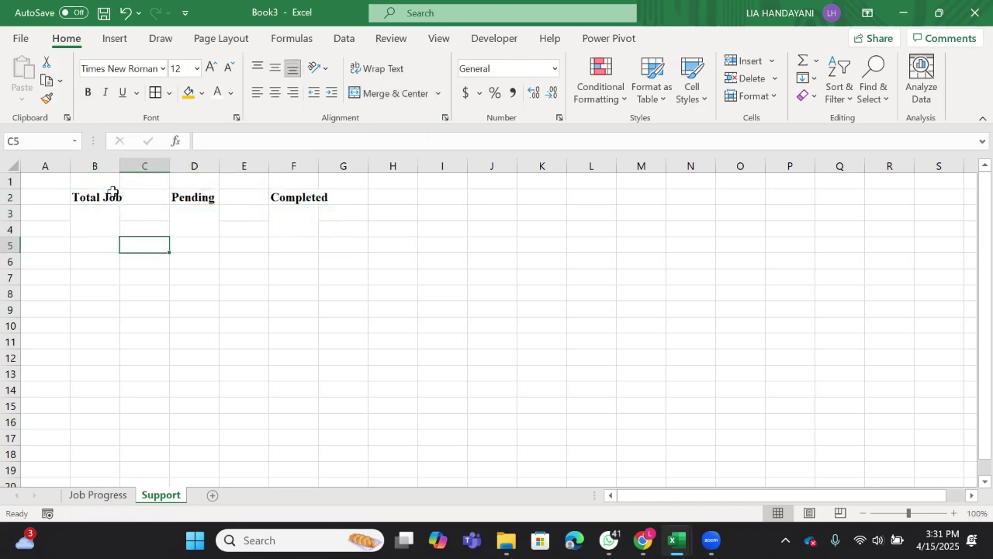
left_click_drag(99, 190, 98, 226)
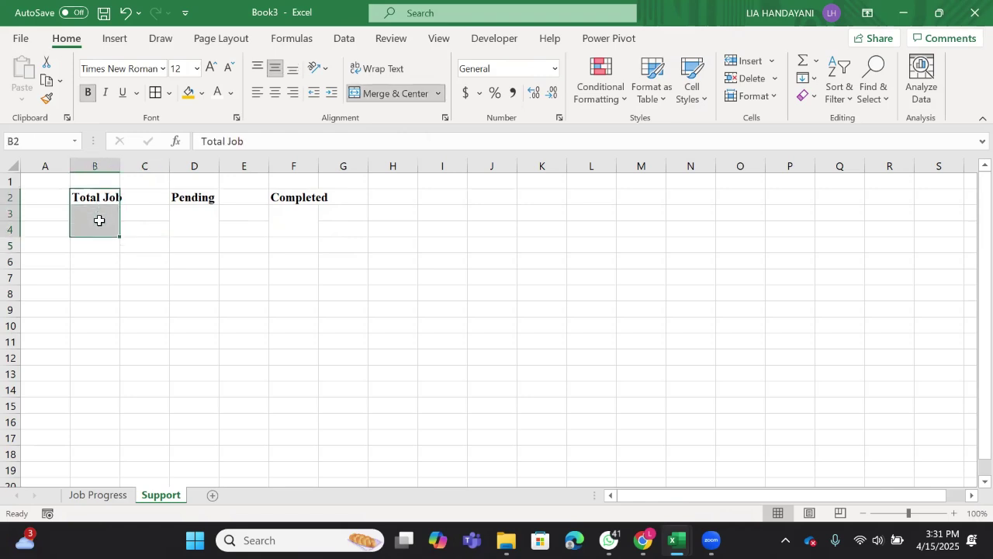
left_click(169, 92)
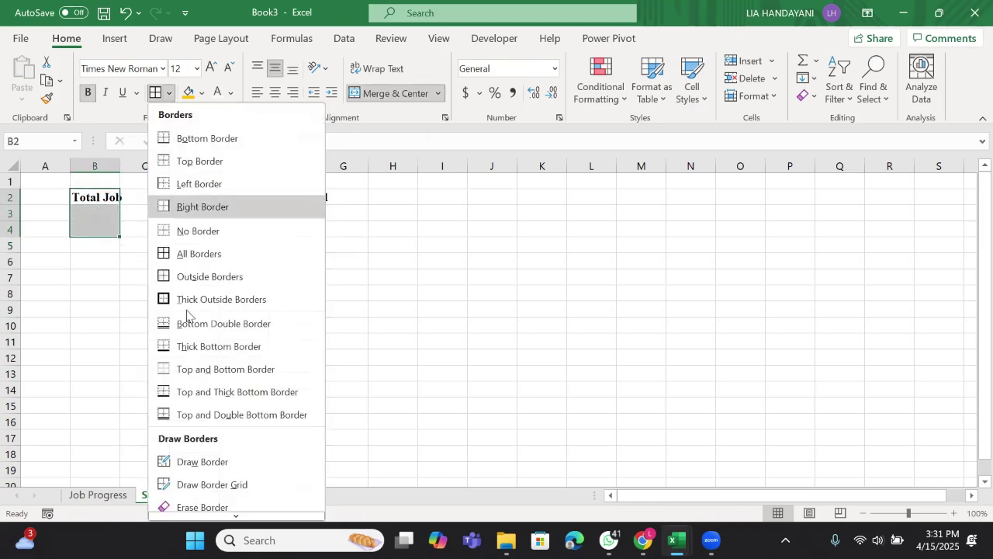
scroll(189, 318, "down", 1)
left_click(201, 509)
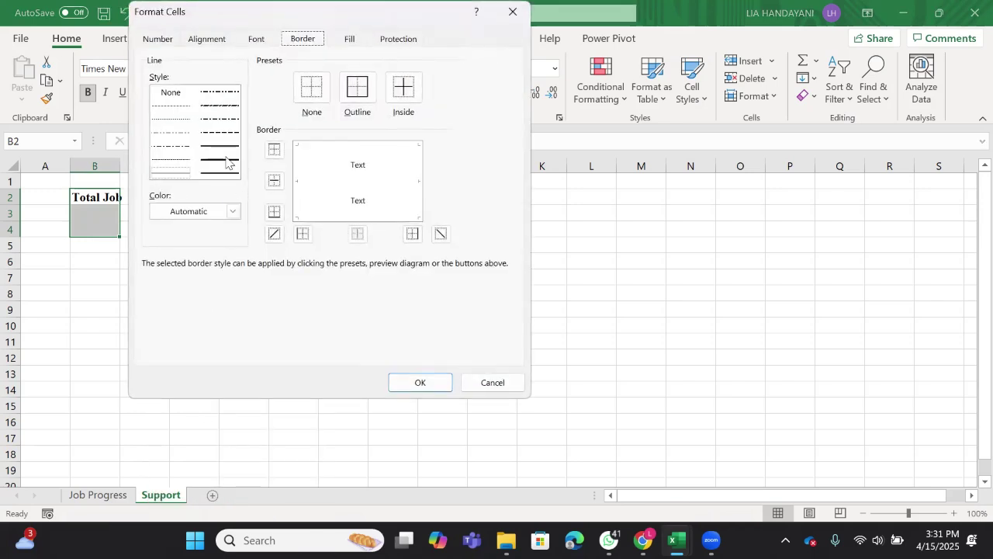
left_click(226, 161)
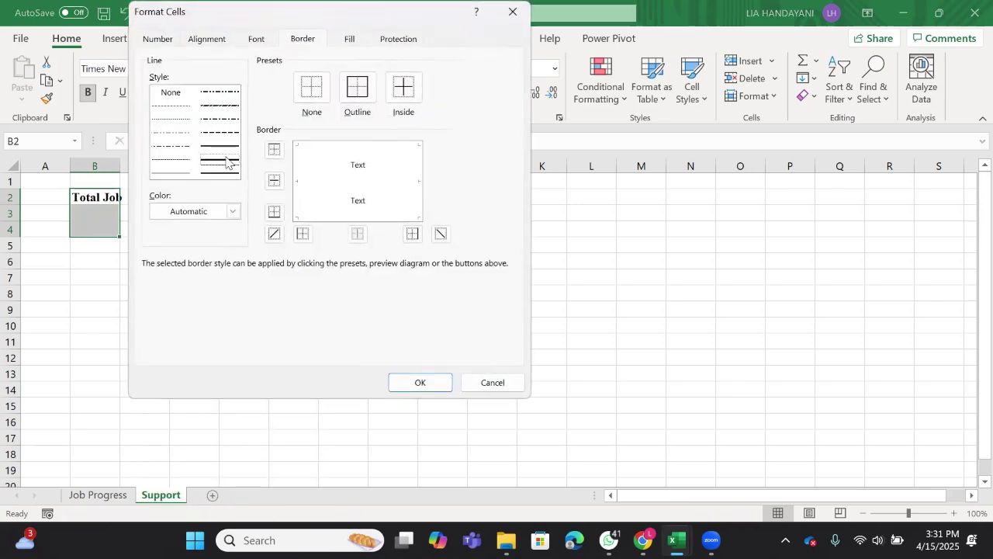
left_click(233, 212)
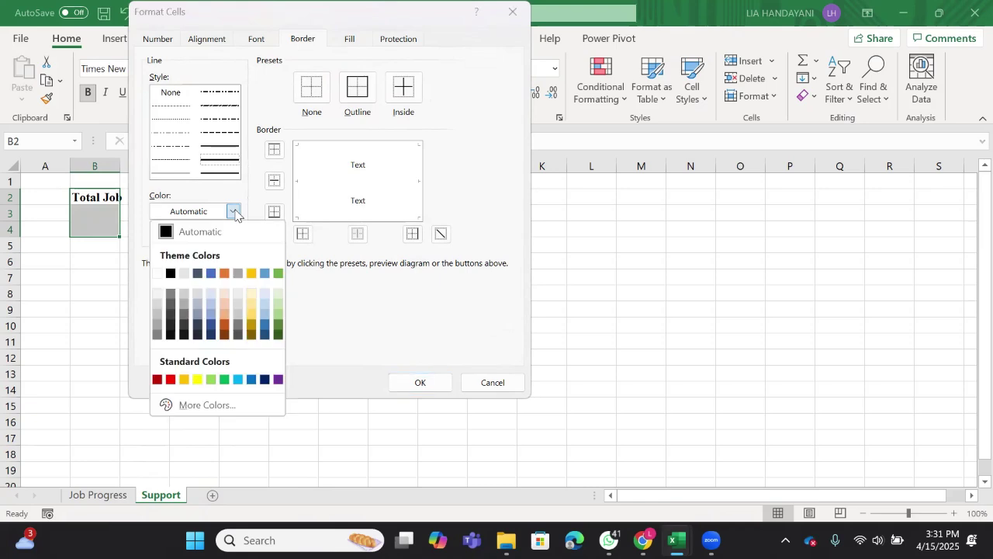
left_click(213, 273)
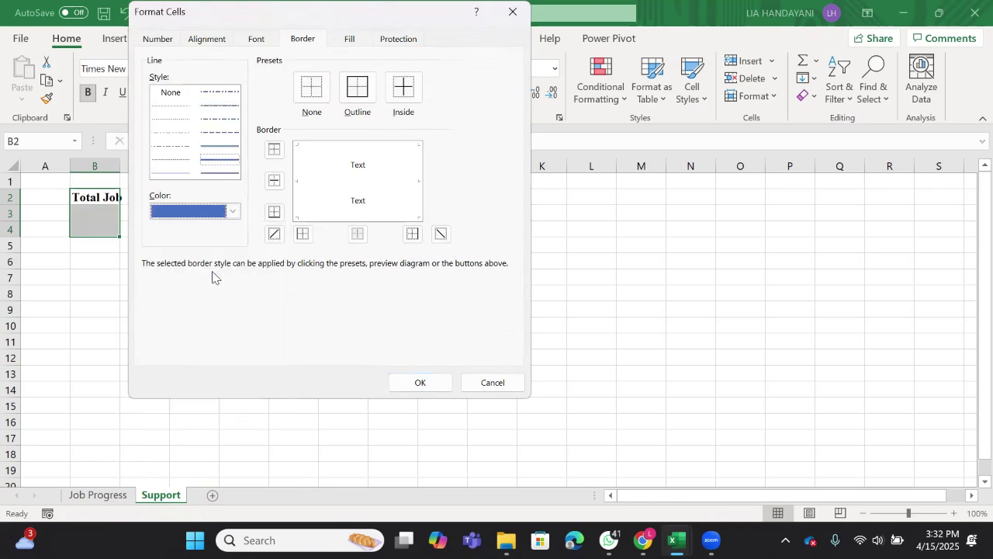
left_click(357, 91)
left_click(401, 93)
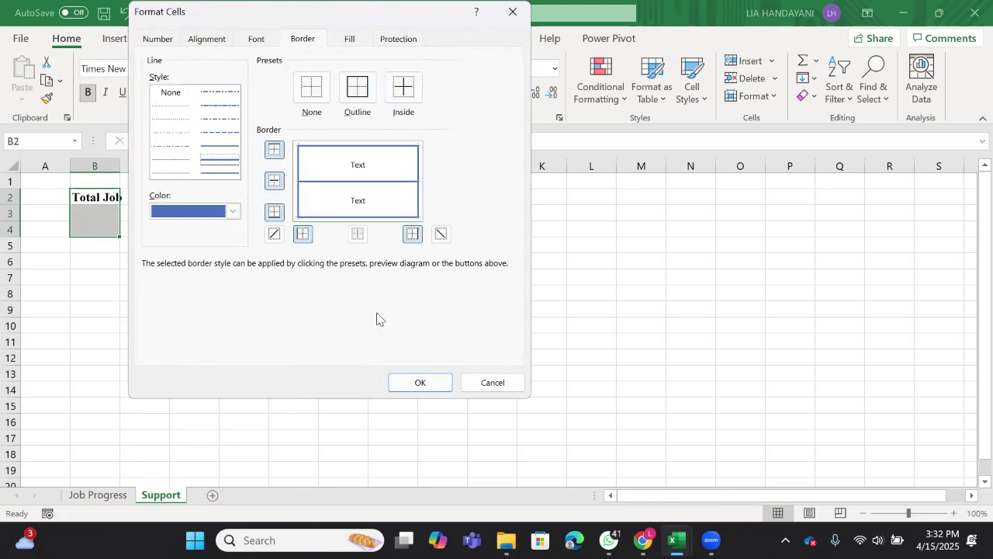
left_click(413, 382)
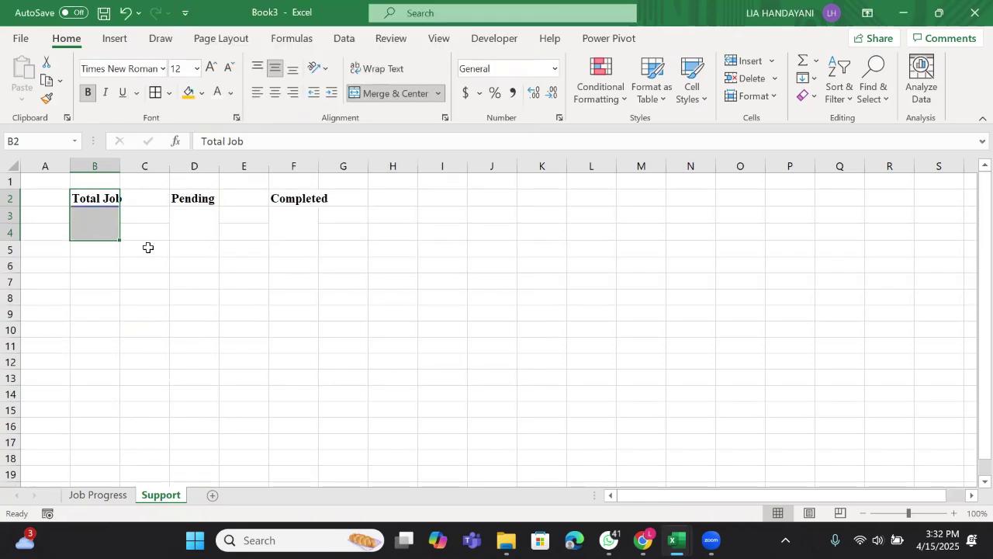
Step: Apply thick orange outline and inside borders to the Pending card in D2:D4
left_click(147, 247)
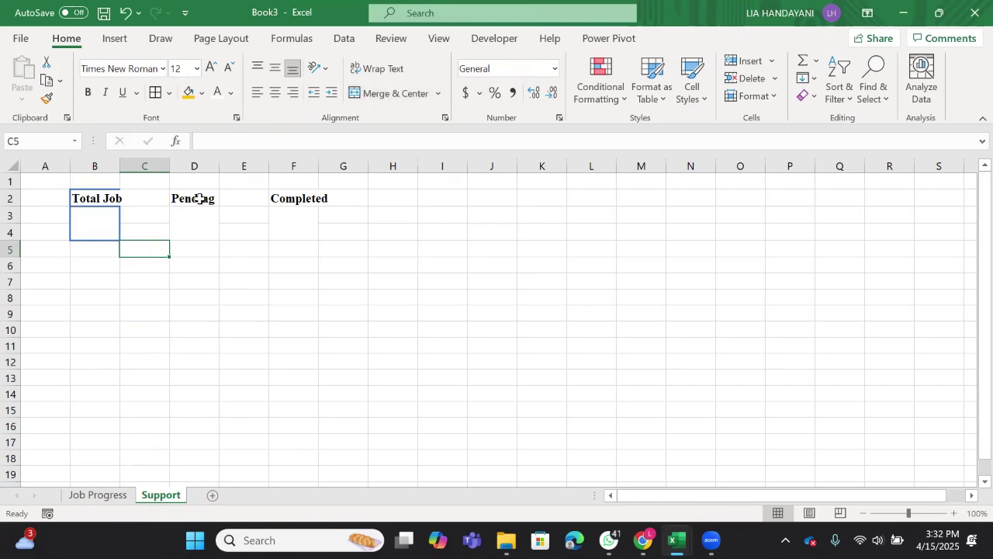
left_click_drag(187, 200, 195, 232)
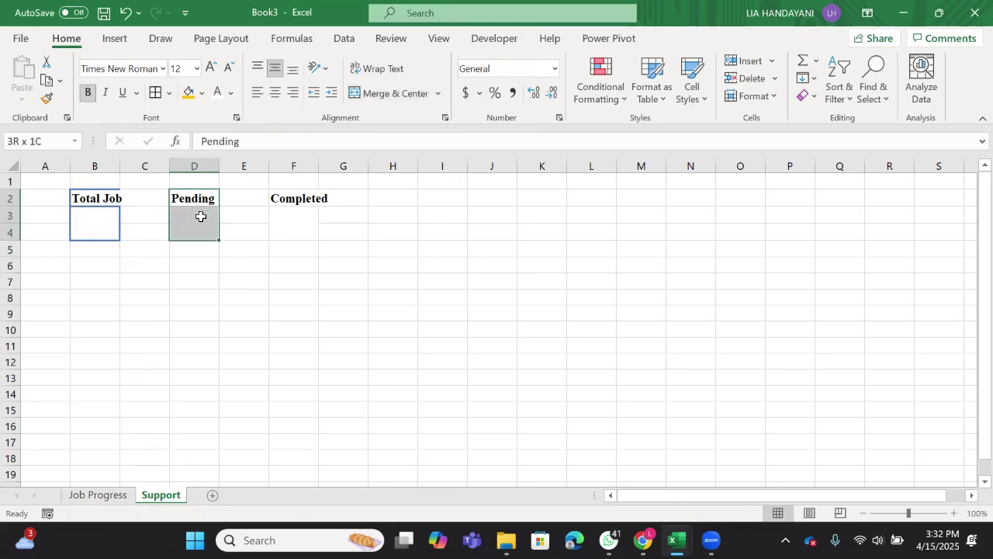
left_click(169, 93)
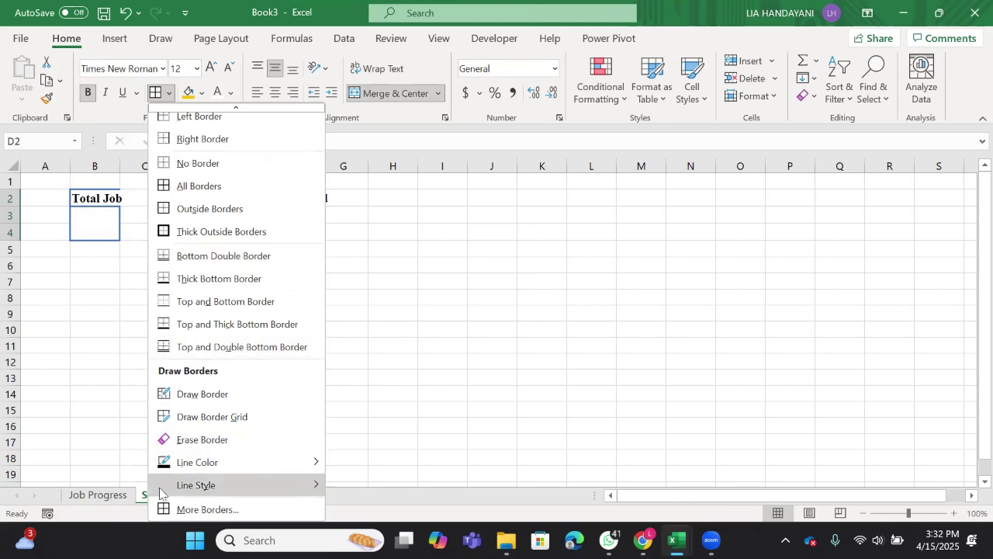
left_click(198, 509)
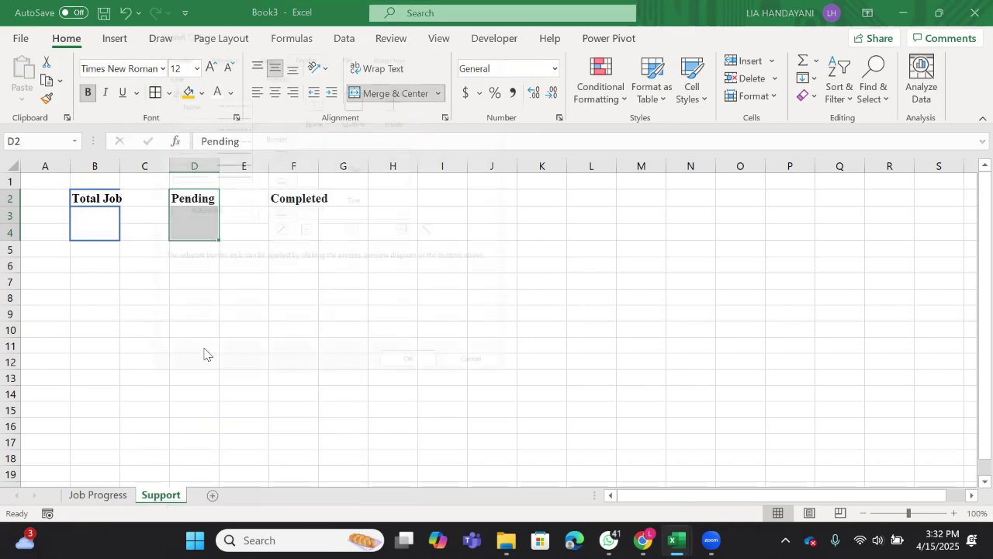
left_click(223, 160)
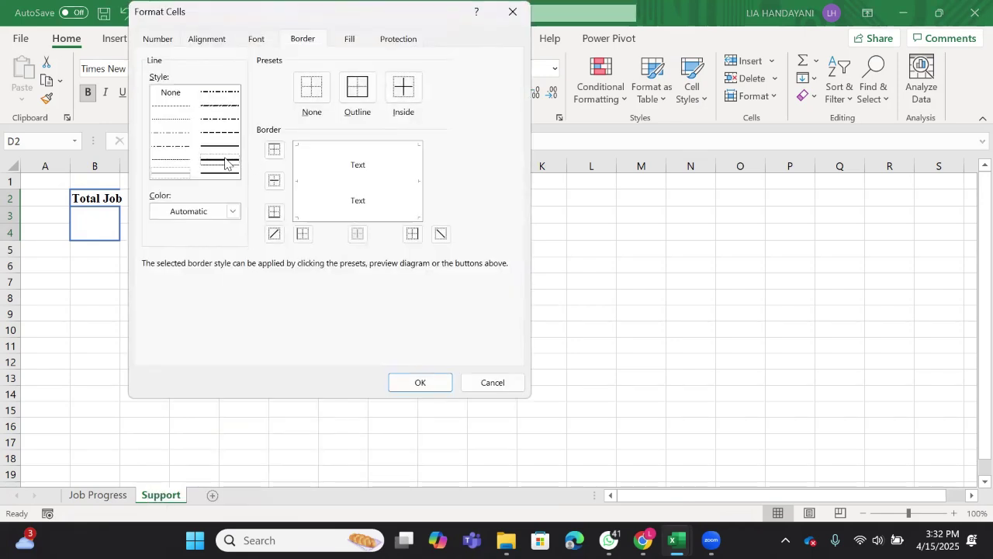
left_click(233, 211)
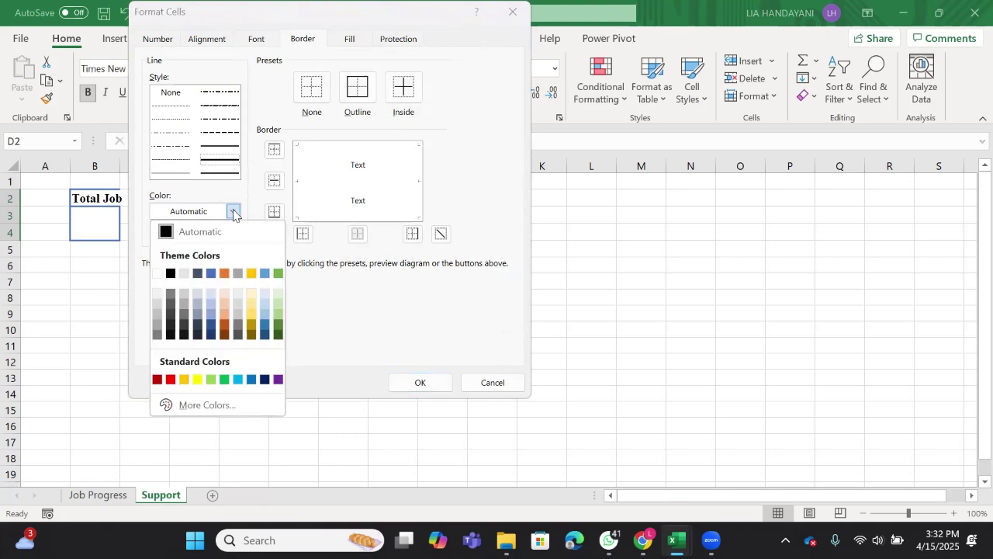
left_click(224, 274)
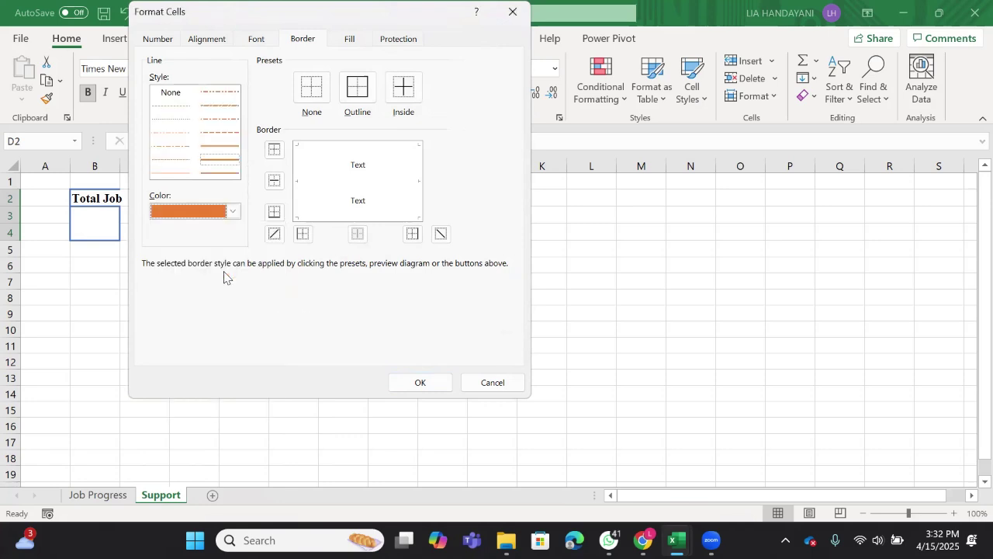
left_click(357, 90)
left_click(403, 90)
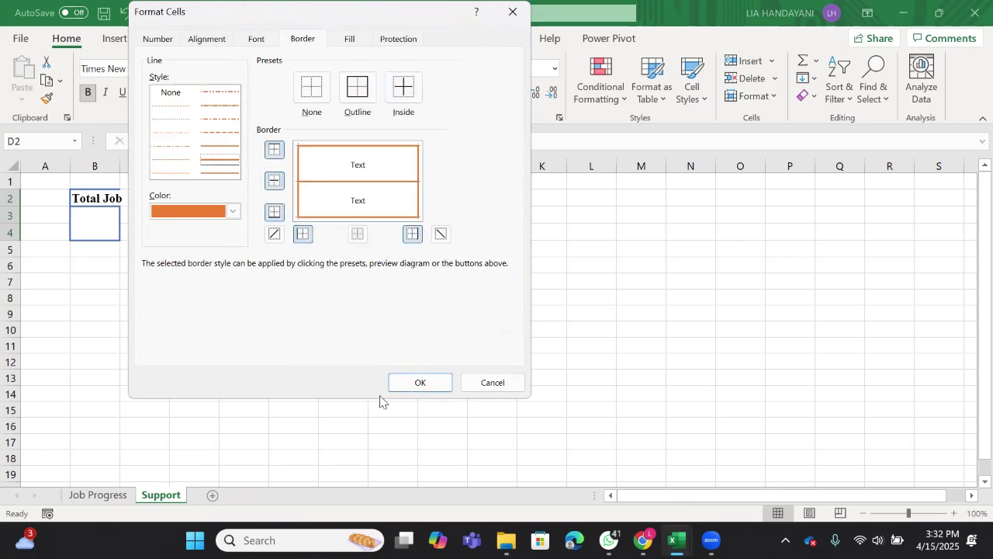
left_click(419, 383)
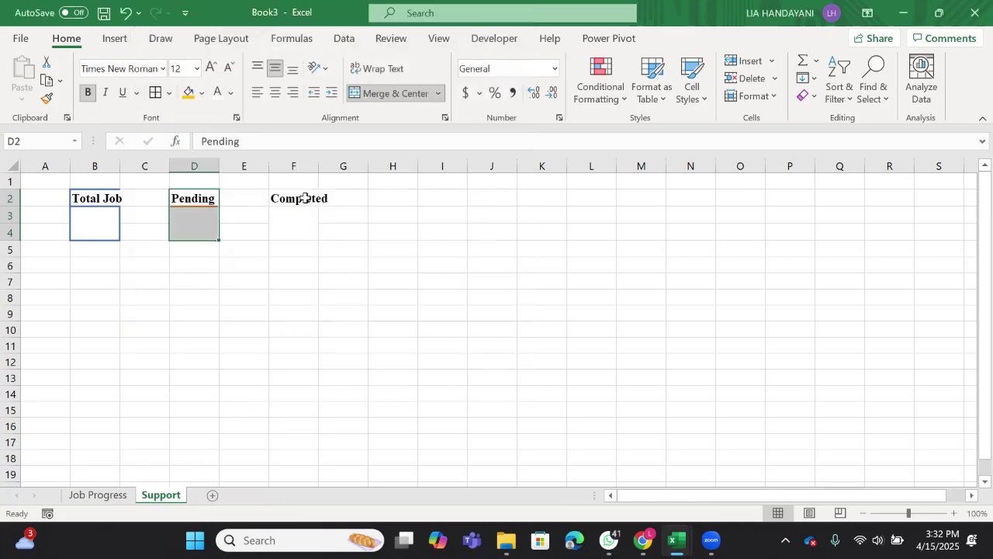
Step: Apply thick green outline and inside borders to the Completed card in F2:F4
left_click_drag(304, 198, 301, 224)
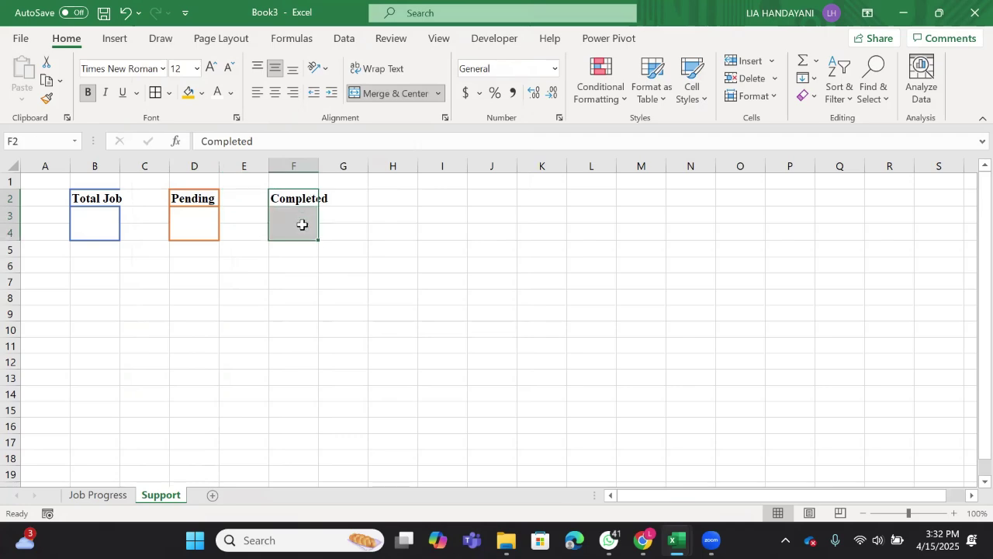
left_click(169, 92)
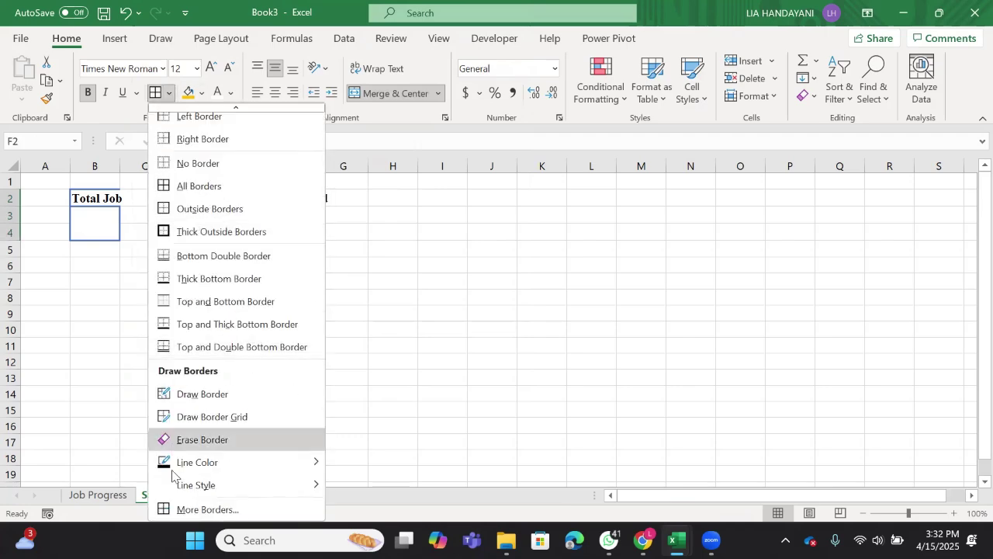
left_click(183, 509)
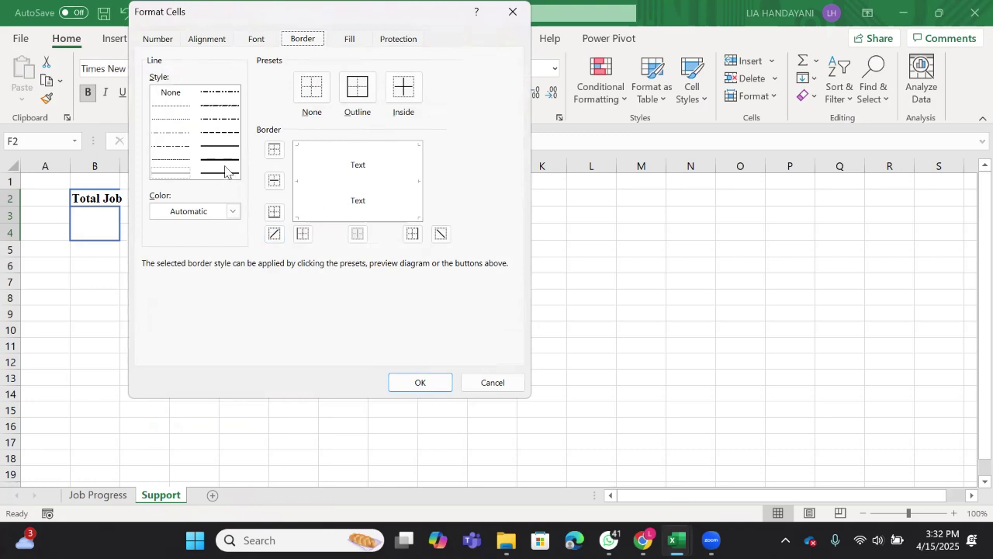
left_click(225, 170)
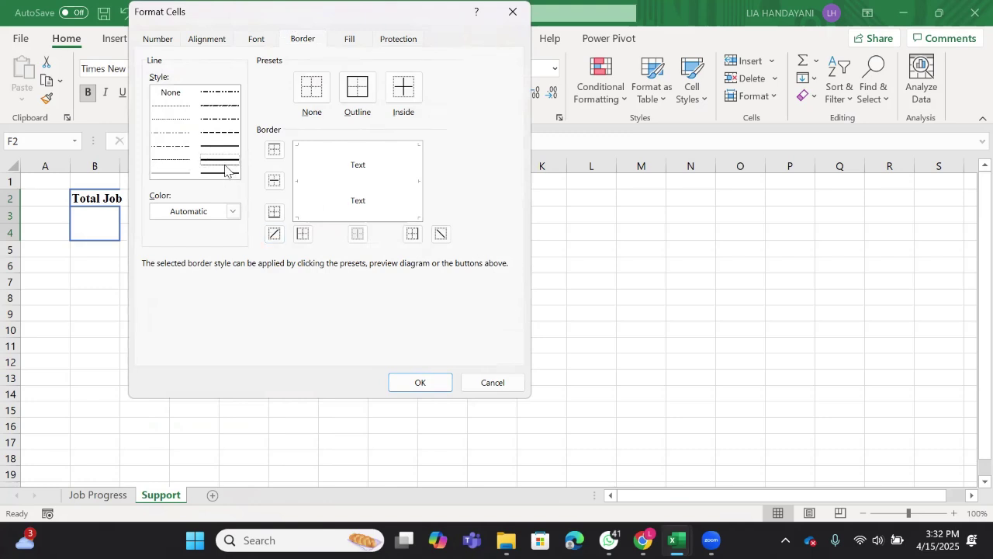
left_click(232, 211)
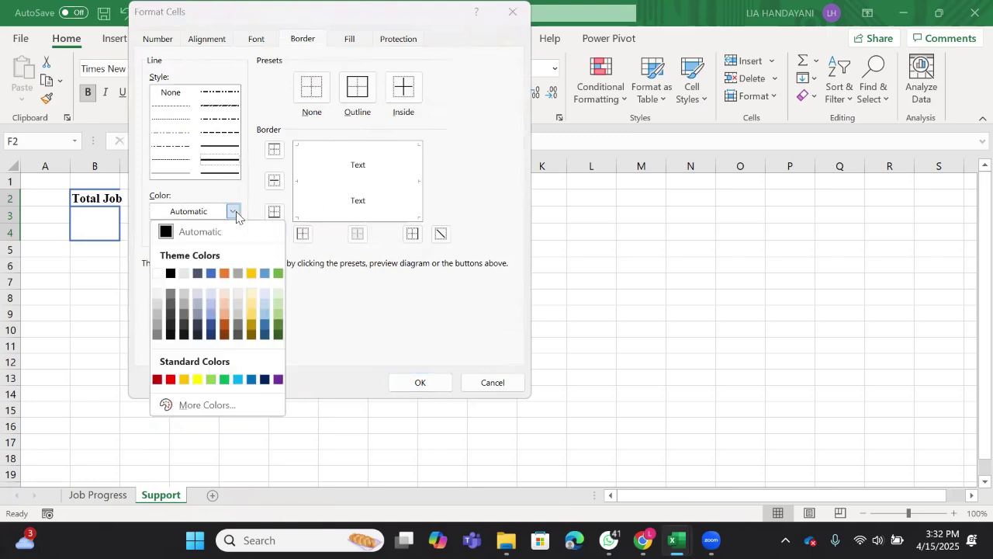
left_click(277, 273)
left_click(357, 89)
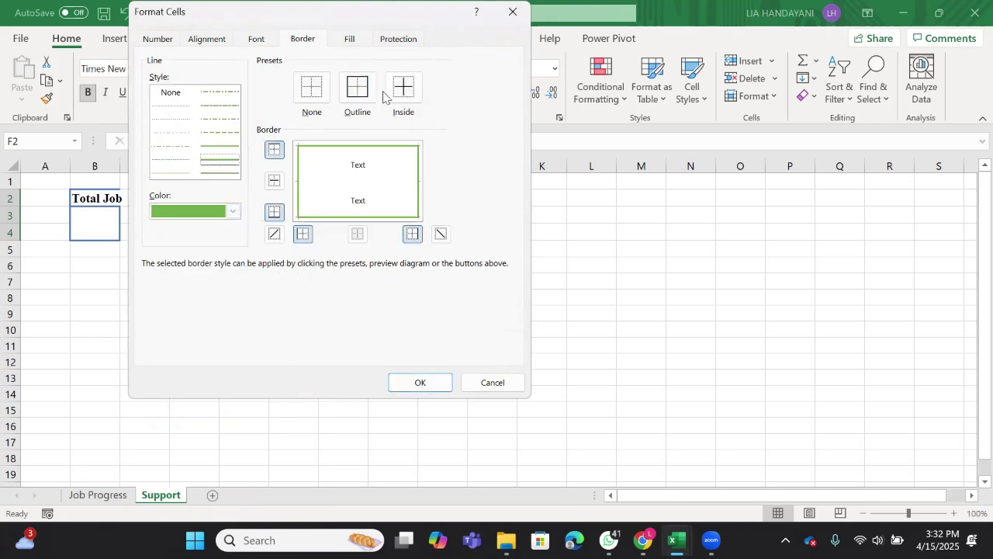
left_click(405, 92)
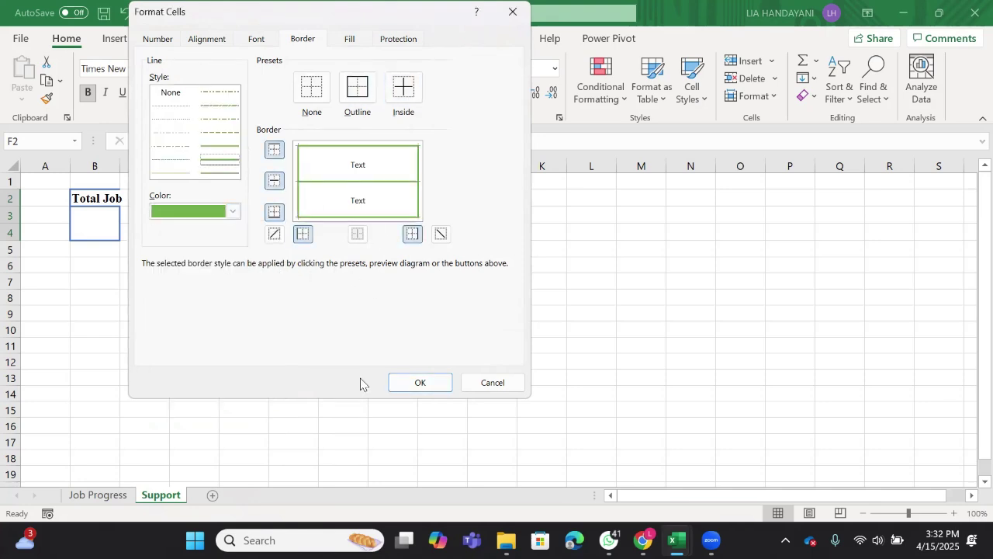
left_click(418, 382)
Step: Widen column B to fit the Total Job heading and fill cell B2 with the blue theme color
left_click_drag(141, 257, 123, 172)
left_click(110, 200)
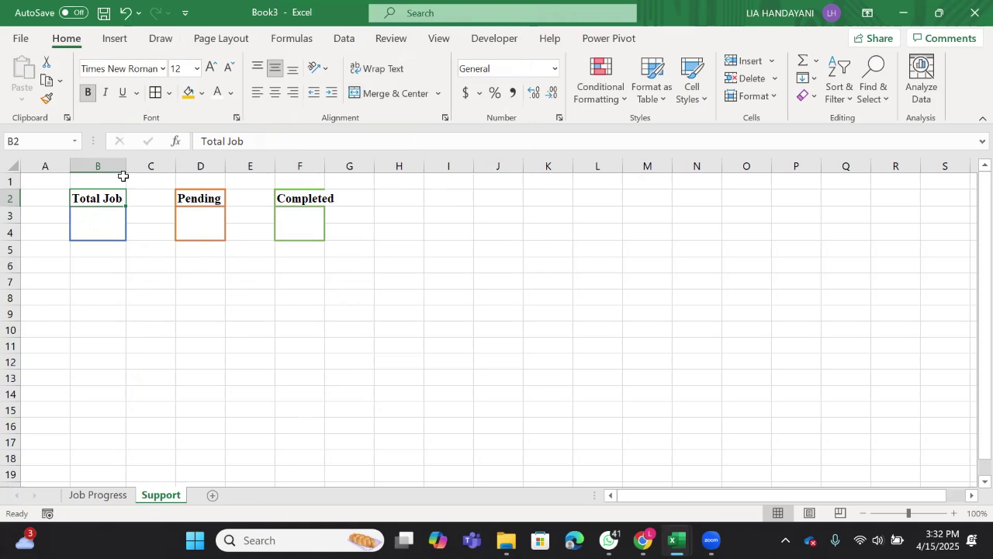
left_click(202, 93)
left_click(238, 134)
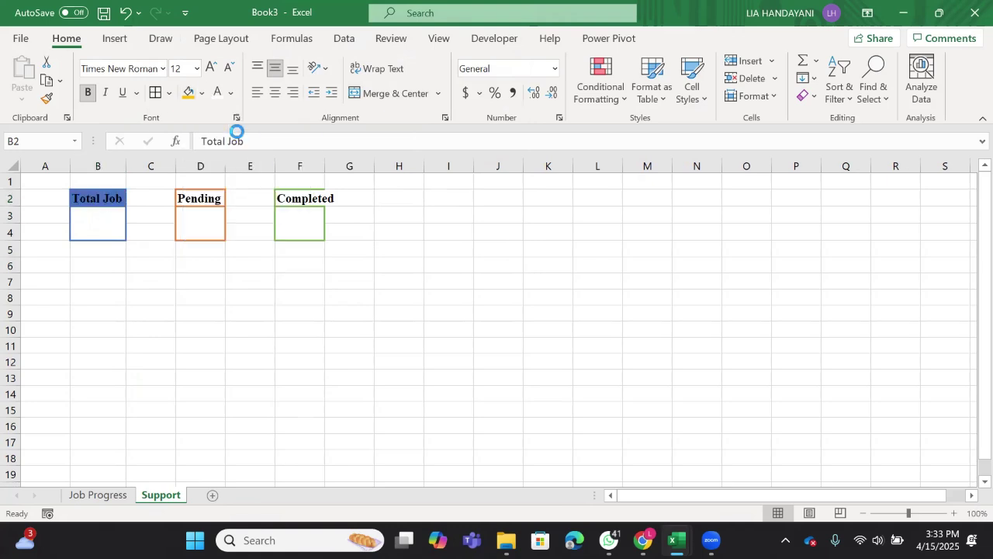
Step: Fill the merged value cell B3:B4 under Total Job with the lightest blue tint
left_click(108, 224)
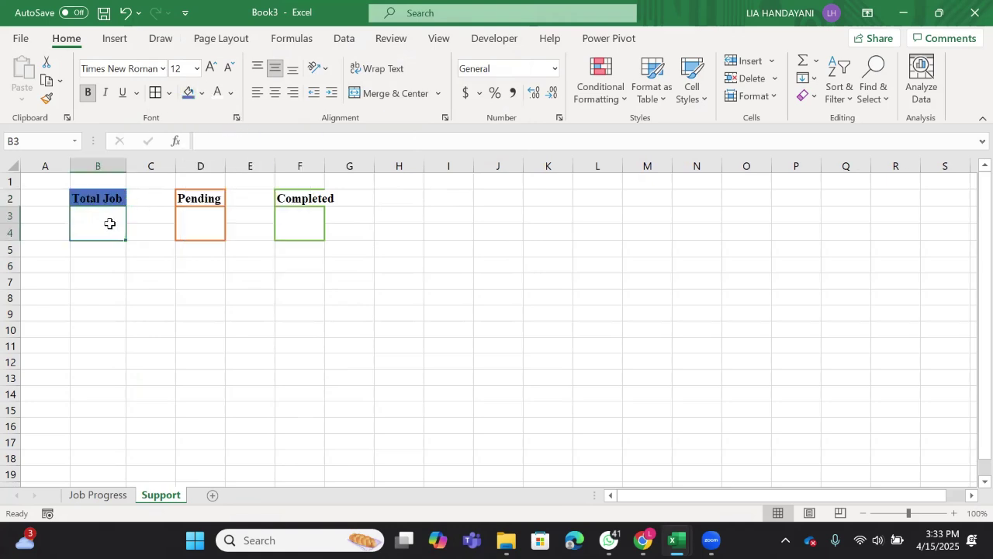
left_click(202, 92)
left_click(240, 151)
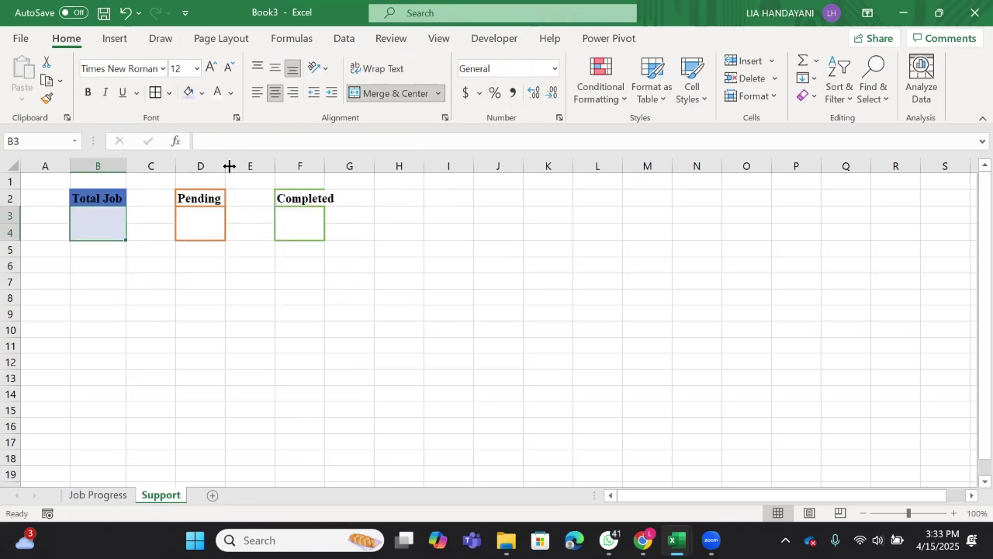
Step: Fill the Pending heading cell D2 with the orange theme color
left_click(217, 196)
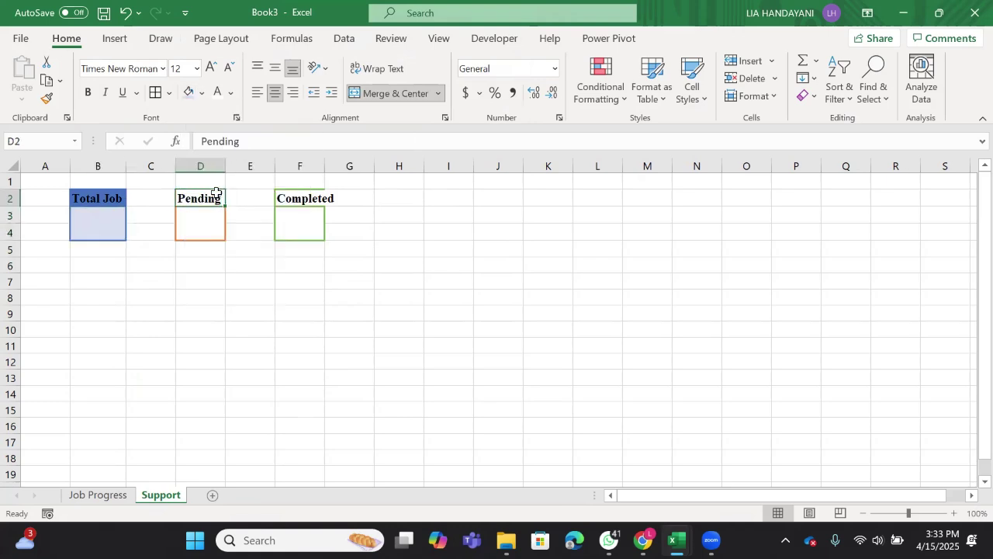
left_click(202, 92)
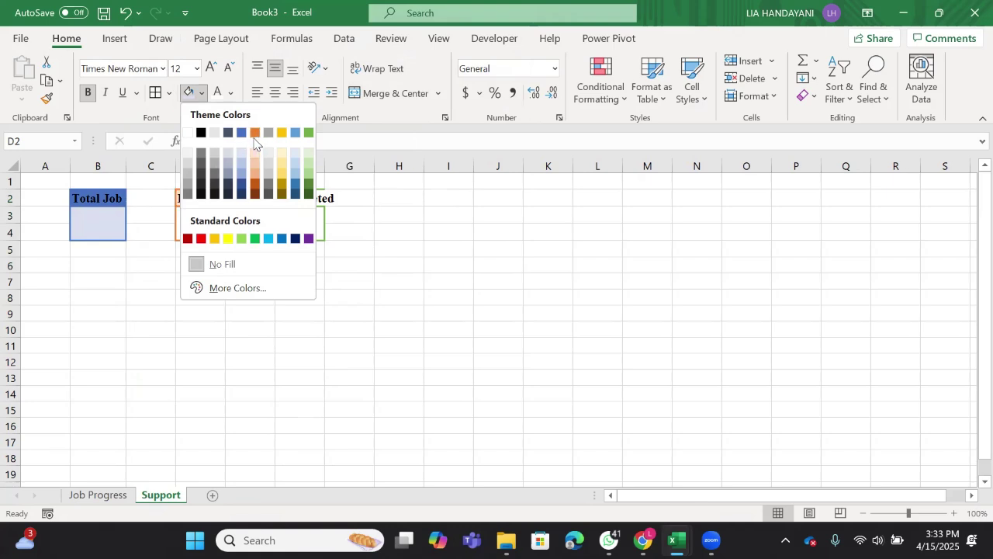
left_click(254, 133)
left_click(203, 93)
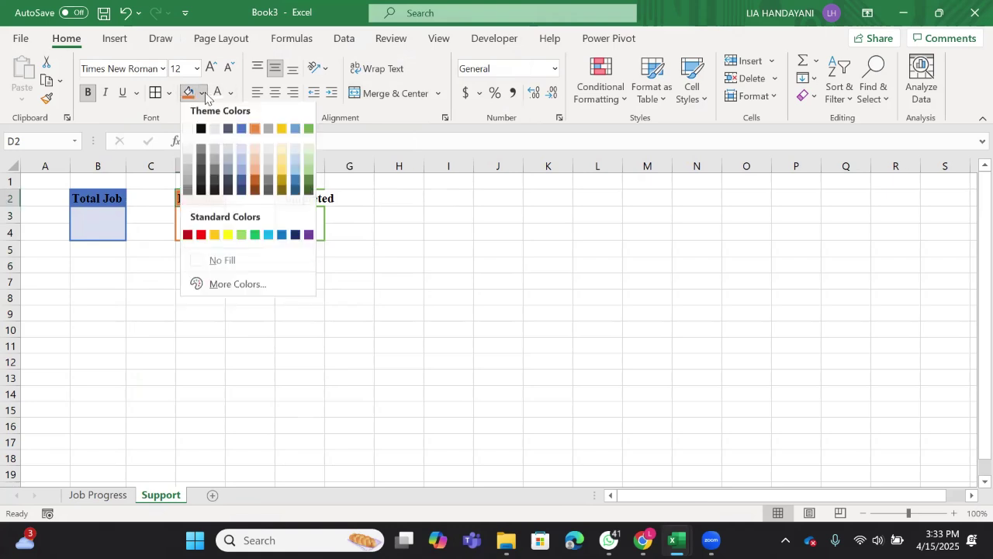
left_click(254, 151)
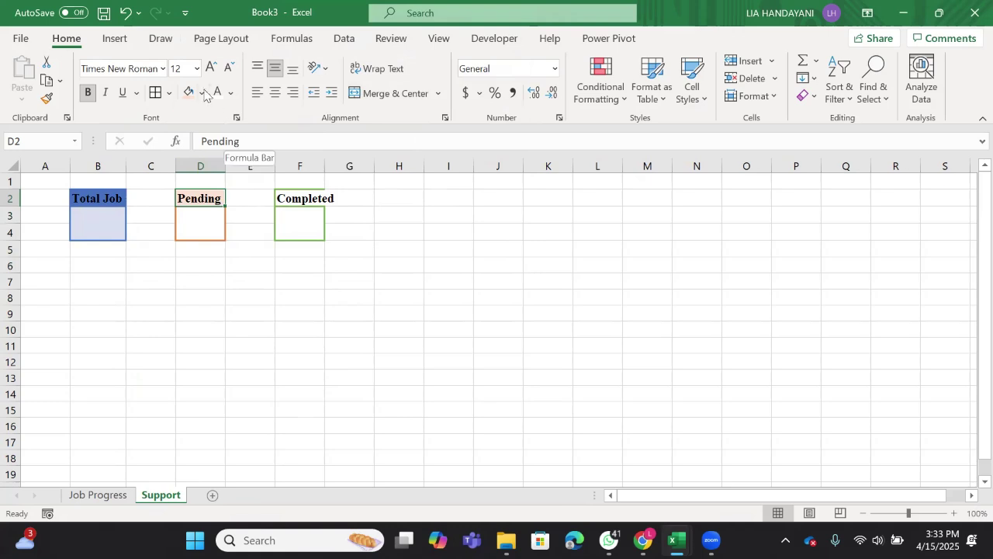
left_click(202, 93)
left_click(255, 132)
left_click(256, 133)
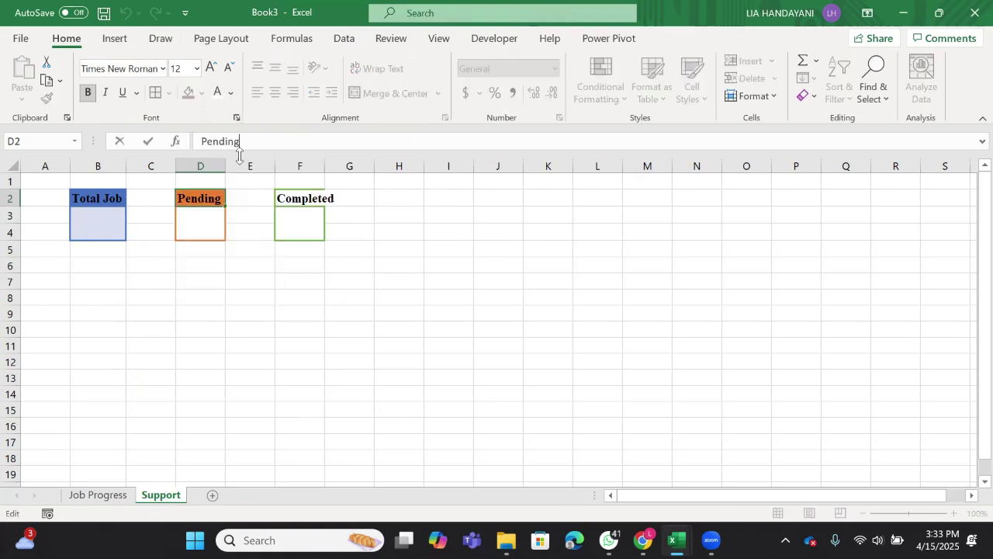
Step: Fill the merged value cell D3:D4 under Pending with the lightest orange tint
left_click(215, 215)
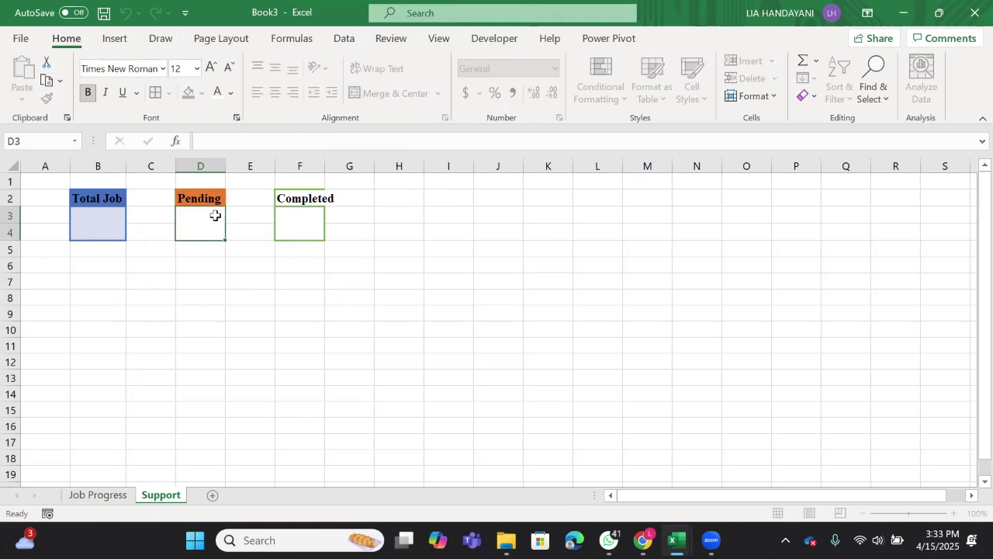
left_click(202, 93)
left_click(254, 148)
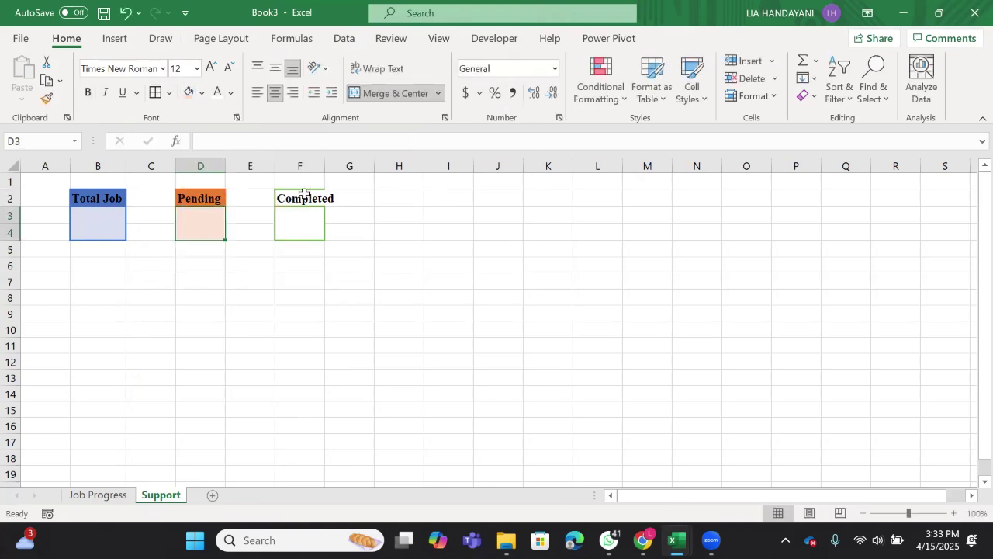
Step: Fill the Completed heading cell F2 with the green theme color and its merged value cell F3:F4 with the lightest green tint
left_click(303, 196)
left_click(203, 94)
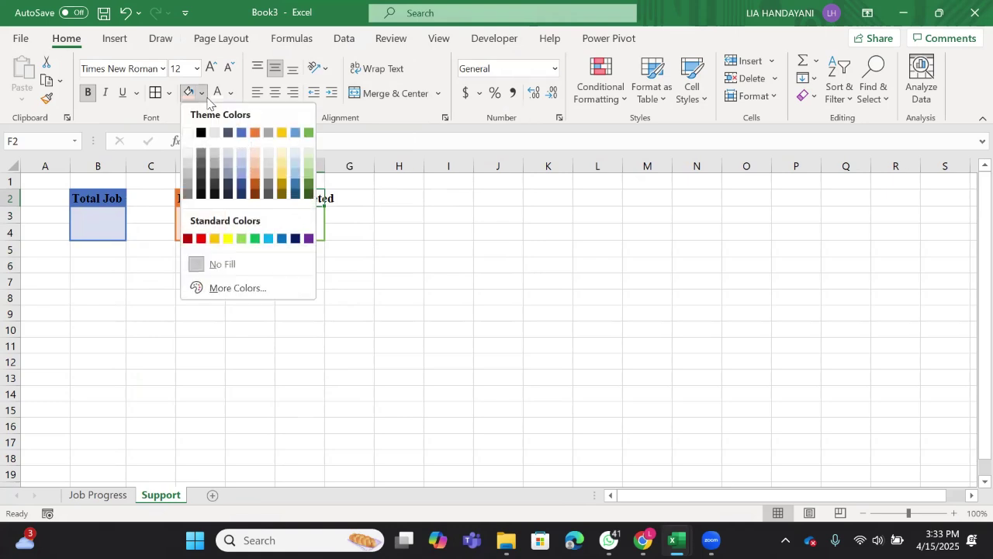
left_click(307, 133)
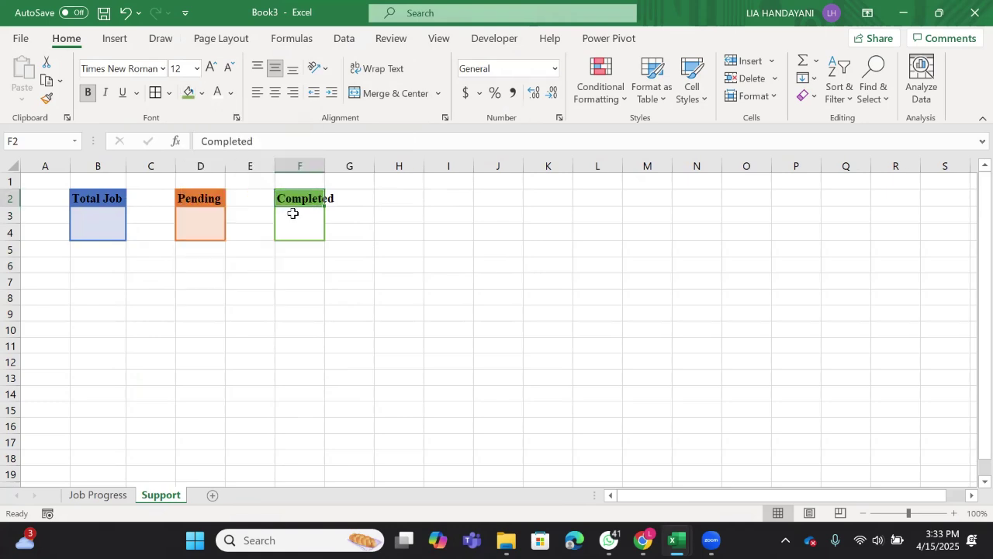
left_click(297, 213)
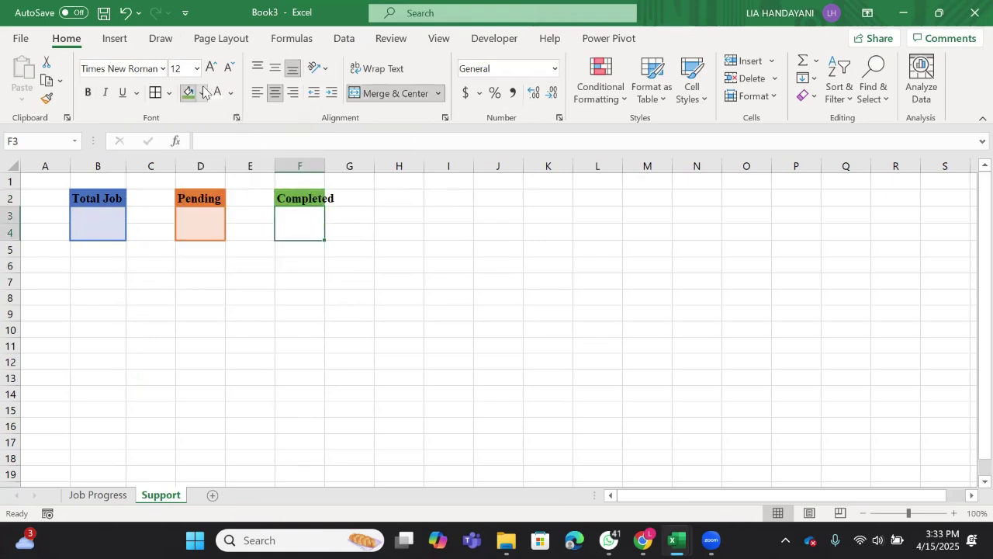
left_click(201, 93)
left_click(310, 153)
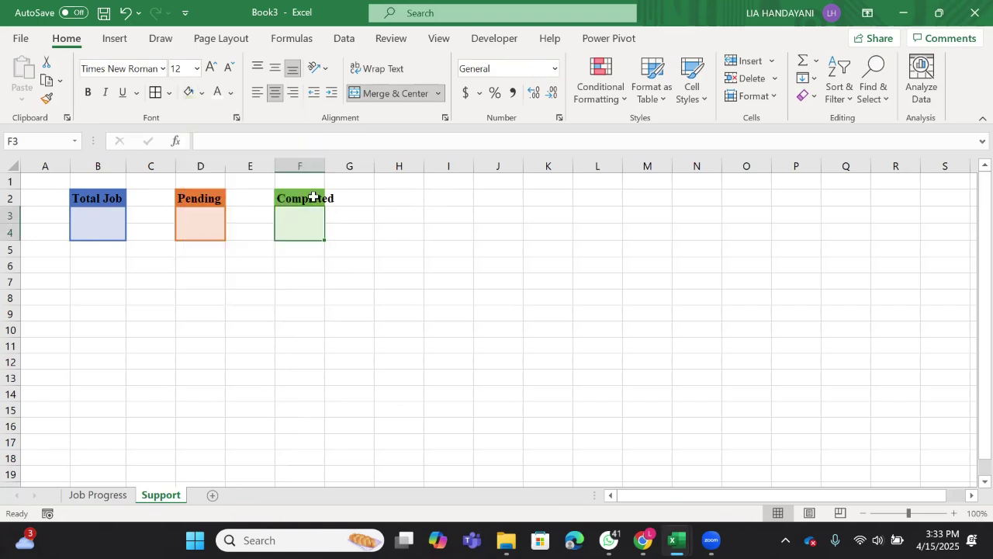
left_click(160, 247)
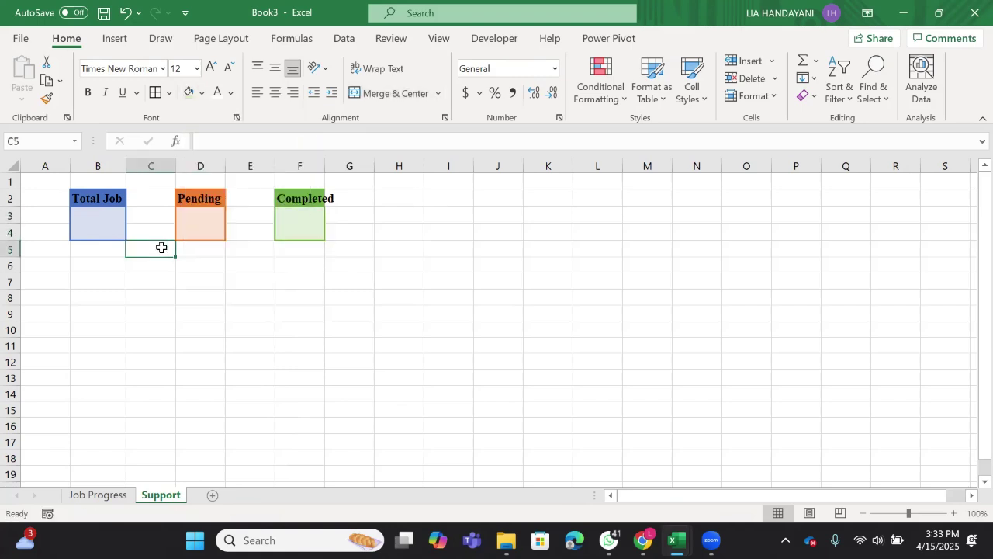
Step: Widen columns B through F to one equal width that fits the Completed heading
left_click(100, 166)
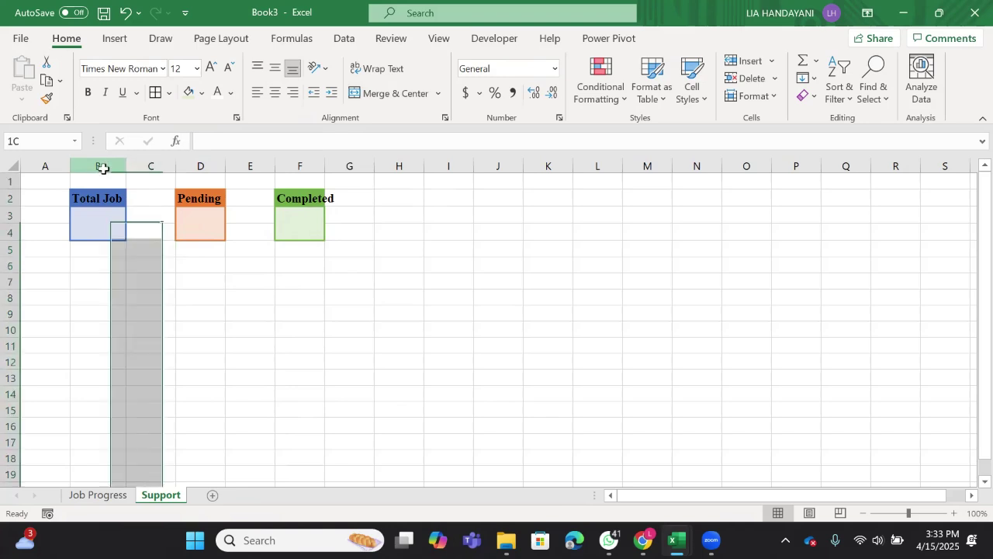
left_click_drag(182, 166, 346, 166)
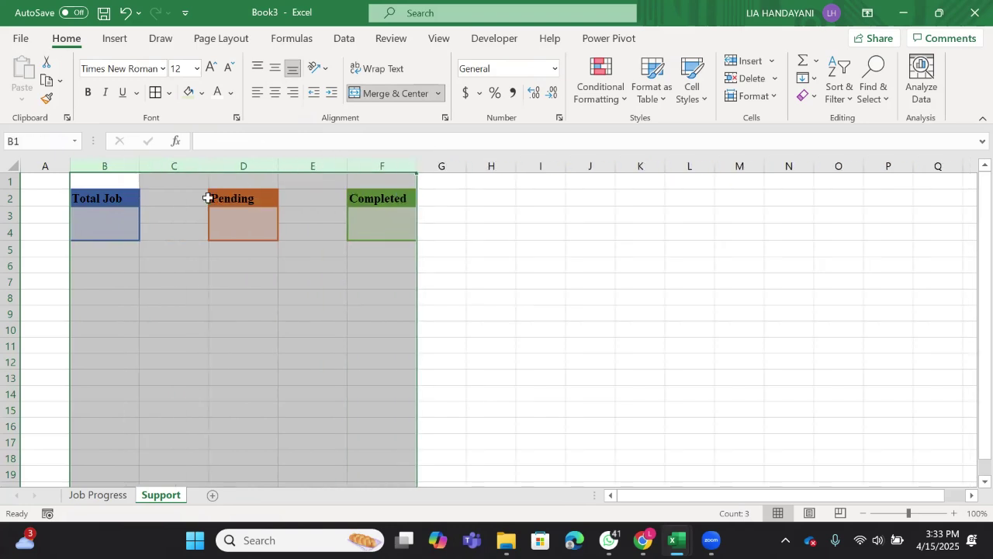
left_click(179, 208)
Step: Center the Total Job, Pending and Completed headings horizontally in B2:F2
left_click_drag(100, 199, 355, 201)
left_click(275, 91)
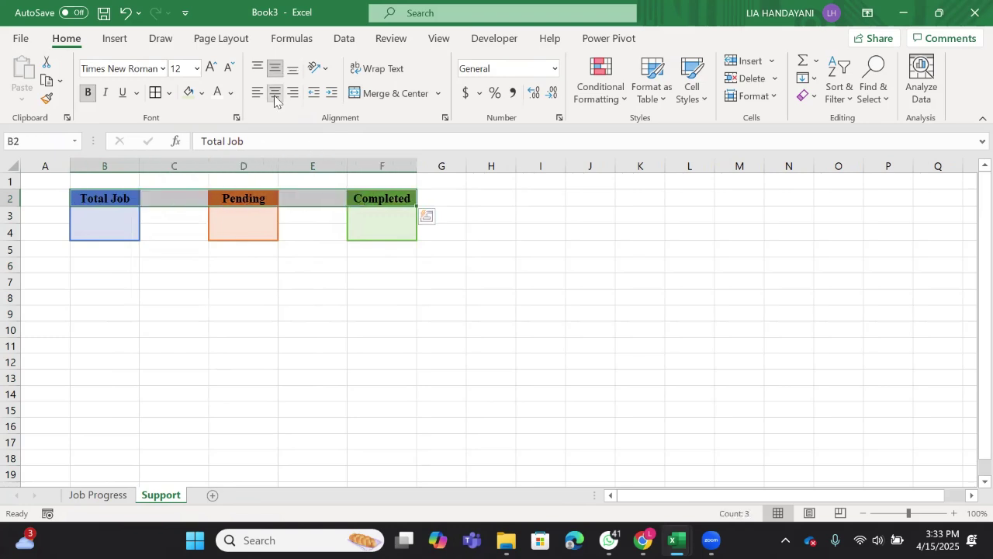
left_click(193, 365)
Step: Enter =COUNTA('Job Progress'!D9:D15) in the merged value cell under Total Job on the Support sheet
left_click(98, 494)
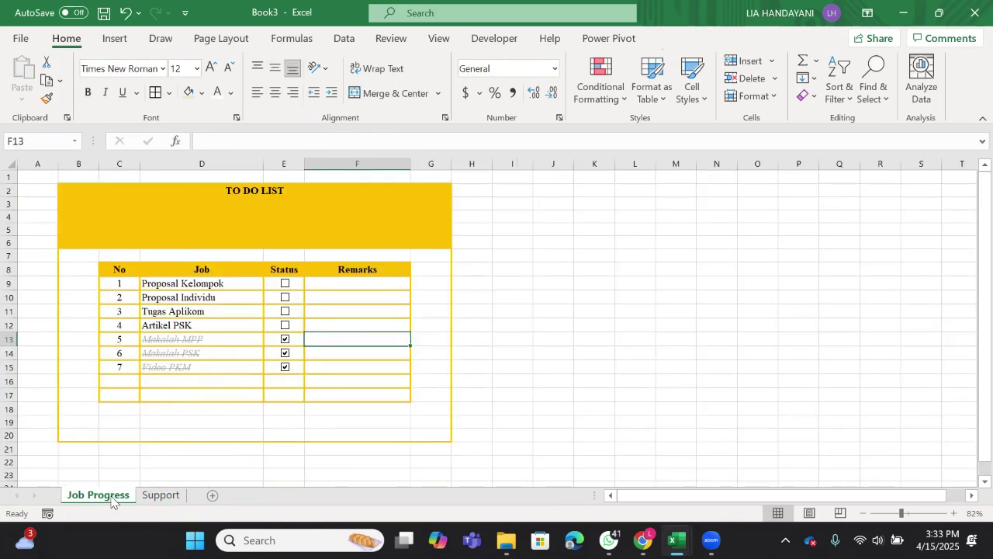
left_click(144, 497)
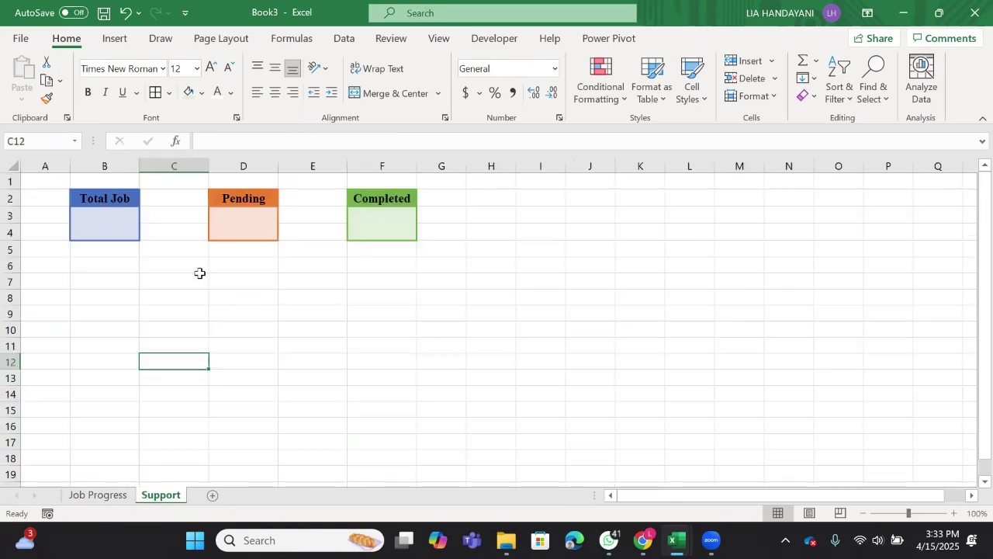
left_click(106, 228)
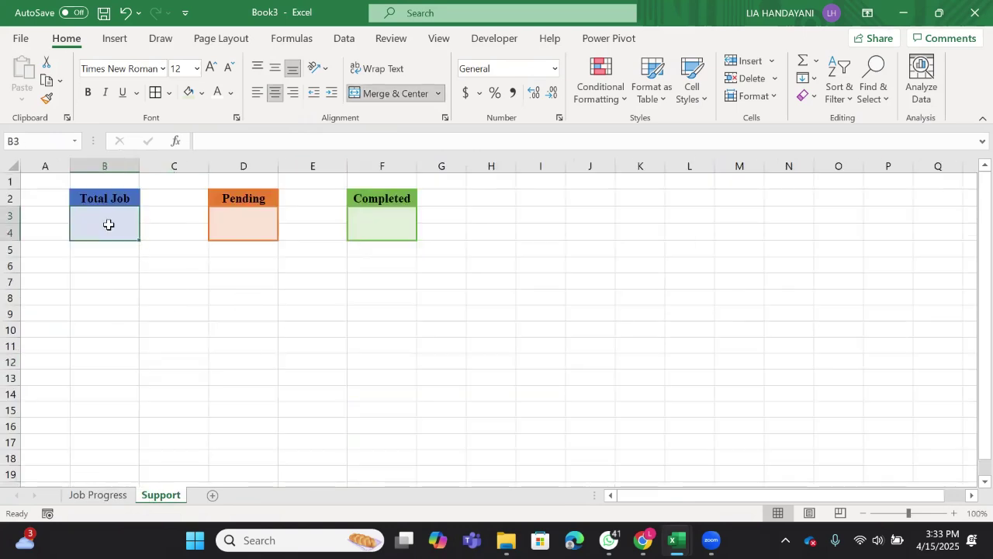
type("=")
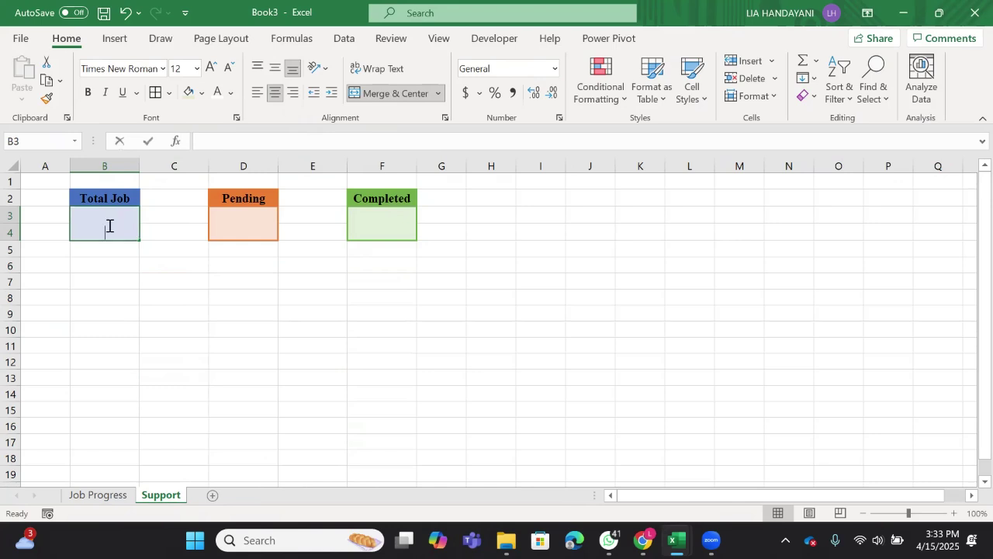
type("cou")
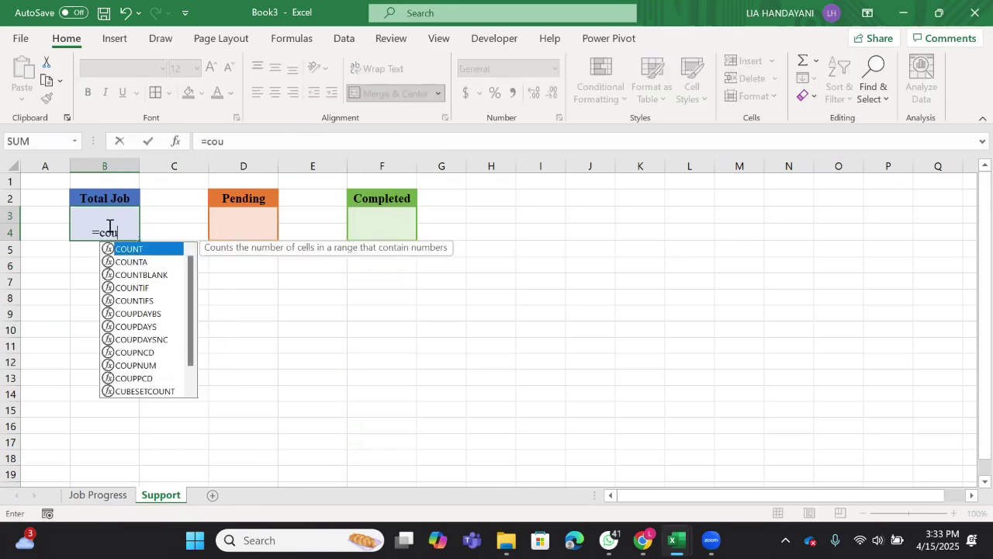
double_click(124, 262)
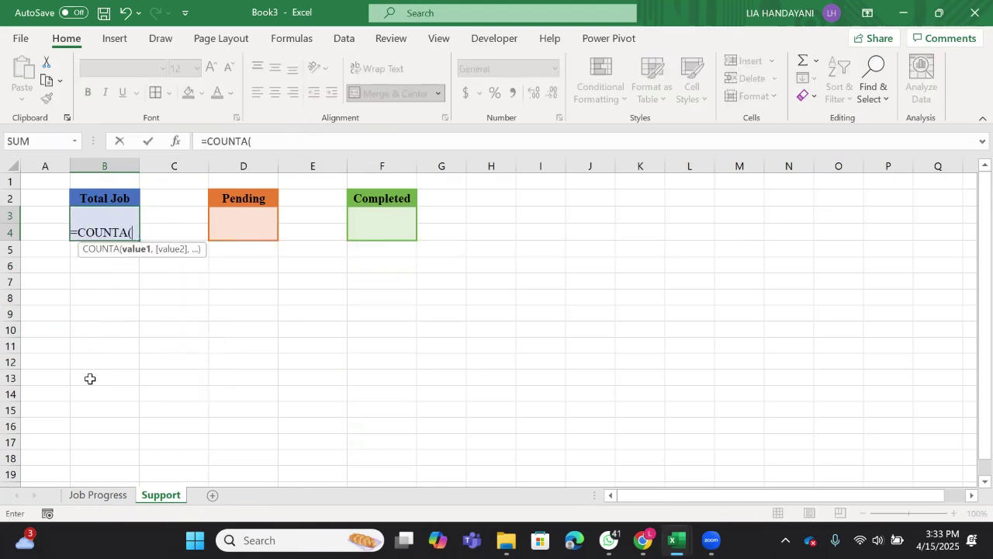
left_click(97, 497)
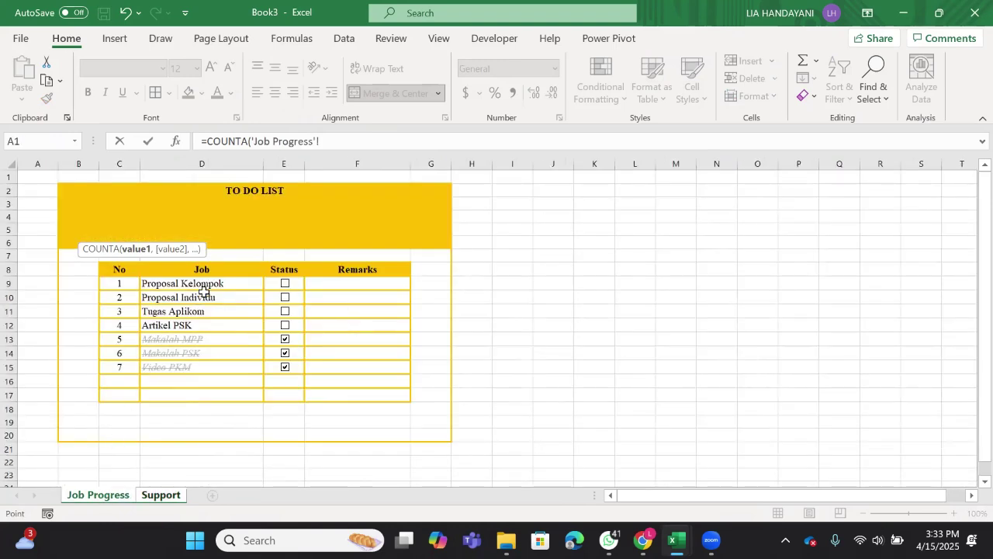
left_click_drag(214, 284, 209, 371)
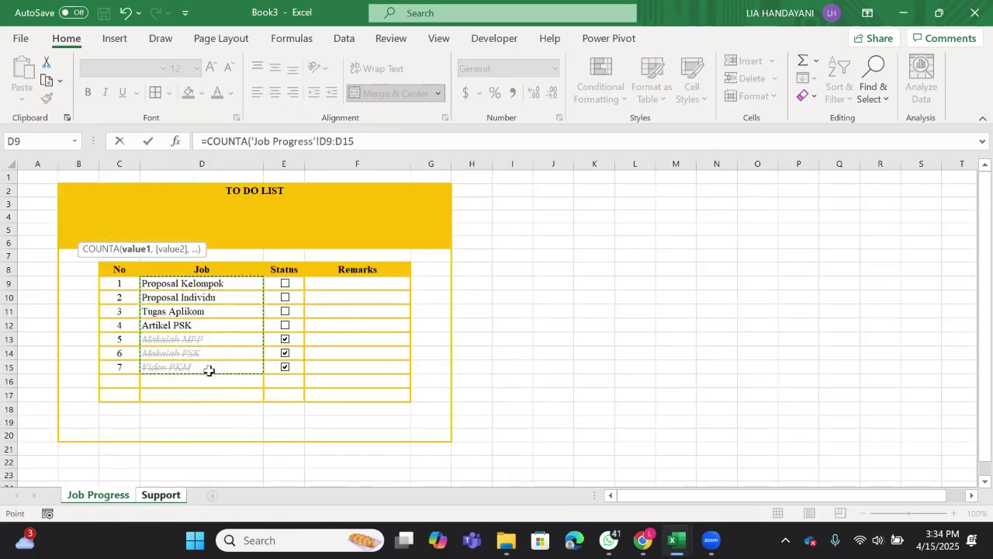
key("Return")
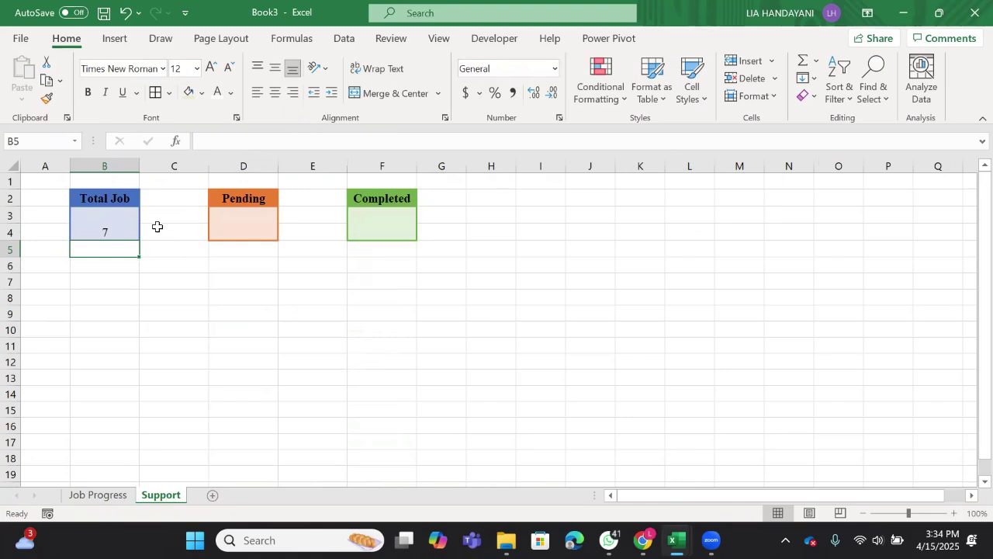
Step: Enter =COUNTIF('Job Progress'!E9:E15,FALSE) in the merged value cell under Pending to count unchecked jobs
left_click(229, 239)
type("=")
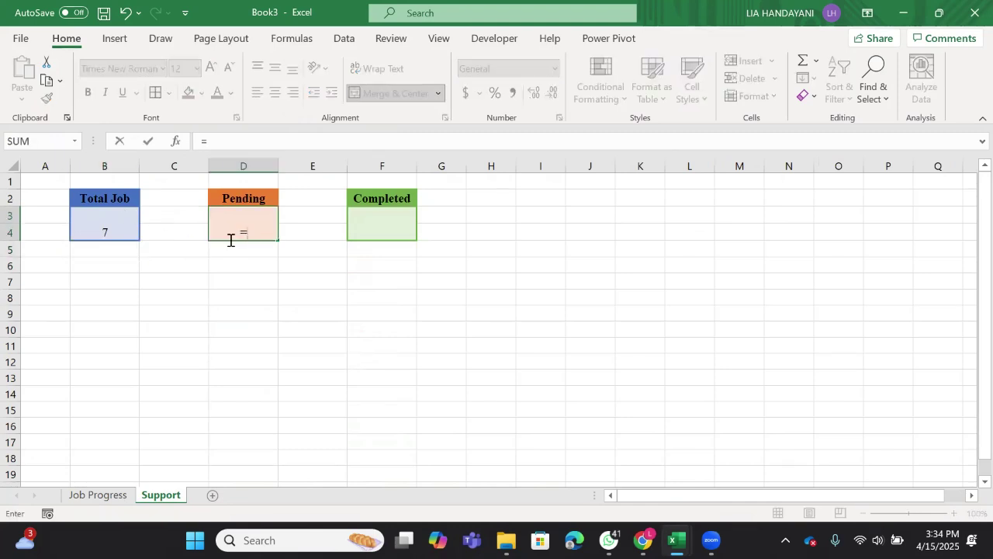
type("cou")
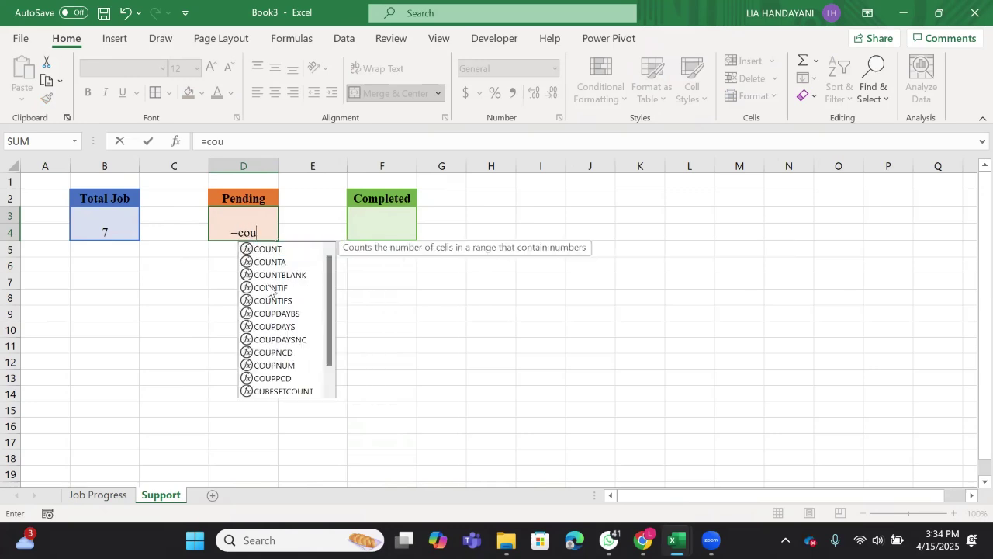
double_click(267, 288)
left_click(98, 495)
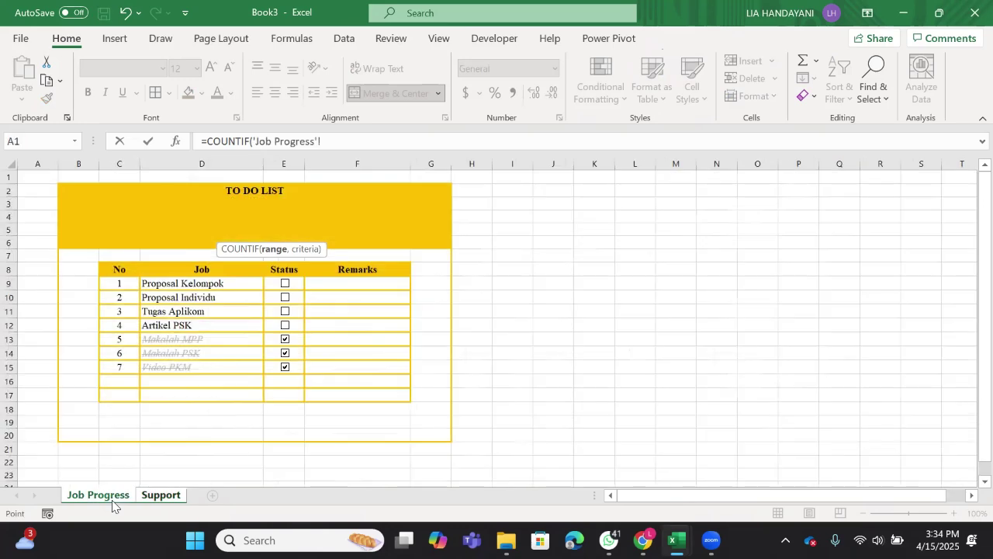
left_click_drag(293, 284, 287, 370)
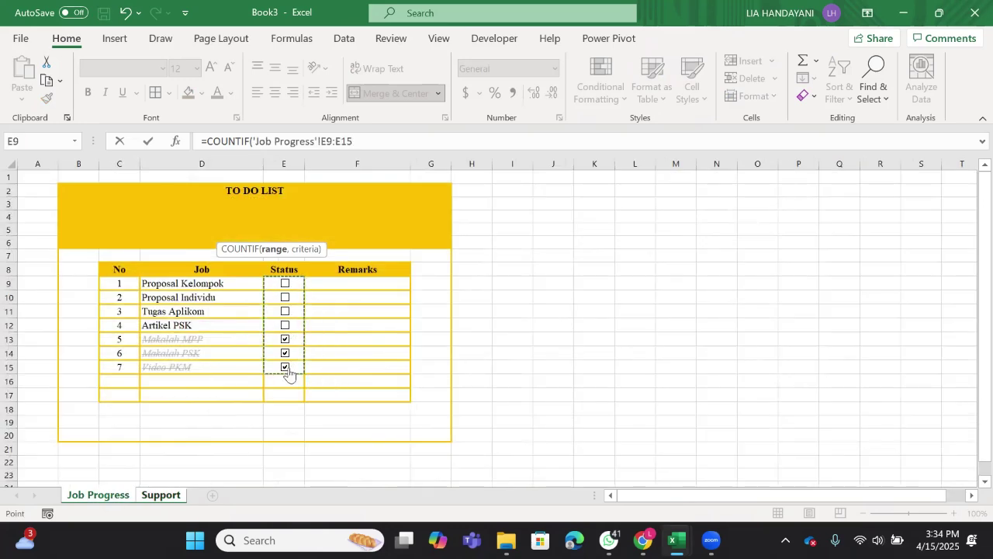
type(",")
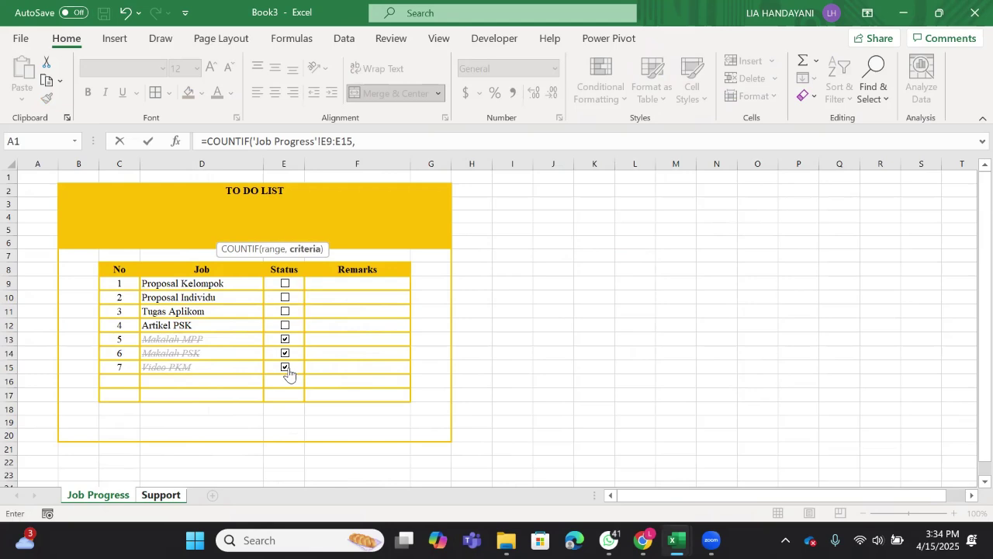
type("fals")
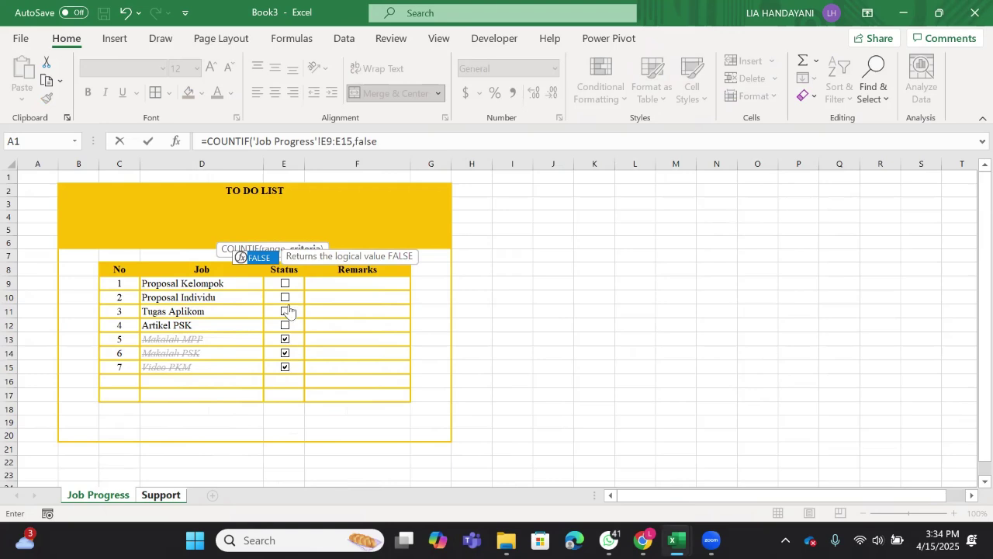
type("e")
double_click(260, 257)
key("Return")
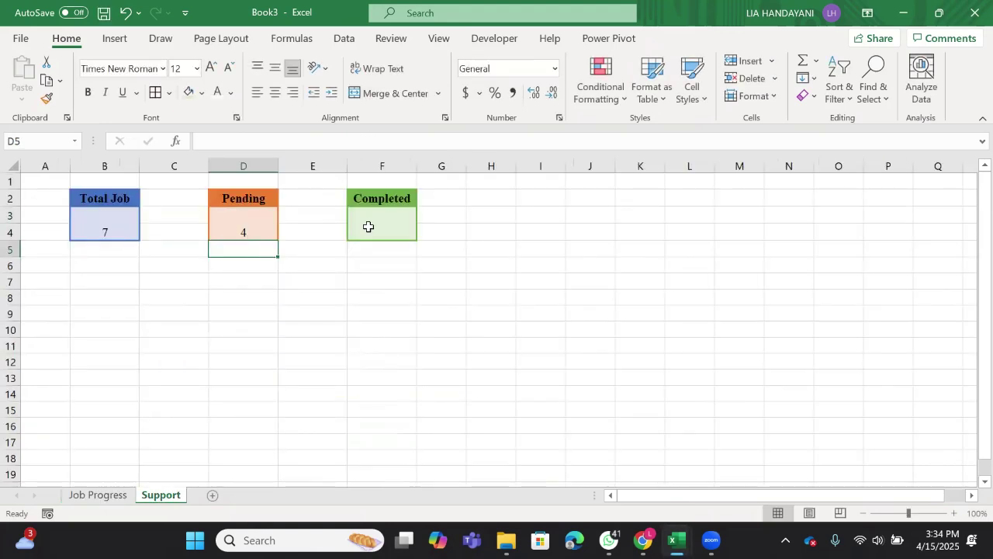
type("=cou")
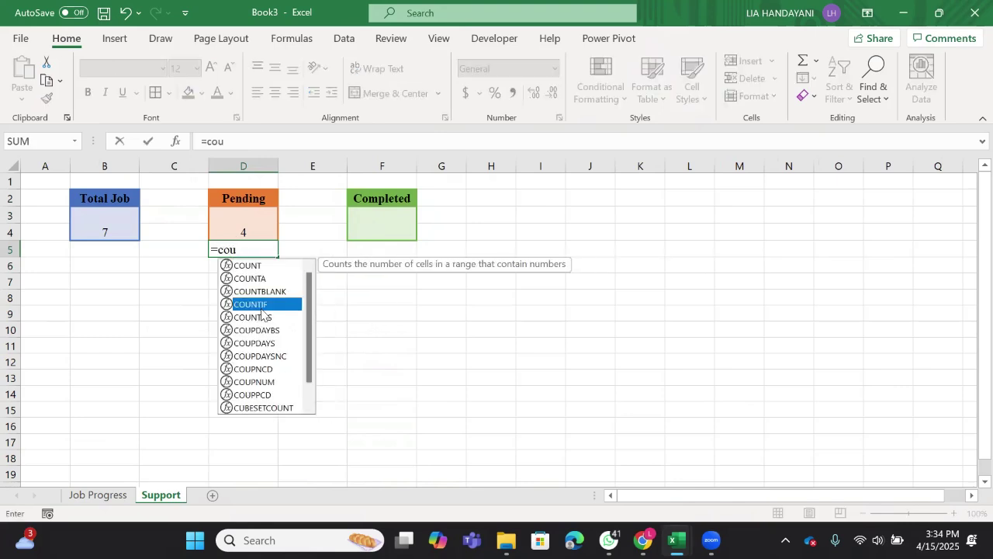
double_click(260, 305)
left_click(104, 496)
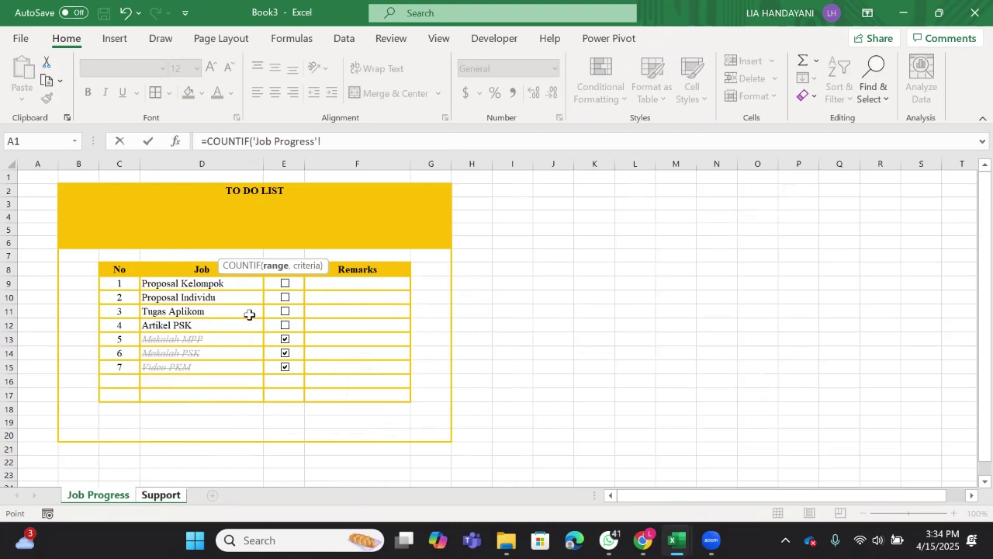
left_click_drag(289, 281, 283, 367)
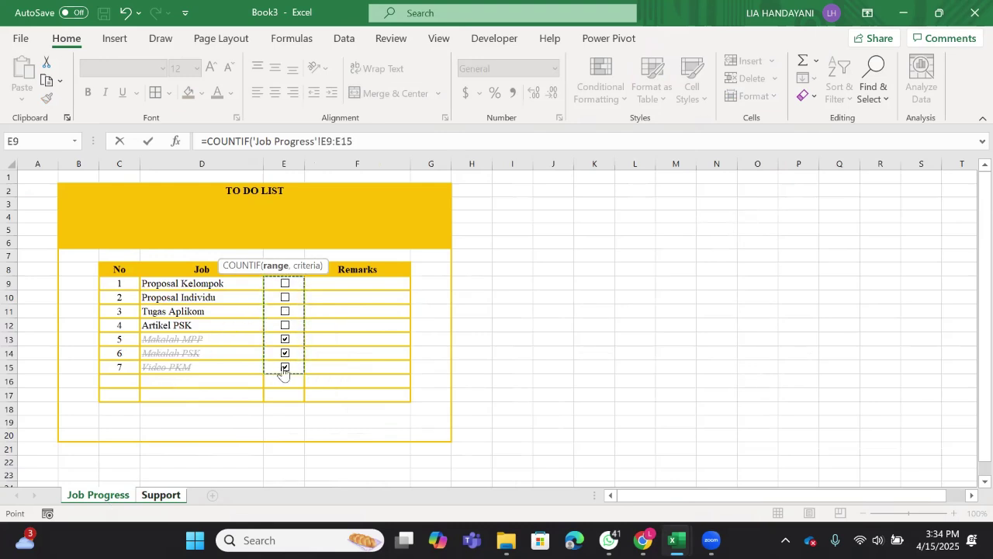
type(",")
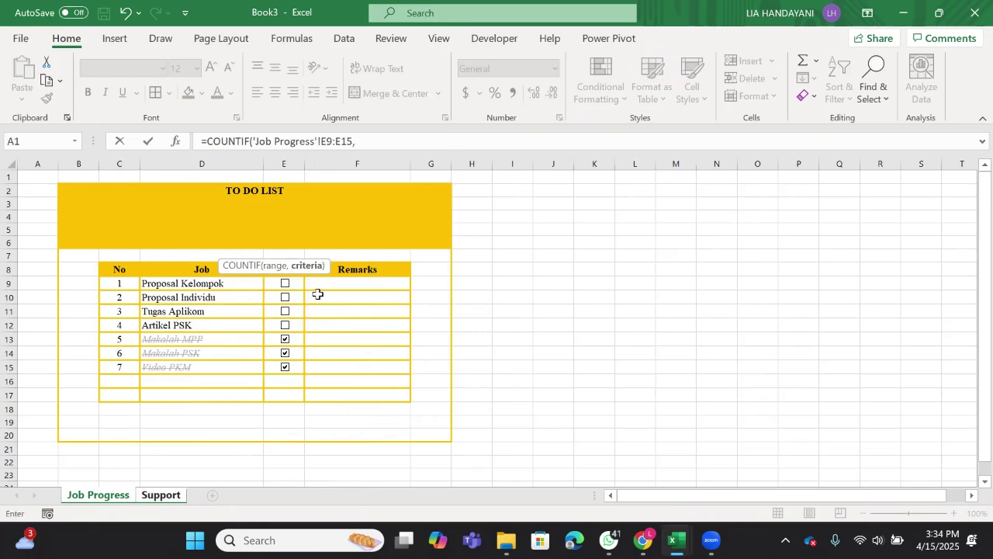
type("true")
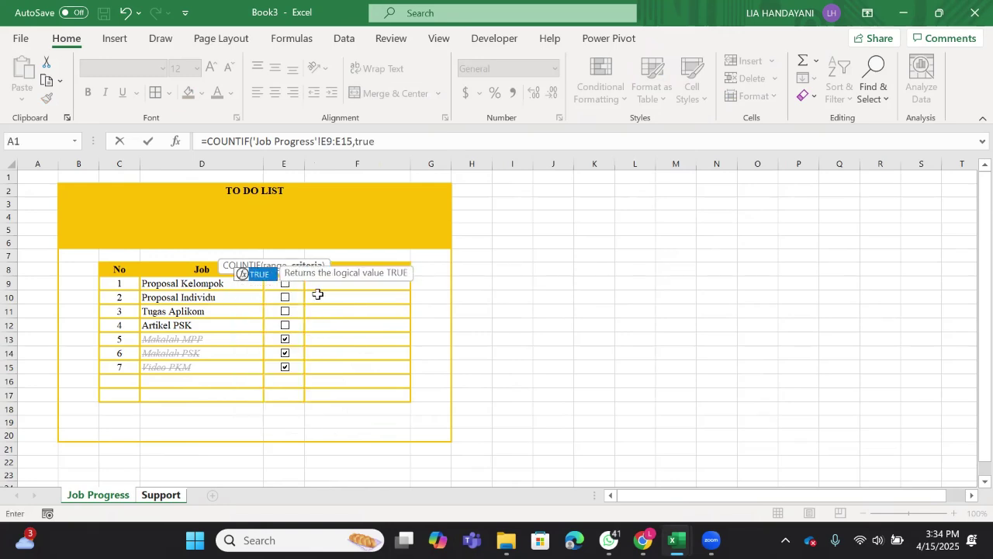
double_click(263, 275)
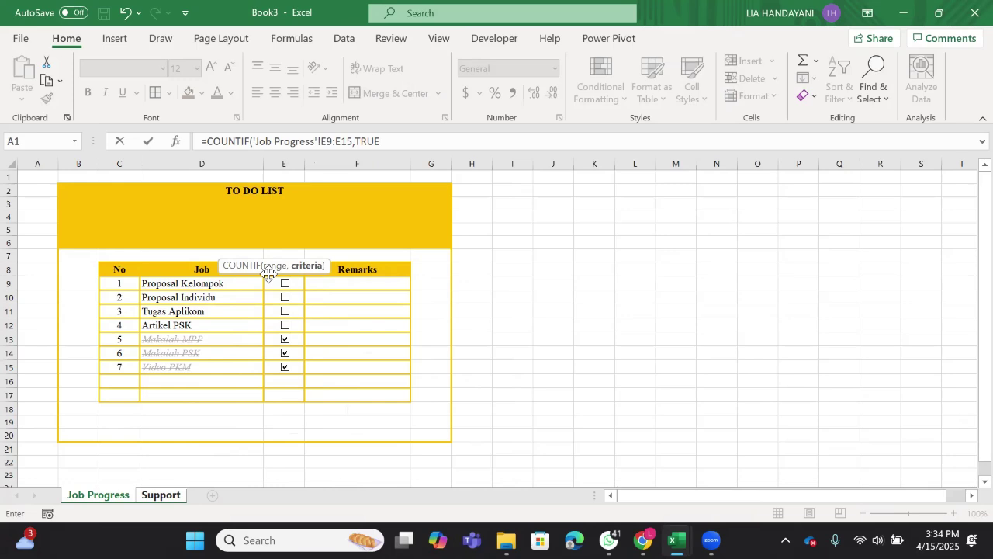
key("Return")
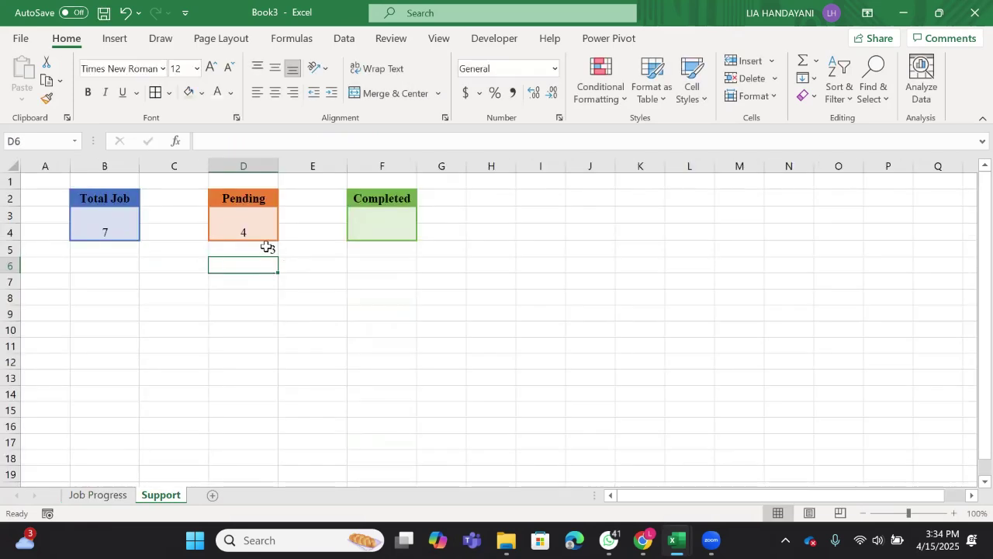
left_click(264, 248)
key("BackSpace")
Step: Enter =COUNTIF('Job Progress'!E9:E15,TRUE) in the merged value cell under Completed to count checked jobs
left_click(380, 229)
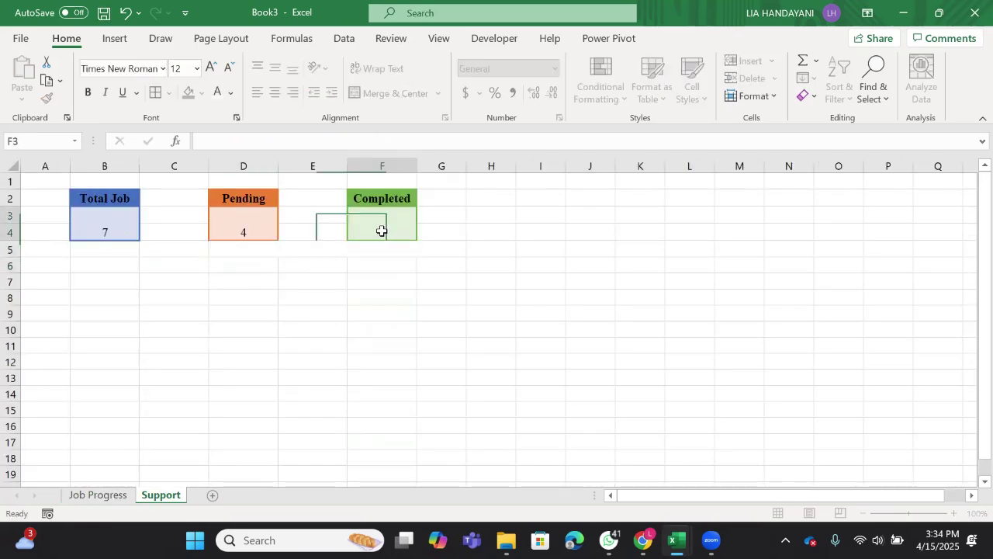
type("=coun")
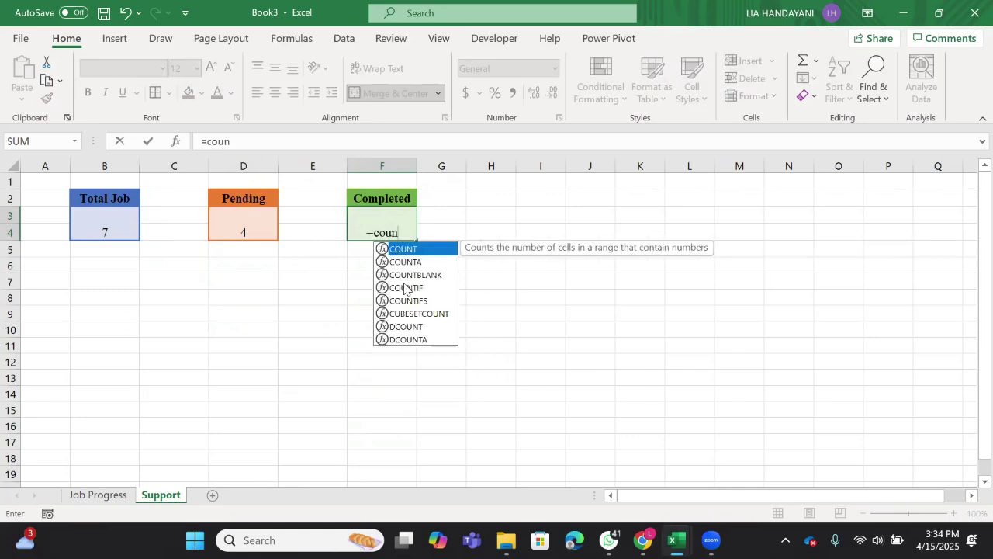
double_click(405, 289)
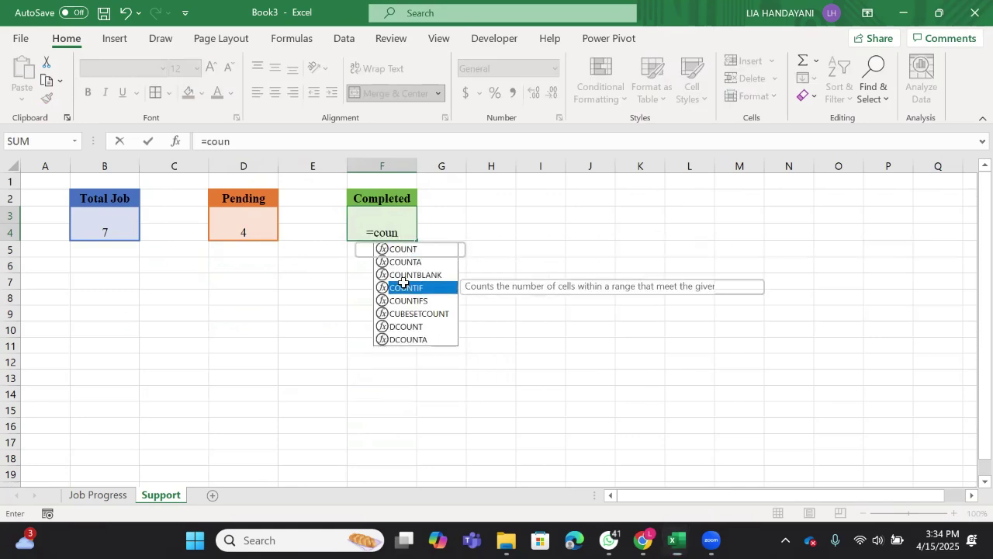
left_click(92, 495)
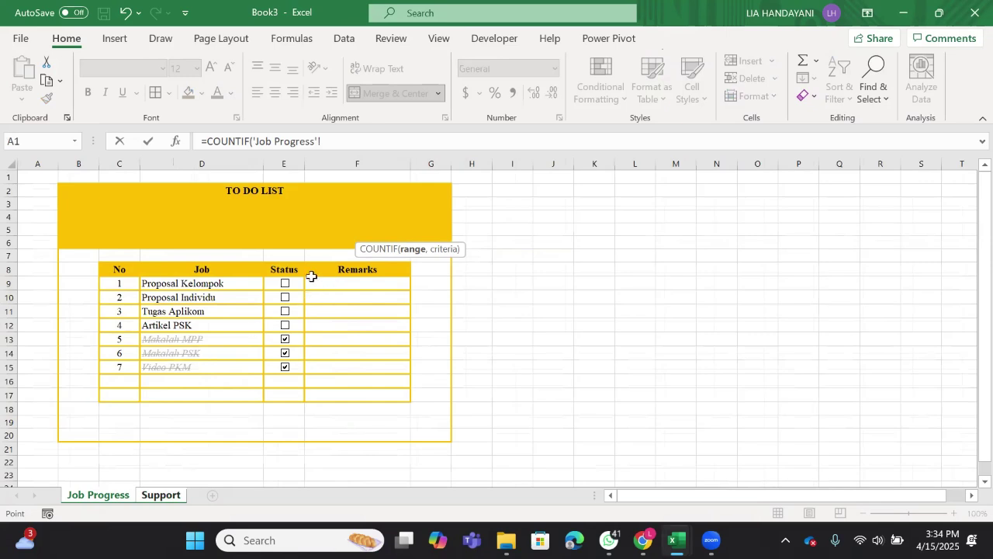
left_click_drag(291, 284, 290, 365)
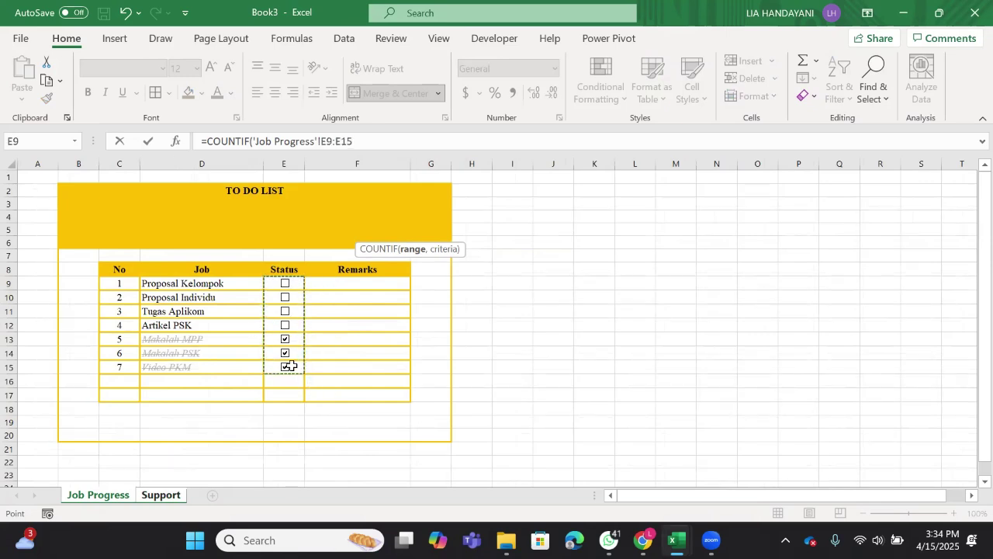
type(",tru")
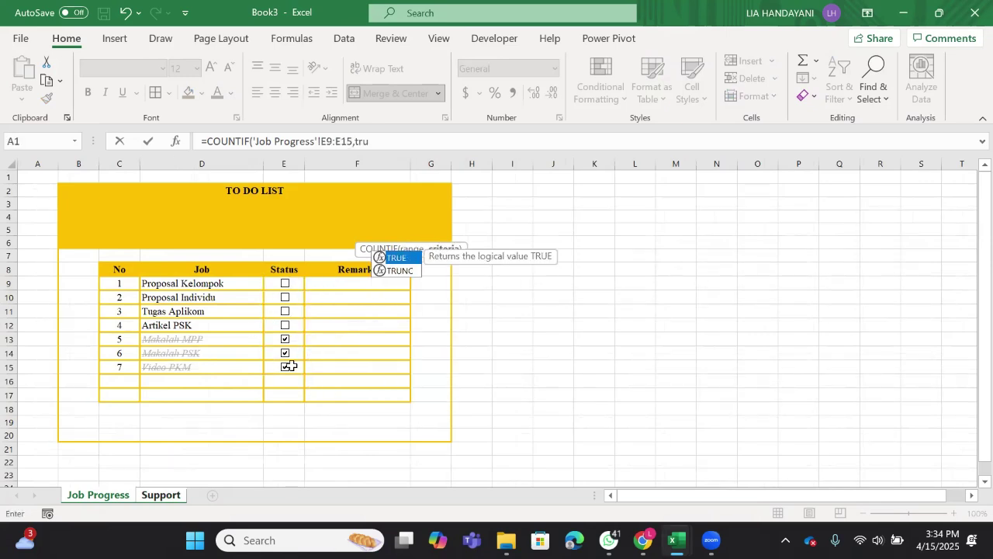
double_click(416, 260)
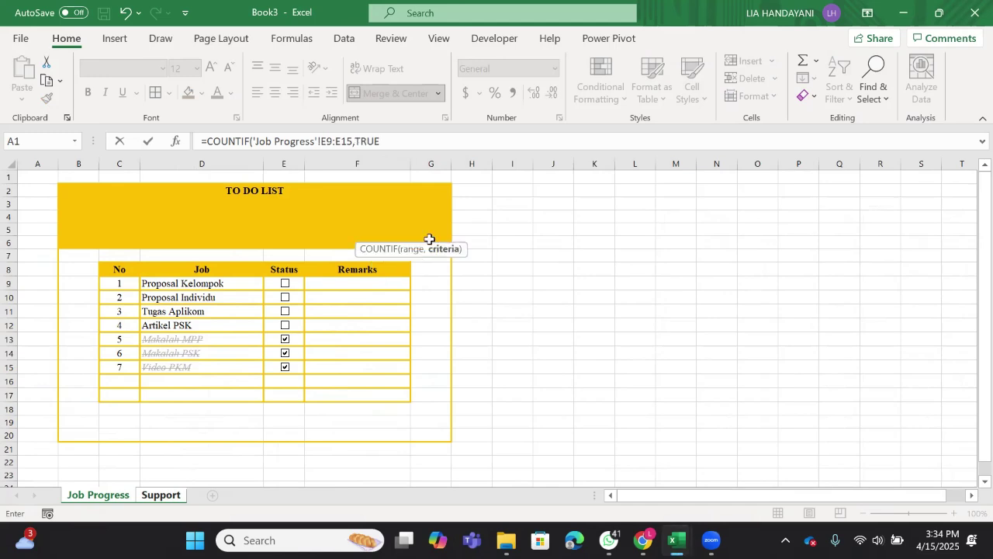
key("Return")
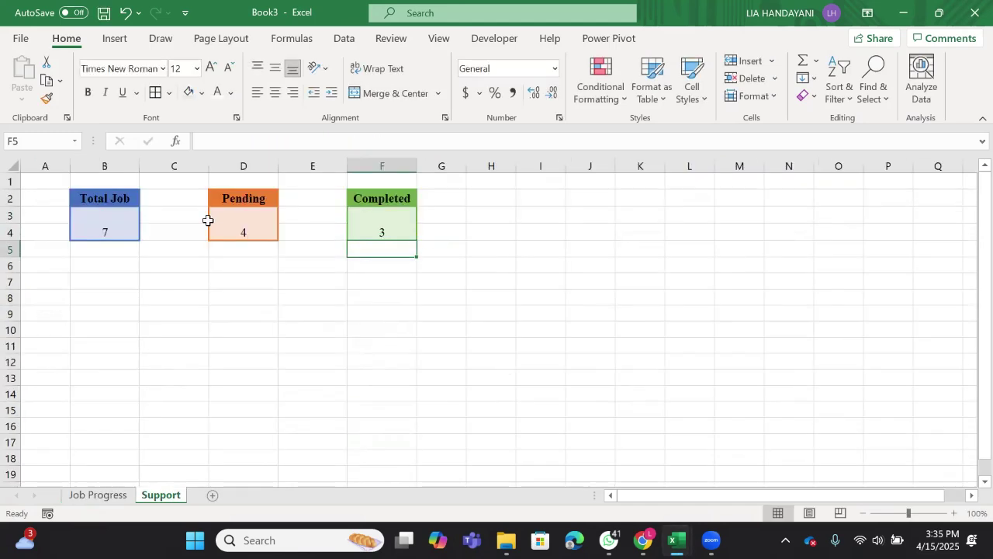
Step: Middle-align the three card values in B3:F4 vertically and make them bold
left_click_drag(102, 228, 367, 225)
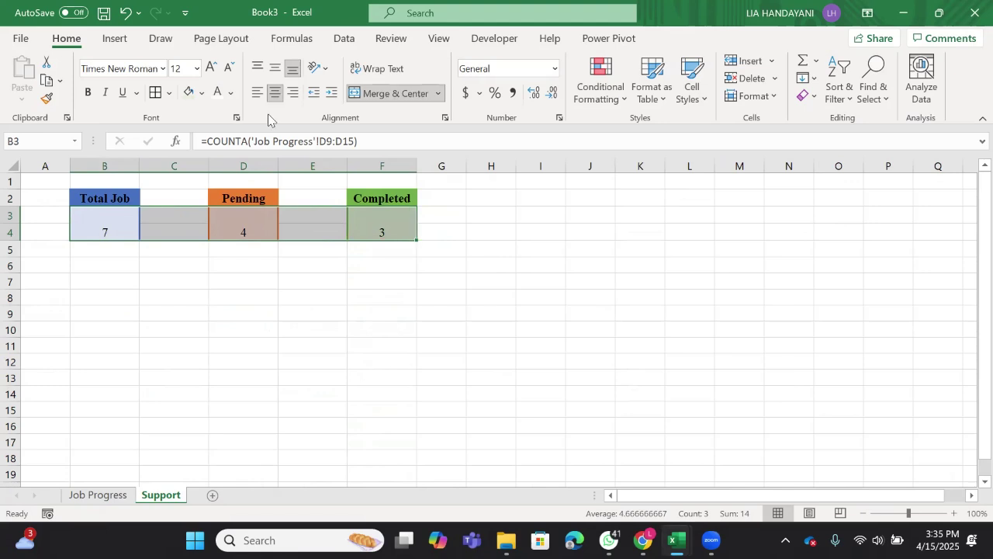
left_click(274, 68)
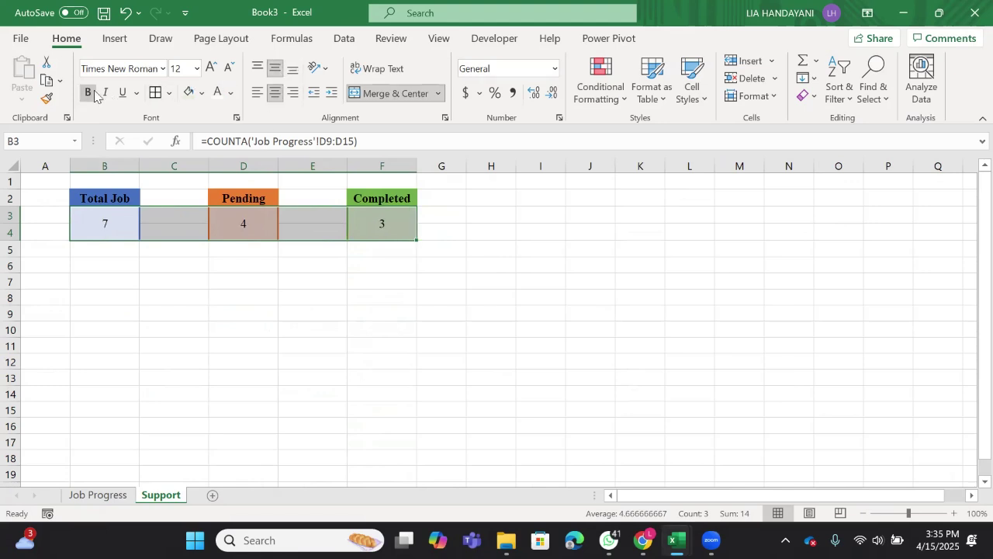
left_click(88, 92)
left_click(133, 254)
Step: Copy the Total Job card B2:B4 into the Job Progress sheet's yellow banner as a linked picture, placed near its left edge
left_click_drag(124, 199, 125, 219)
key("ctrl+c")
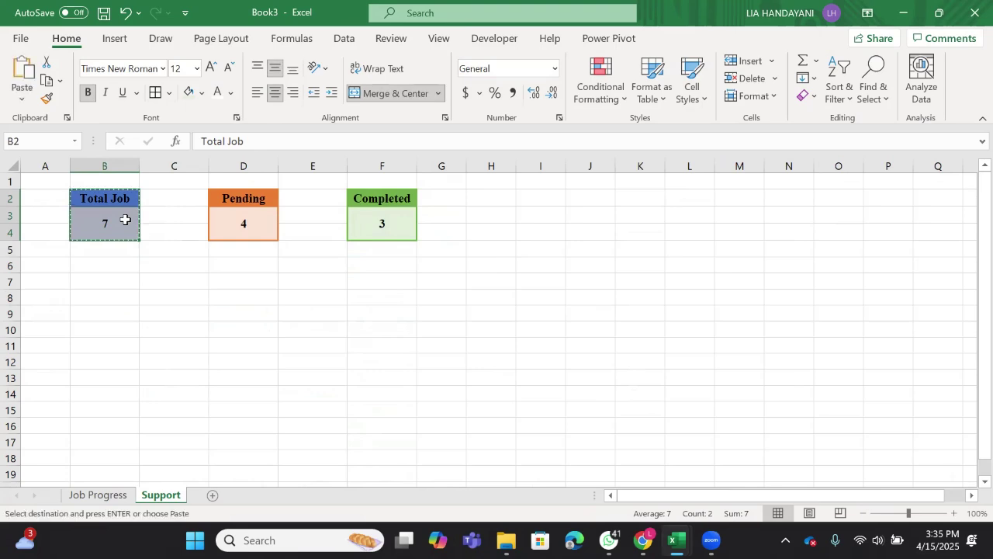
left_click(97, 495)
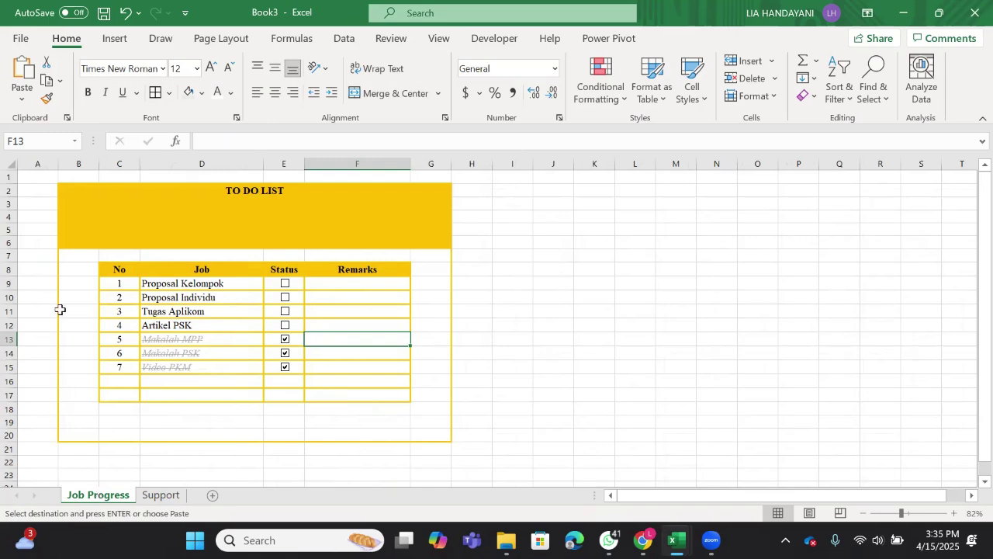
left_click(80, 205)
right_click(82, 210)
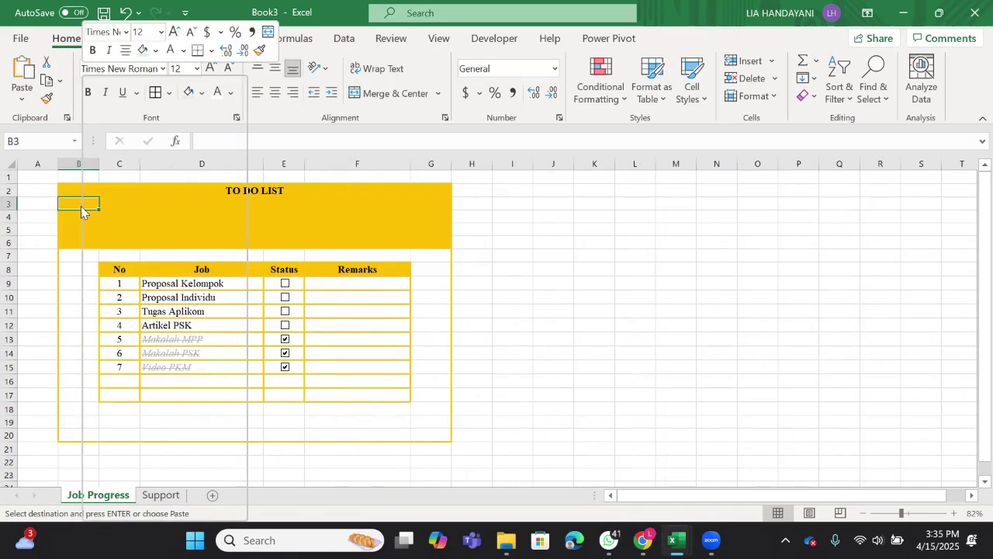
mouse_move(230, 180)
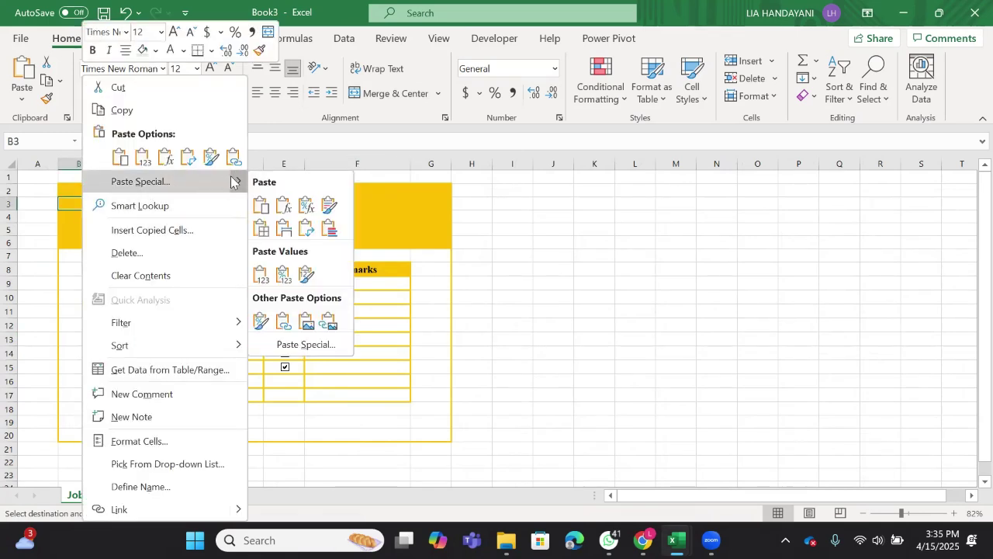
left_click(325, 320)
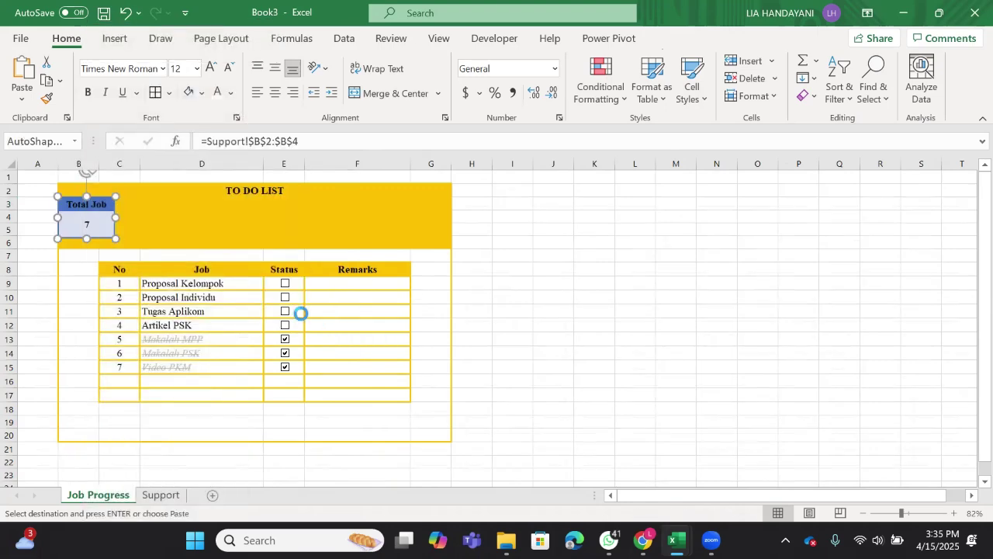
left_click_drag(95, 219, 101, 225)
left_click(197, 287)
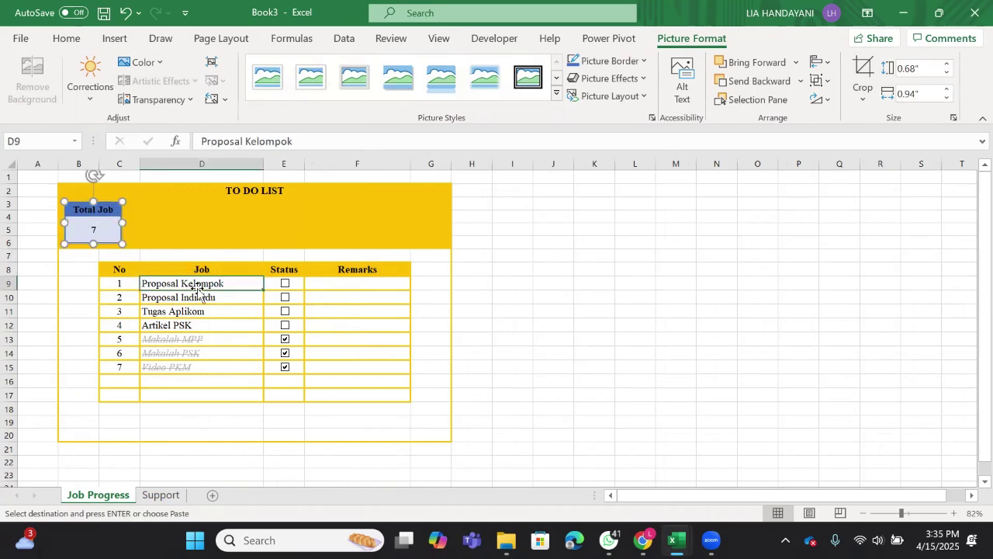
left_click(202, 242)
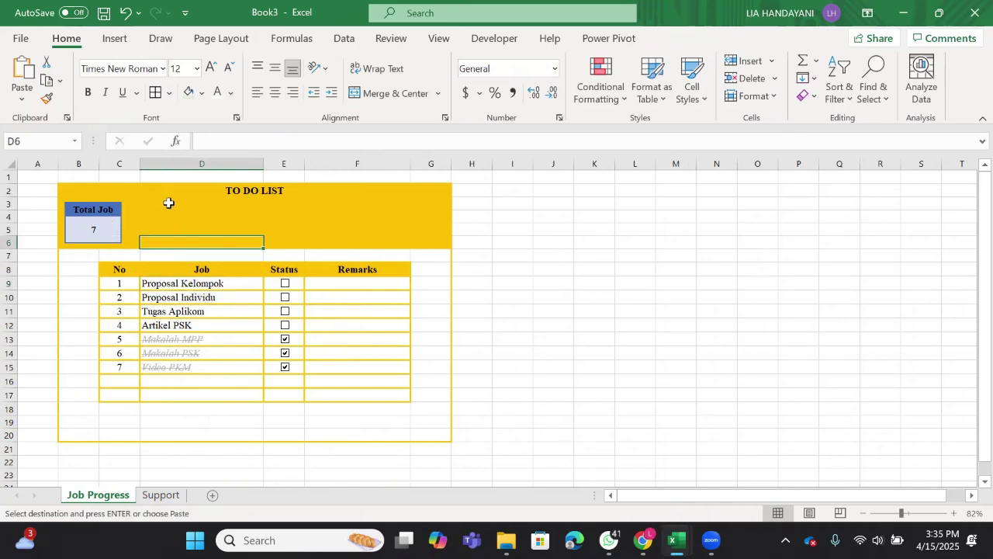
left_click(137, 211)
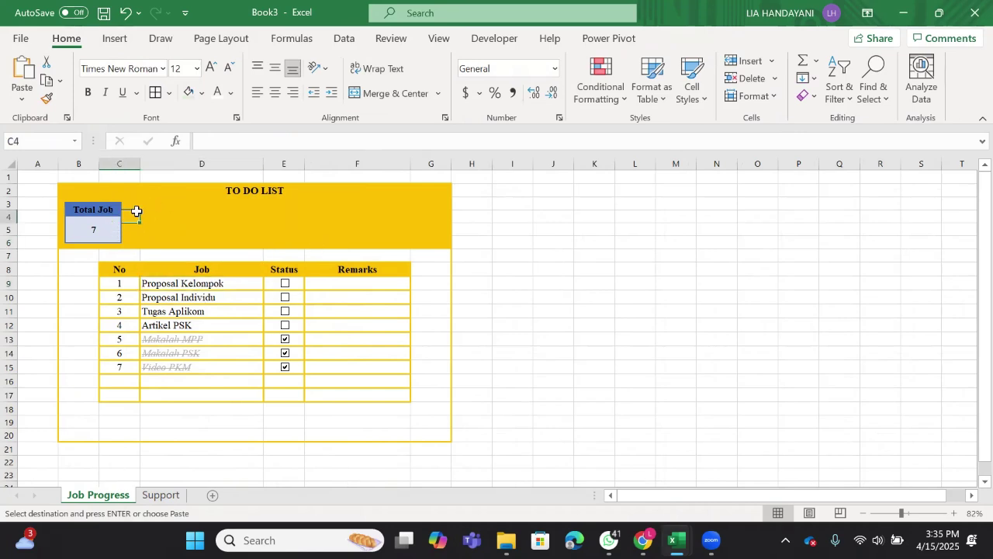
Step: Copy the Pending card D2:D4 from Support into the Job Progress banner as a linked picture, placed just right of Total Job
left_click(159, 494)
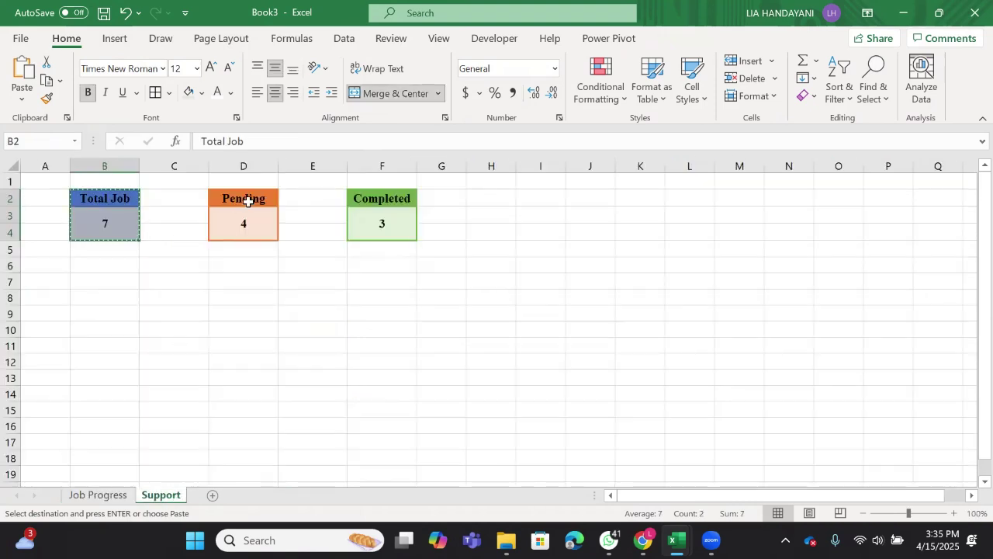
left_click_drag(244, 198, 252, 225)
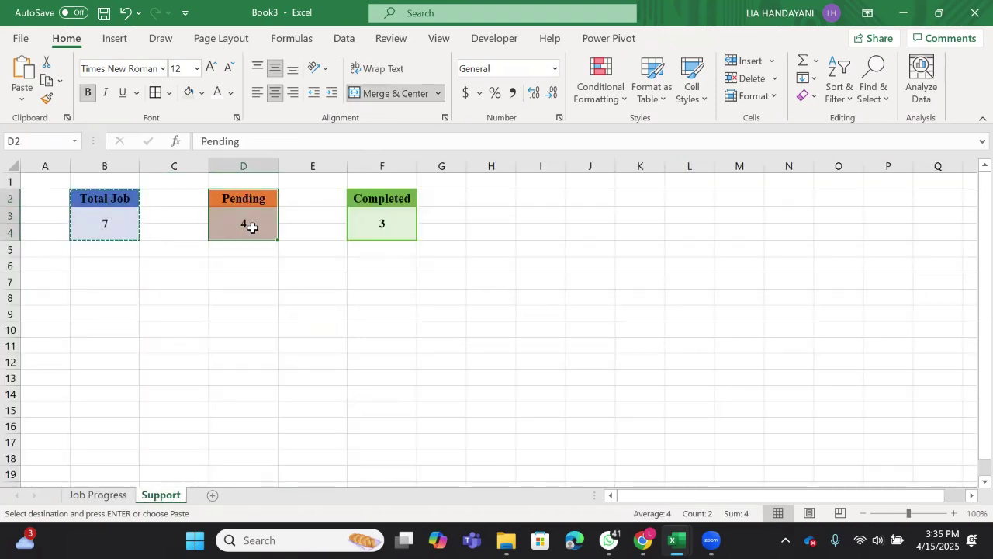
left_click(98, 494)
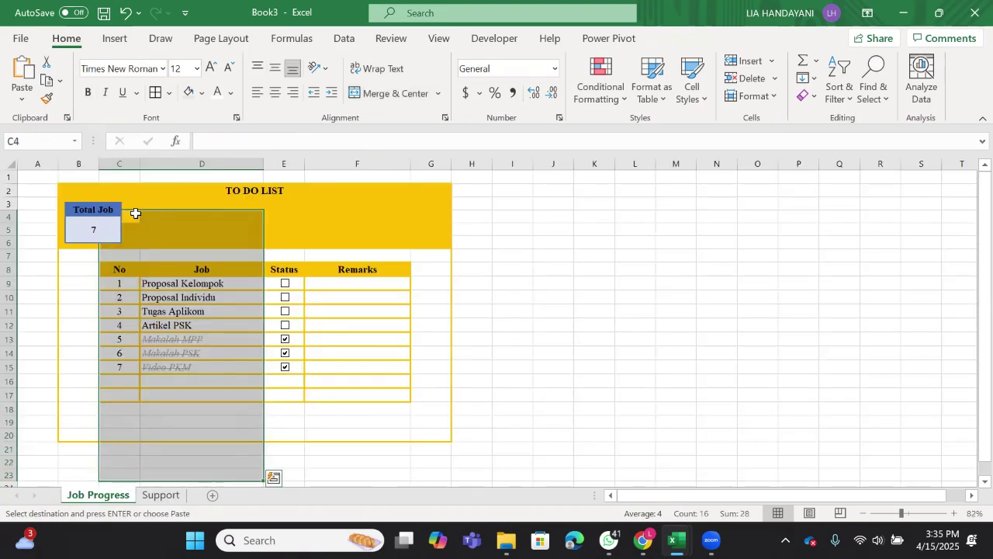
left_click(136, 217)
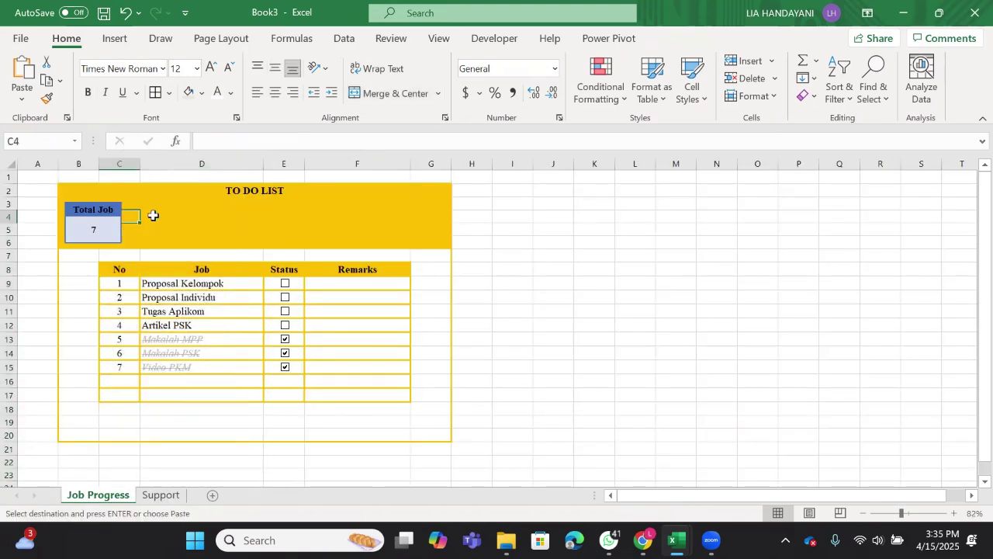
right_click(140, 217)
left_click(147, 217)
right_click(146, 217)
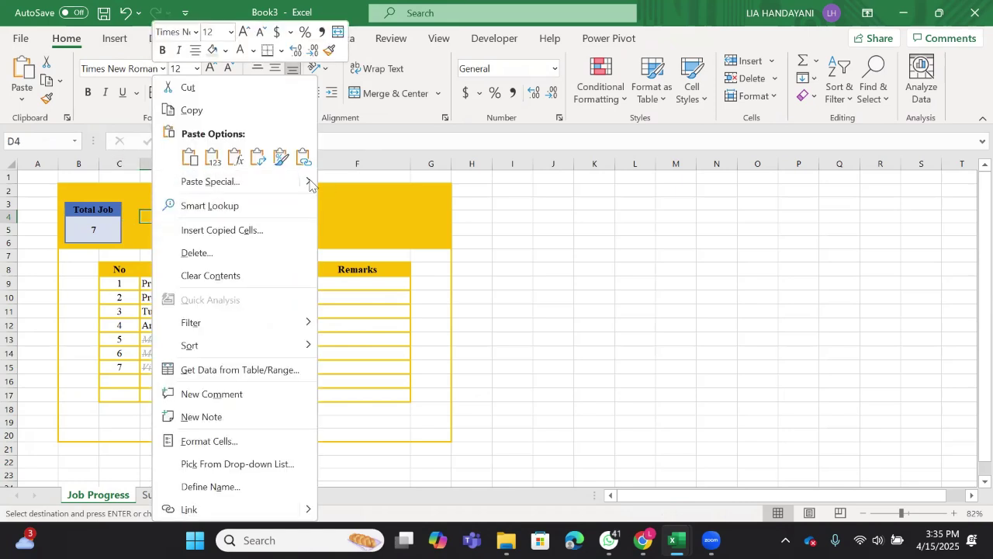
mouse_move(307, 183)
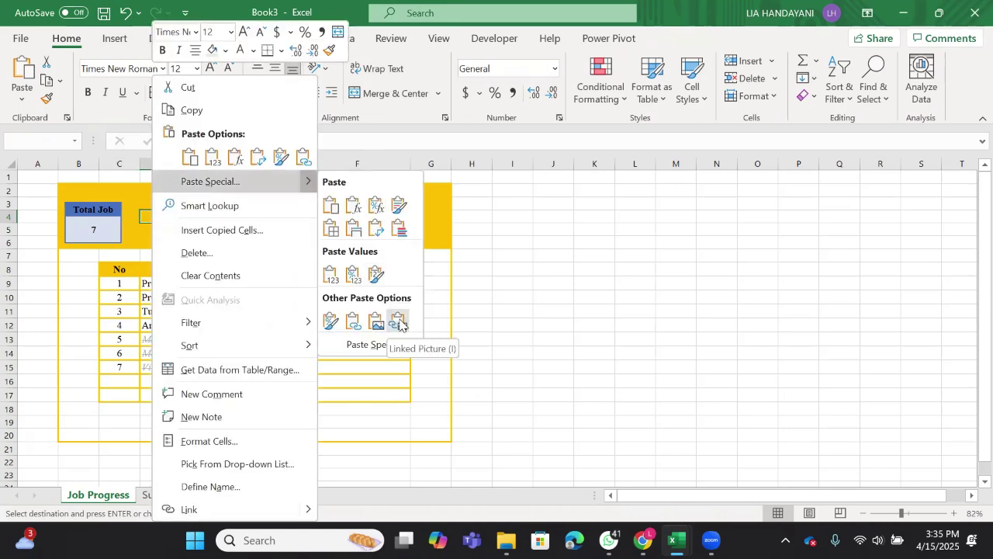
left_click(398, 320)
left_click_drag(171, 238, 158, 224)
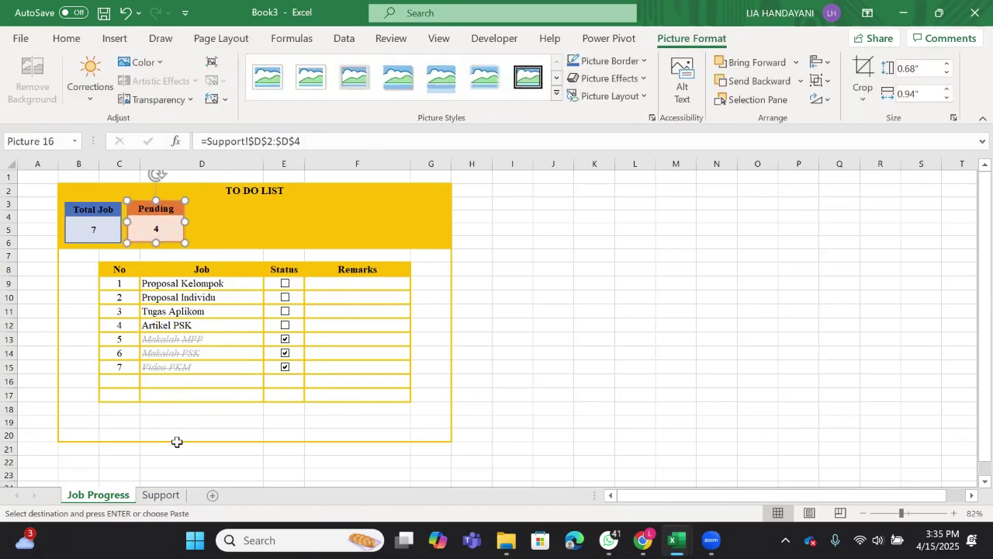
Step: Copy the Completed card F2:F4 from Support into the Job Progress banner as a linked picture, placed just right of Pending
left_click(166, 496)
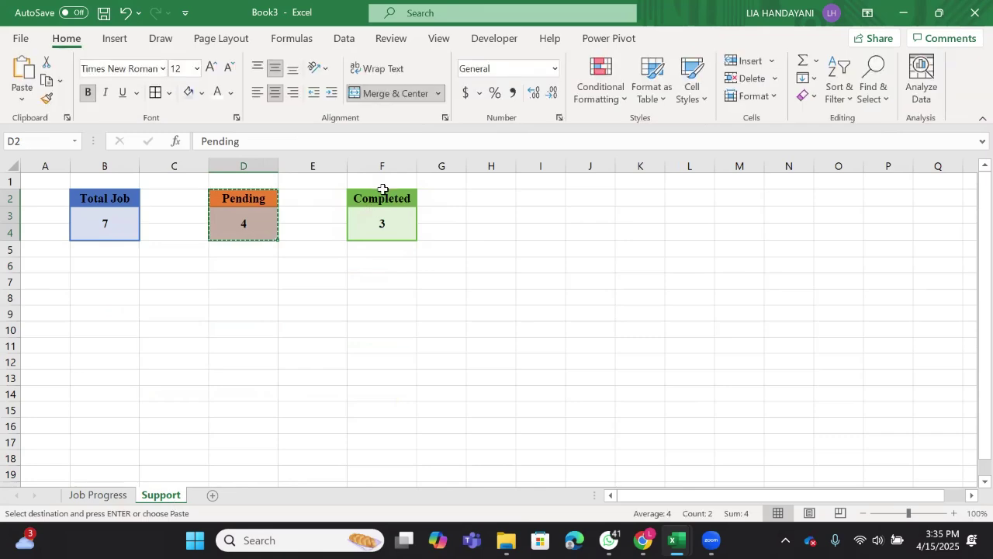
left_click_drag(380, 195, 386, 210)
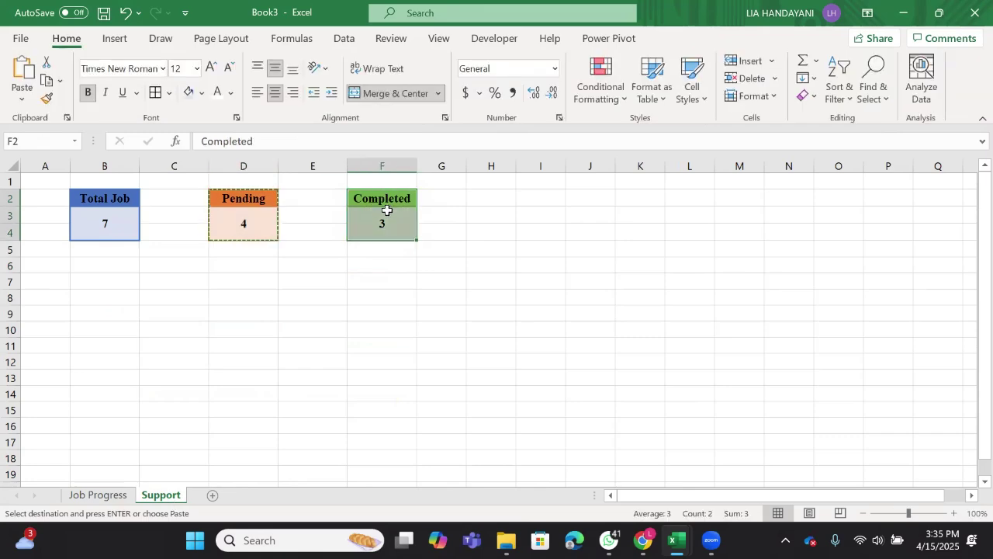
key("ctrl+c")
left_click(101, 498)
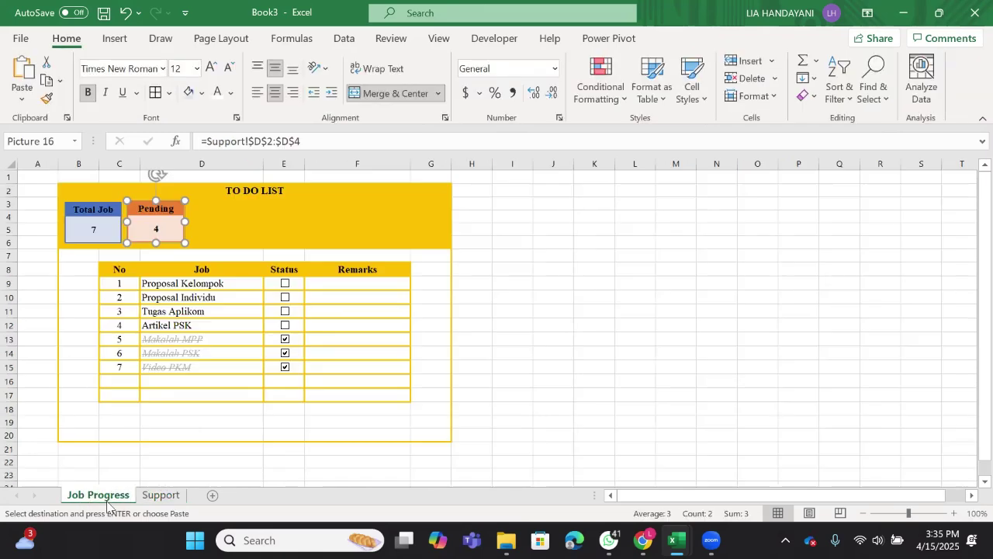
left_click(207, 224)
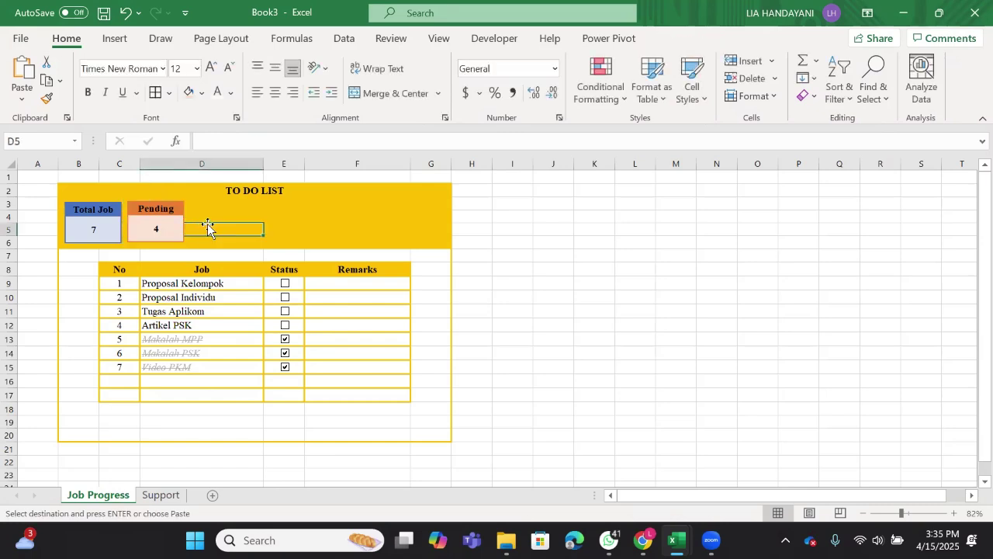
right_click(220, 215)
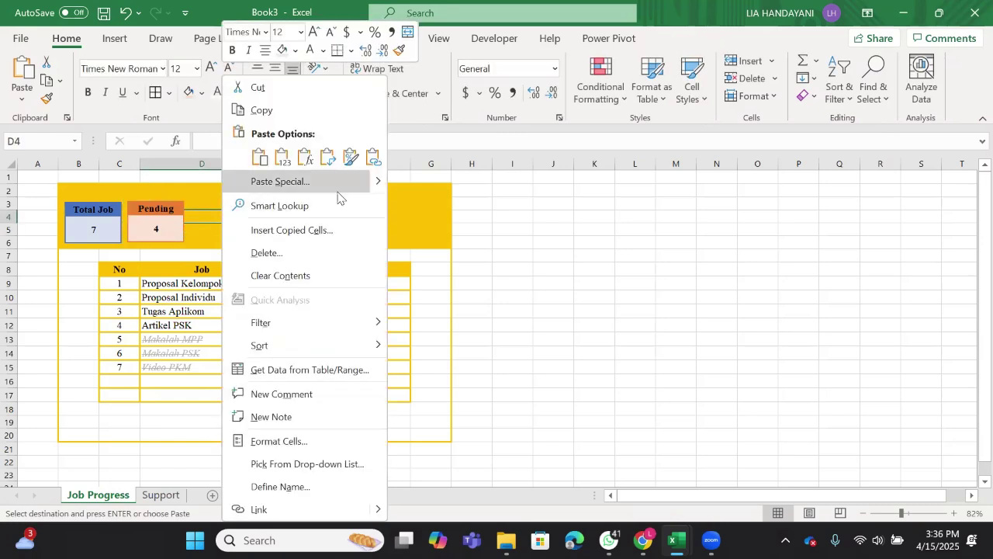
mouse_move(380, 193)
left_click(468, 321)
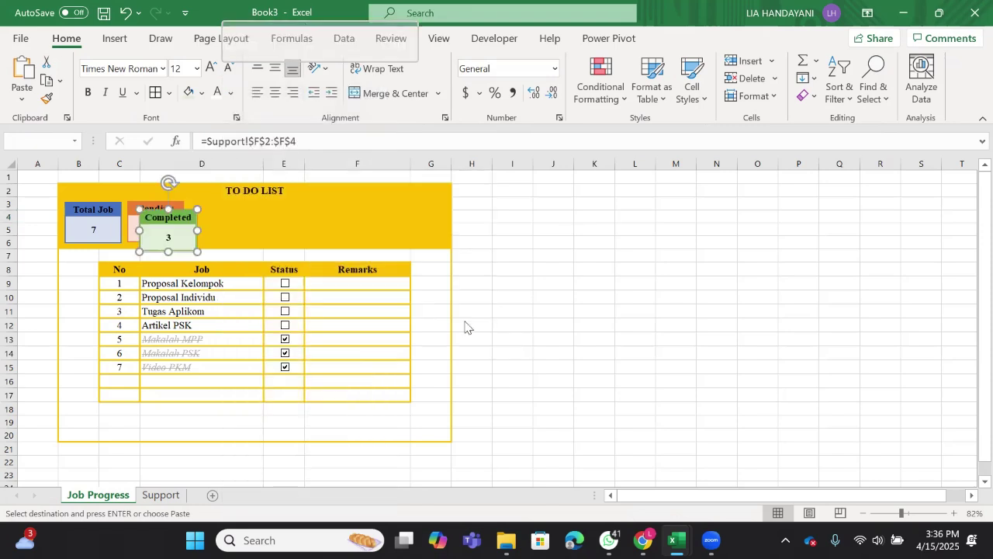
double_click(179, 233)
left_click_drag(179, 233, 232, 225)
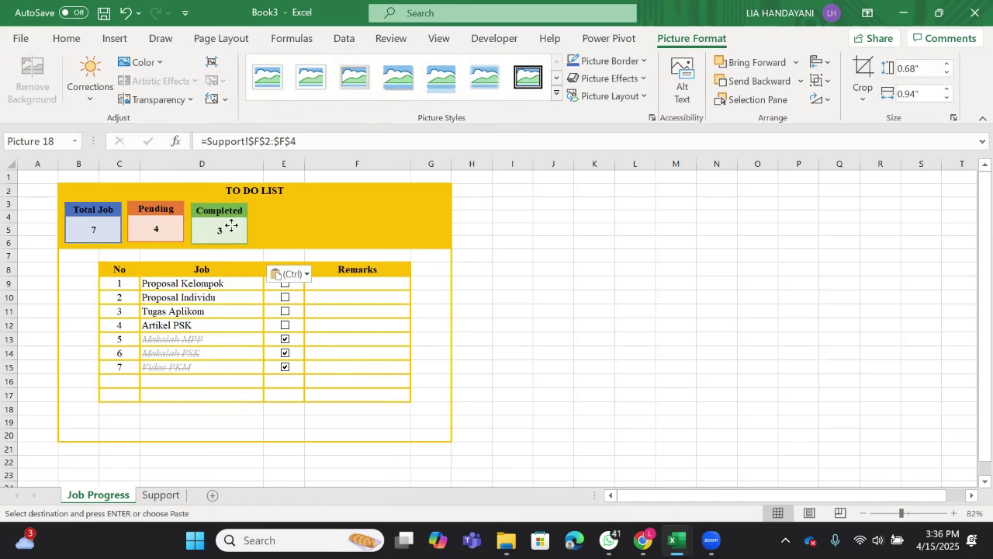
Step: Align the Total Job, Pending and Completed card pictures to the top and distribute them horizontally
left_click_drag(155, 216, 99, 224)
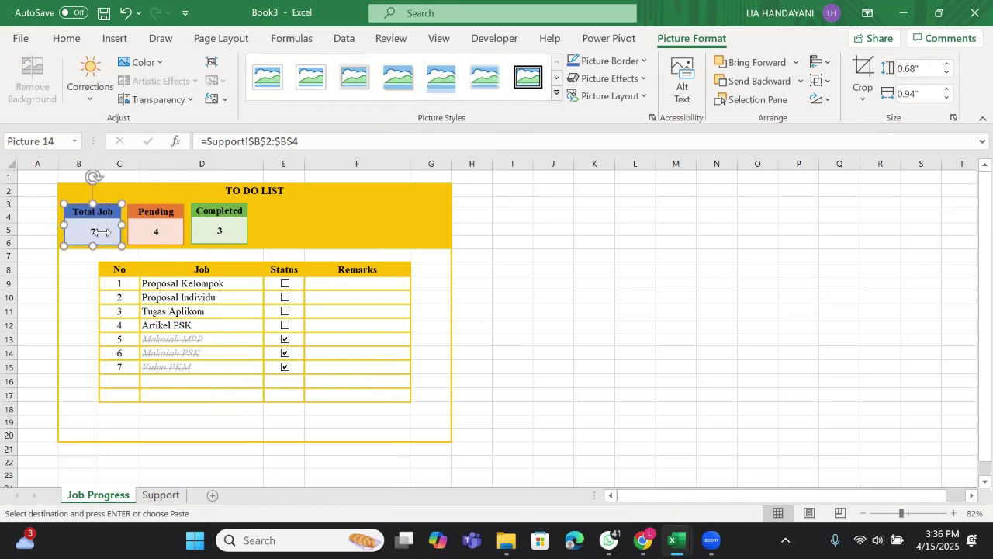
left_click(155, 228, "ctrl")
left_click(224, 226, "ctrl")
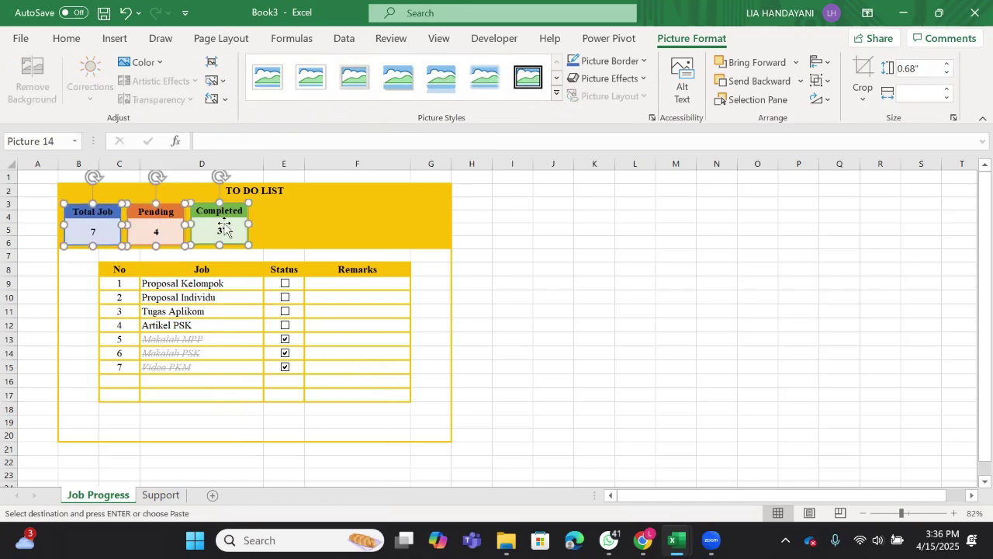
left_click(827, 62)
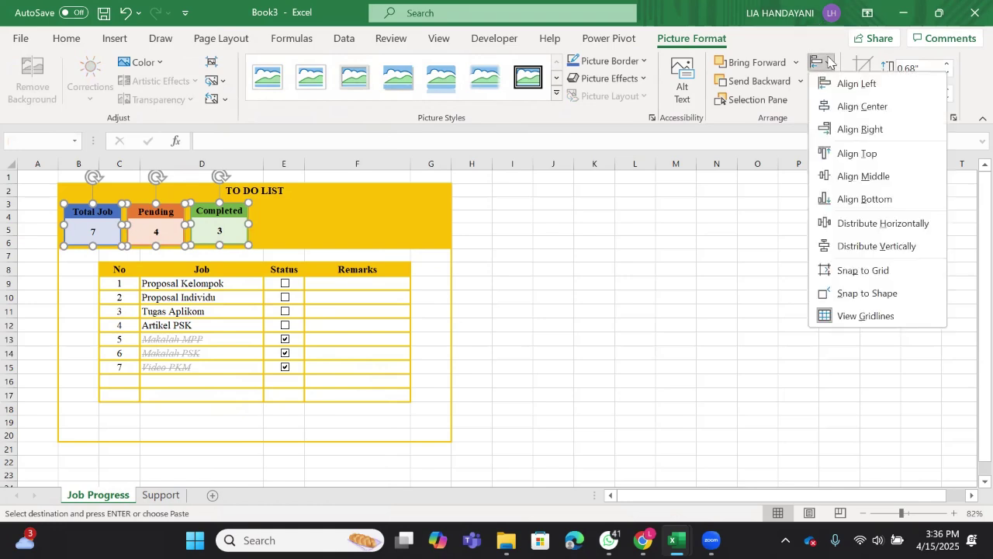
left_click(854, 153)
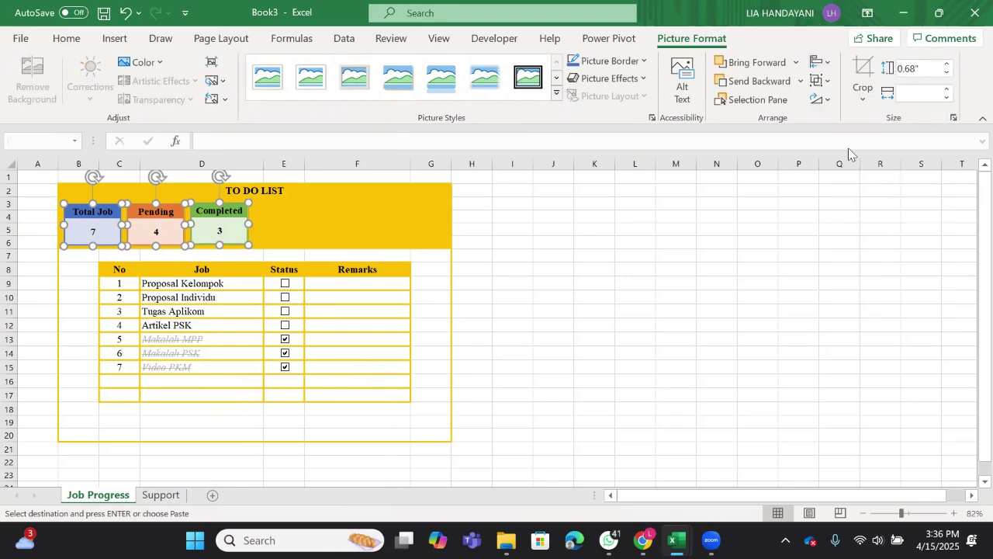
left_click(829, 63)
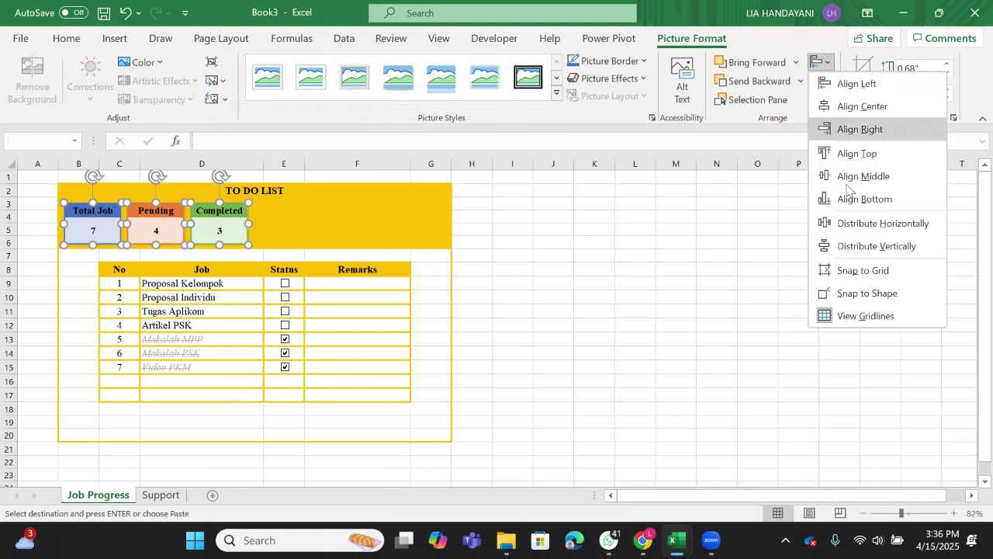
left_click(855, 223)
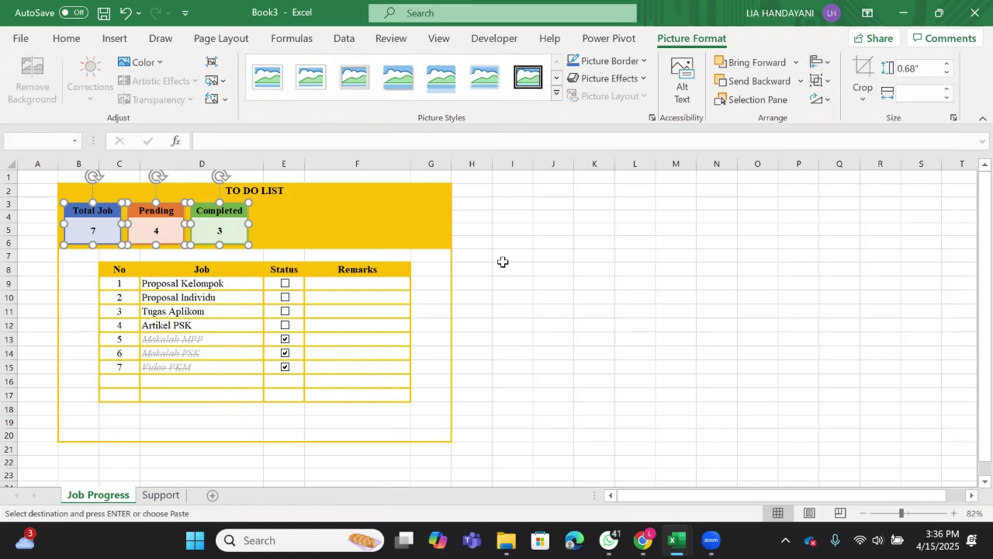
left_click(506, 267)
left_click(264, 243)
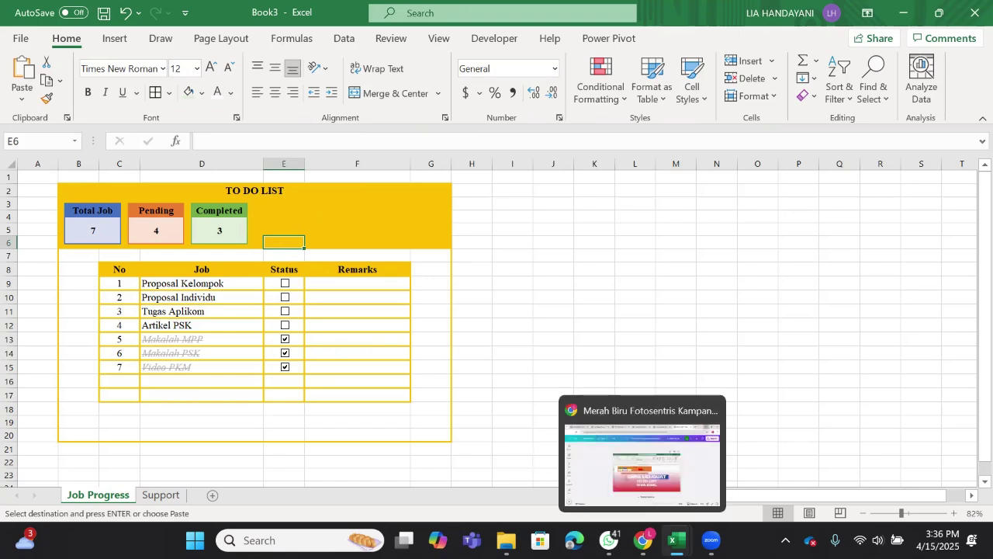
Step: Check the progress cell F4 in the Book1 workbook, and merge and center F4:F5 in Book3's Job Progress banner
mouse_move(675, 541)
left_click(650, 470)
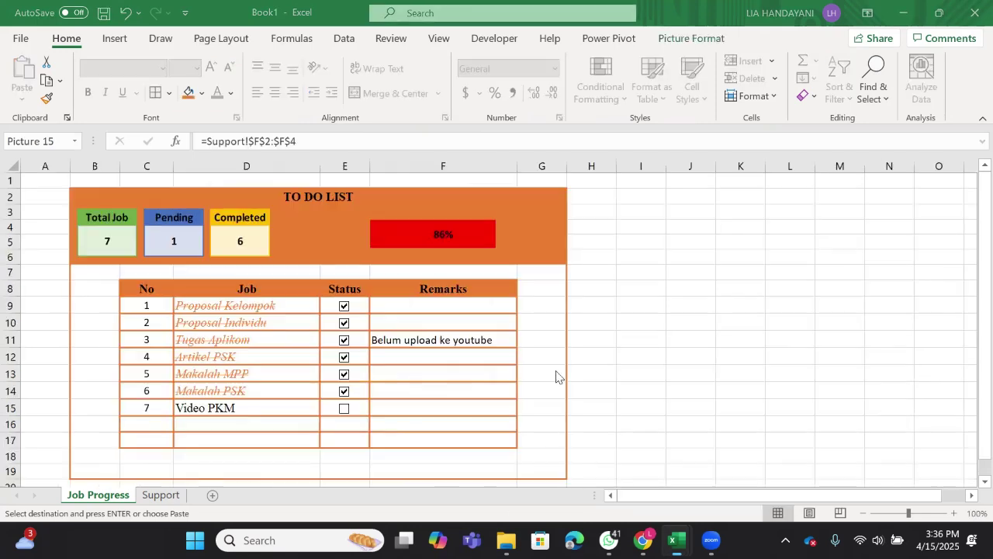
left_click(473, 243)
mouse_move(676, 541)
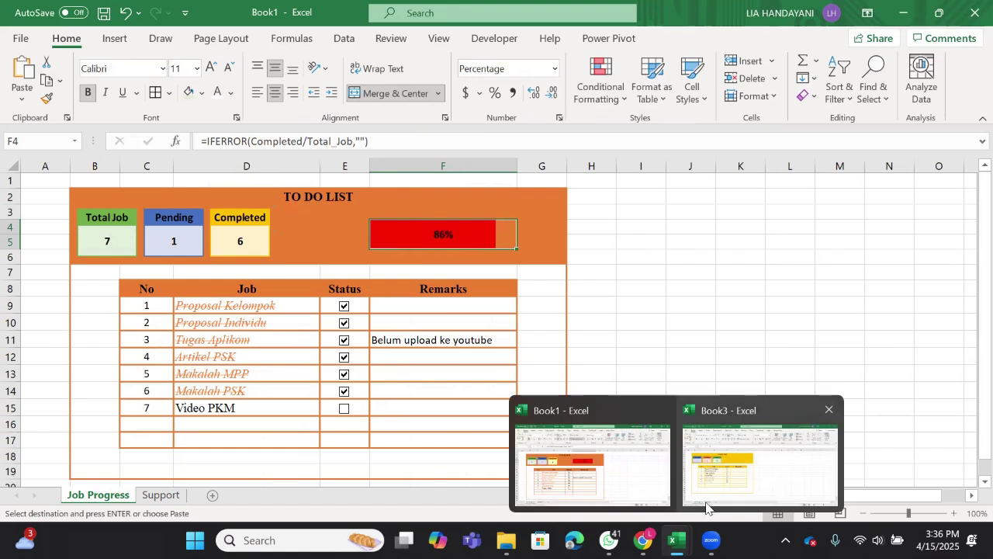
left_click(706, 508)
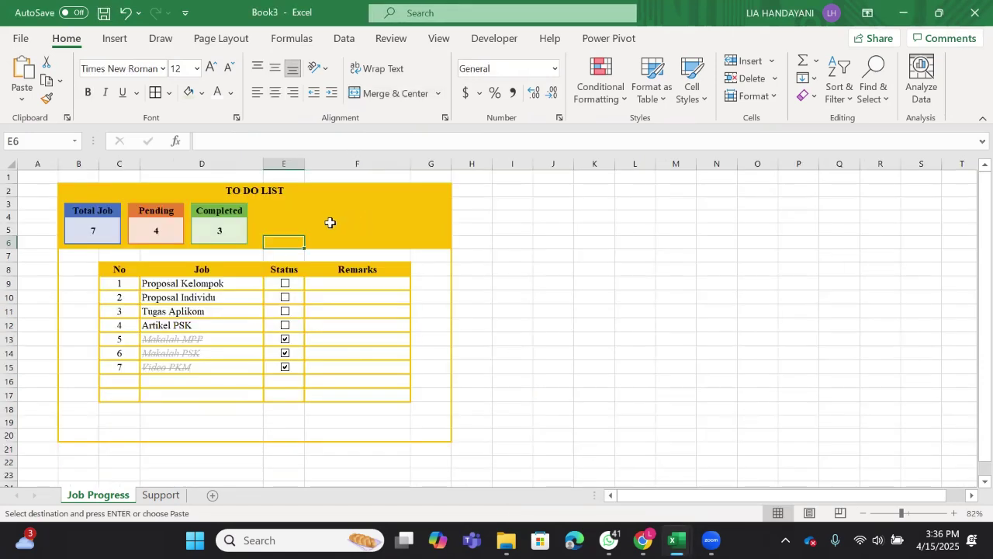
left_click_drag(327, 210, 359, 226)
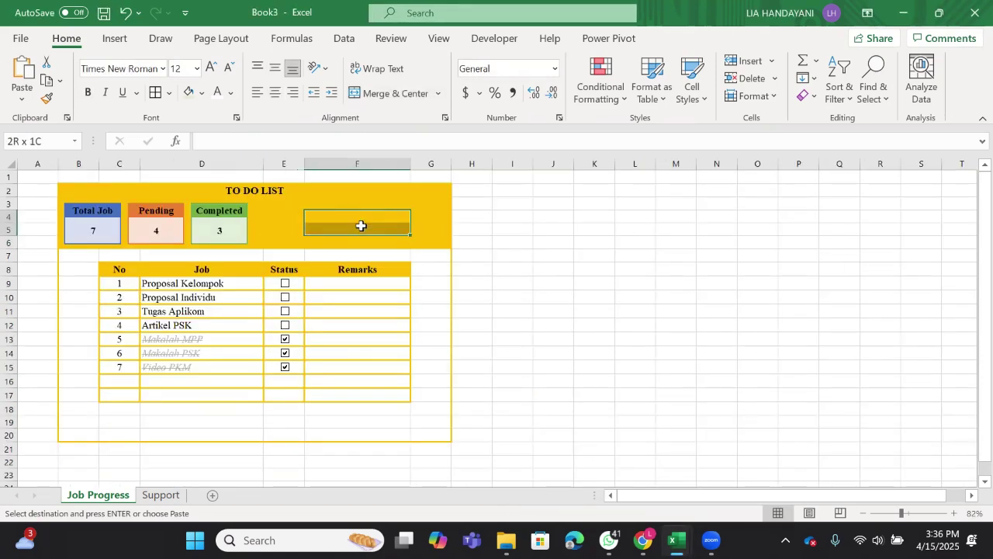
left_click(395, 94)
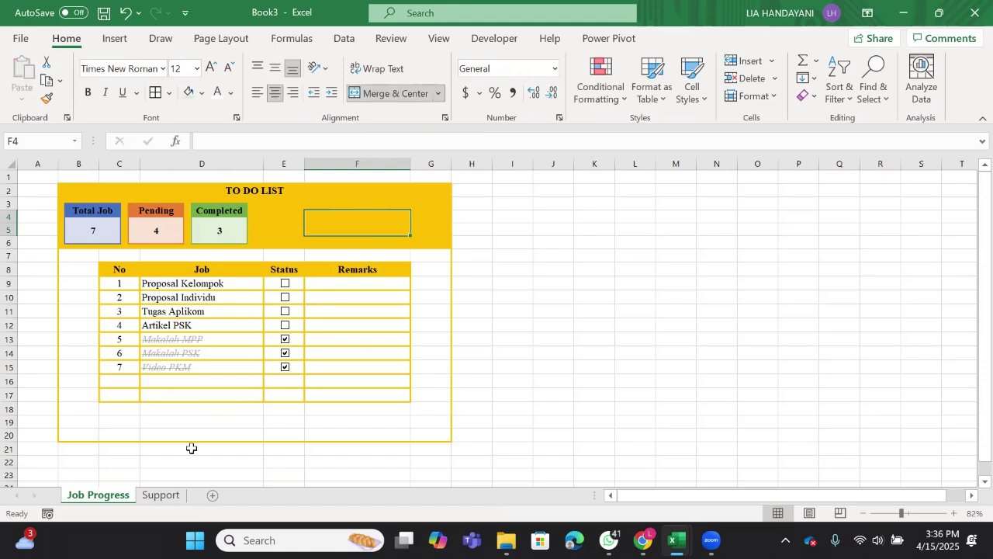
left_click(547, 295)
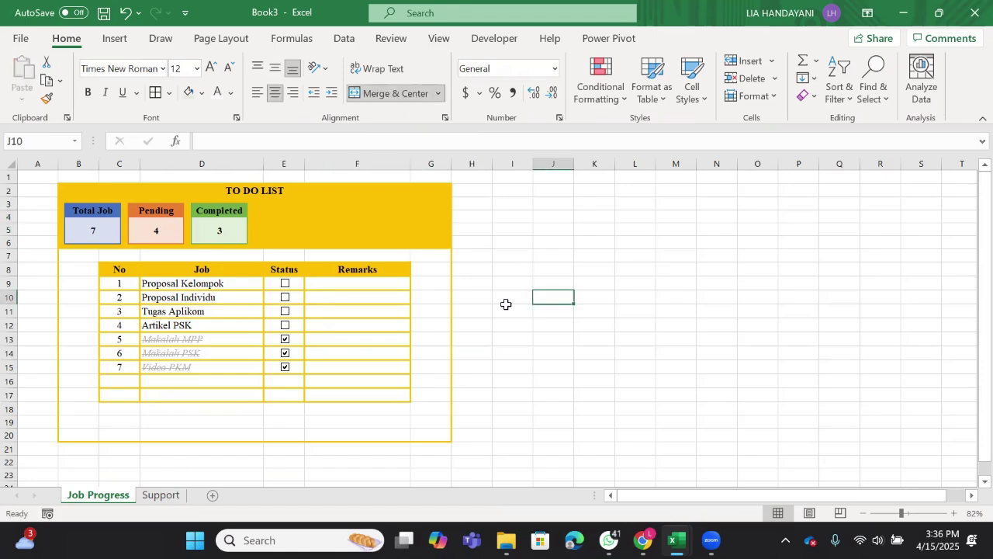
Step: On the Support sheet, define the name Total_Job for the Total Job value cell B3
left_click(171, 497)
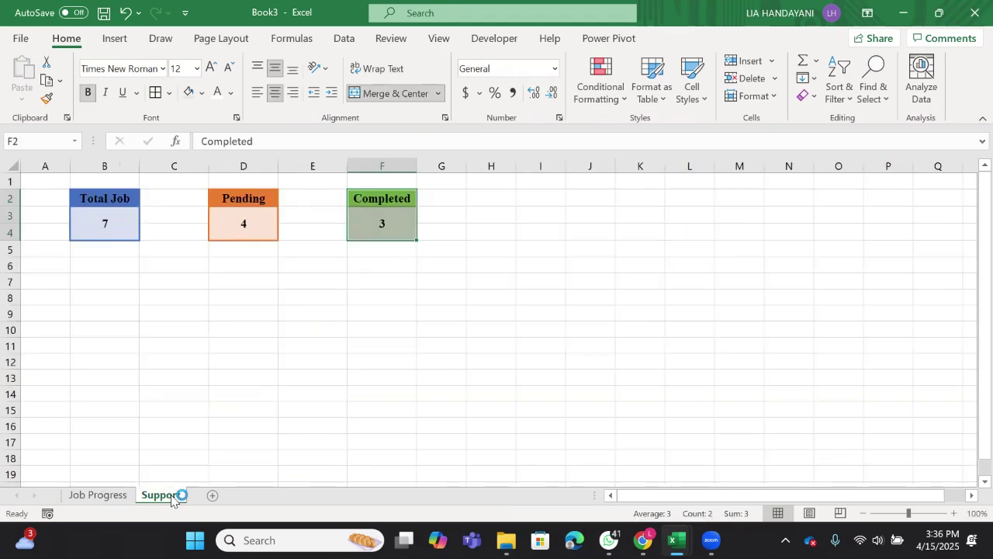
left_click(109, 236)
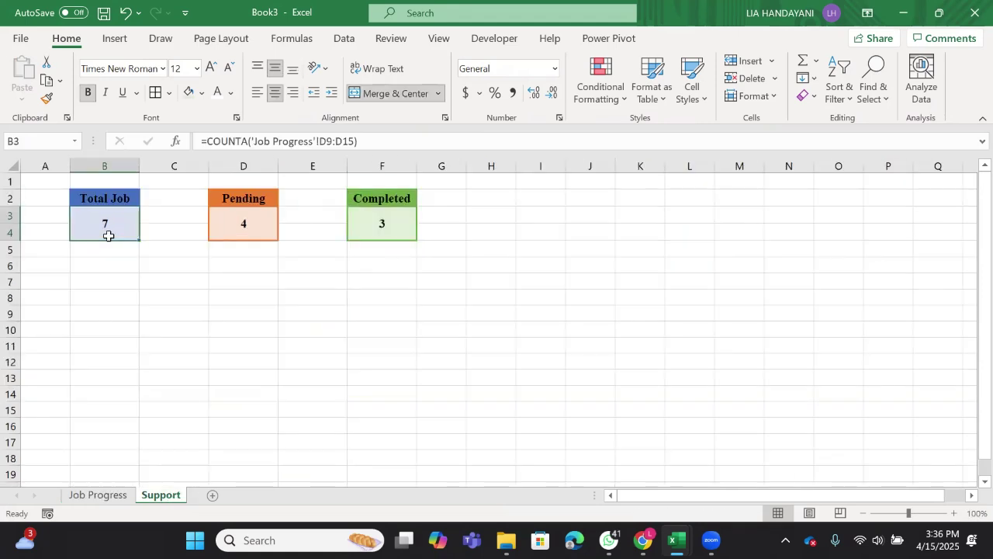
left_click(23, 143)
type("T")
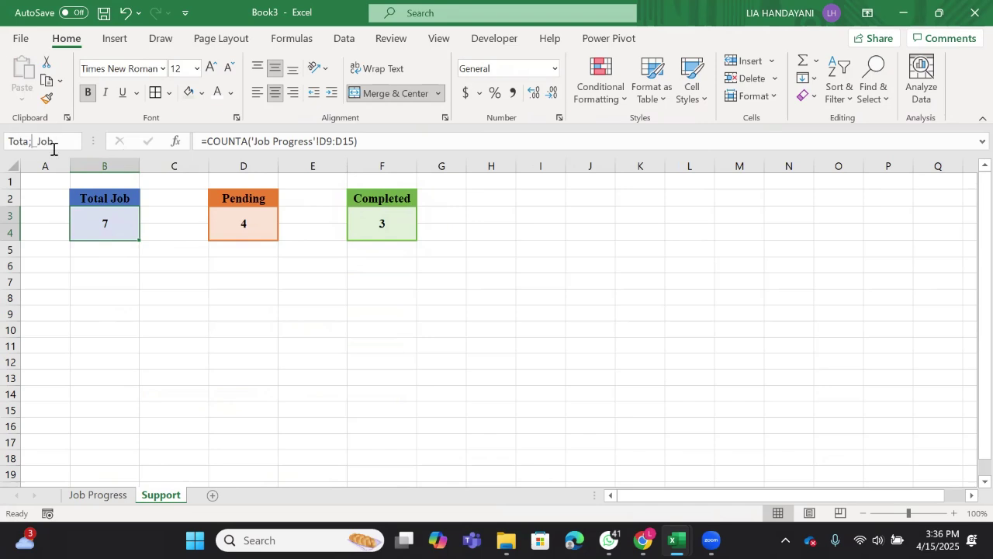
key("BackSpace")
type("l_Job")
key("Return")
Step: Define the name Pending for the Pending value cell D3 on the Support sheet
left_click(240, 223)
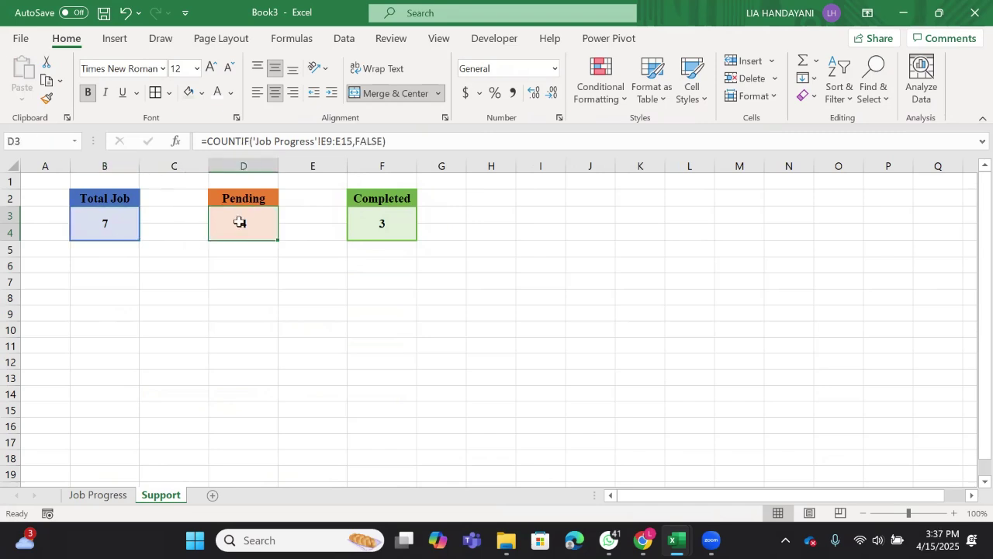
left_click(57, 140)
type("Pending")
key("Return")
Step: Define the name Completed for the Completed value cell F3 on the Support sheet
left_click(379, 219)
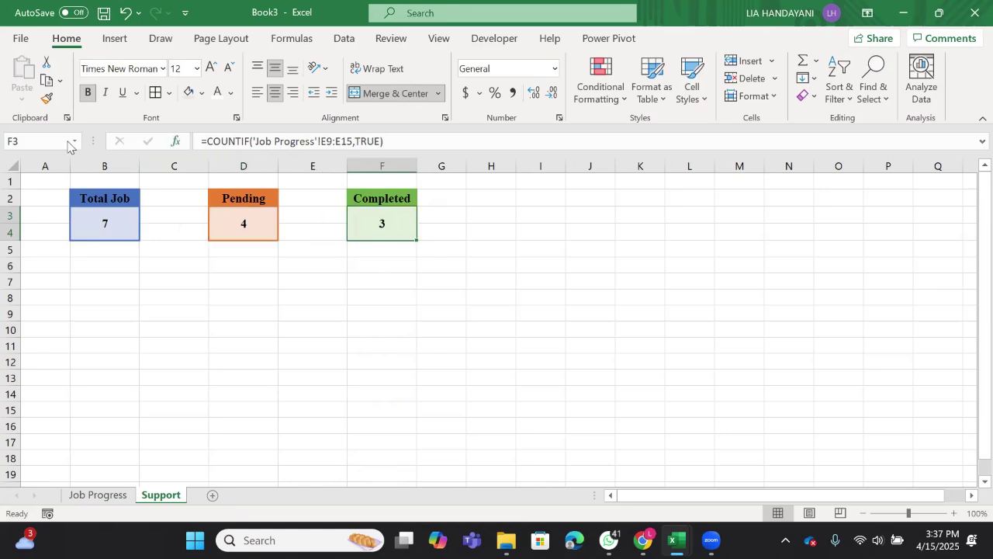
left_click(36, 141)
type("Completed")
key("Return")
Step: Enter the formula =IFERROR(Completed/Total_Job,"") in the merged banner cell F4 on the Job Progress sheet
left_click(84, 497)
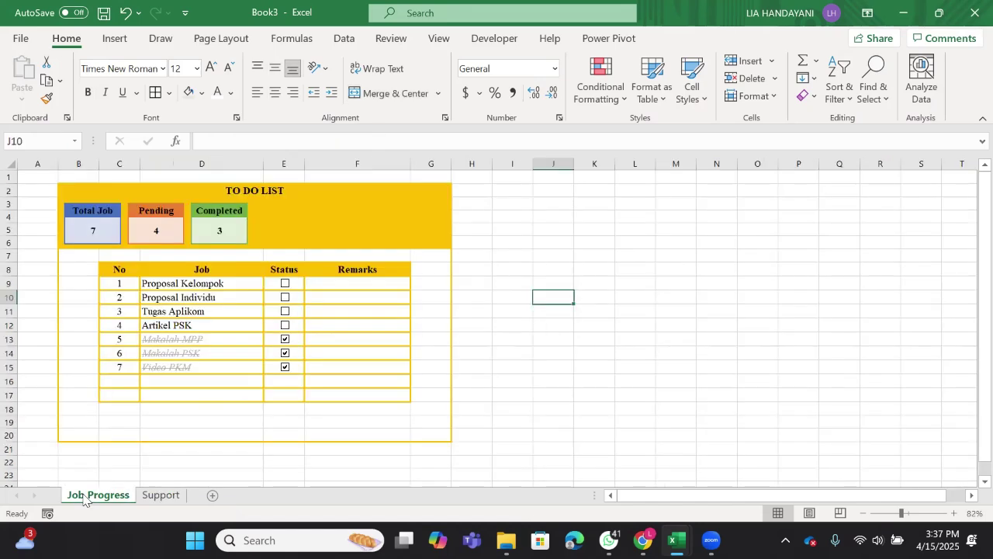
left_click(350, 225)
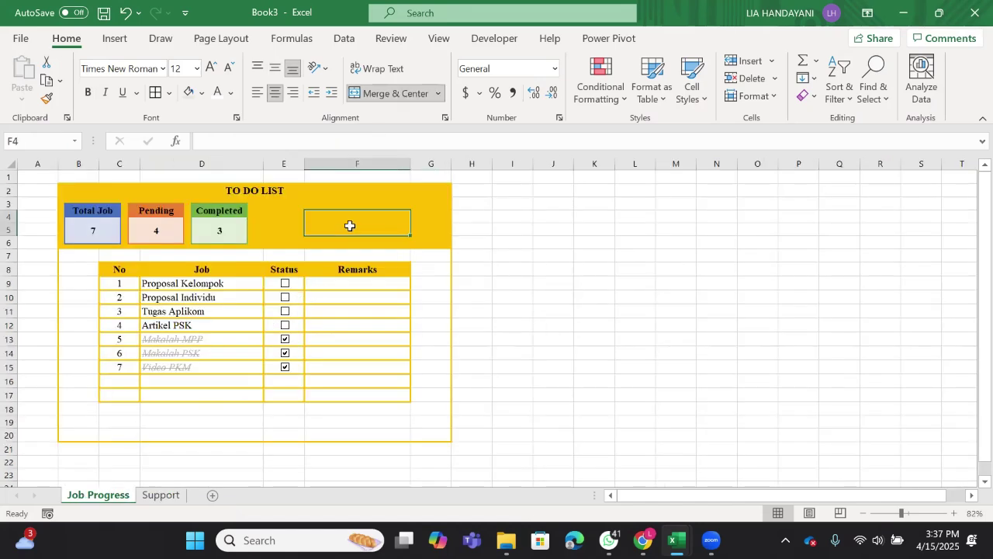
type("=")
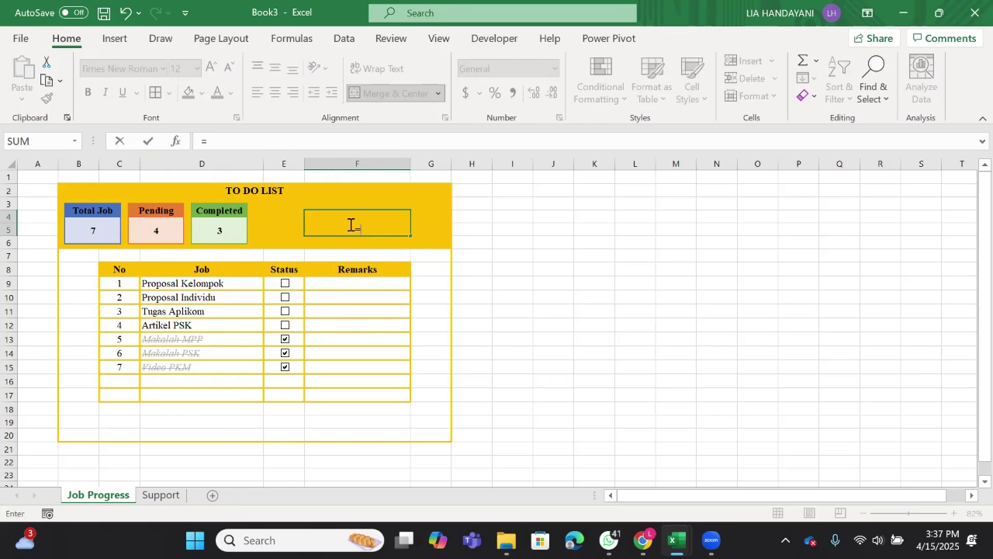
type("if")
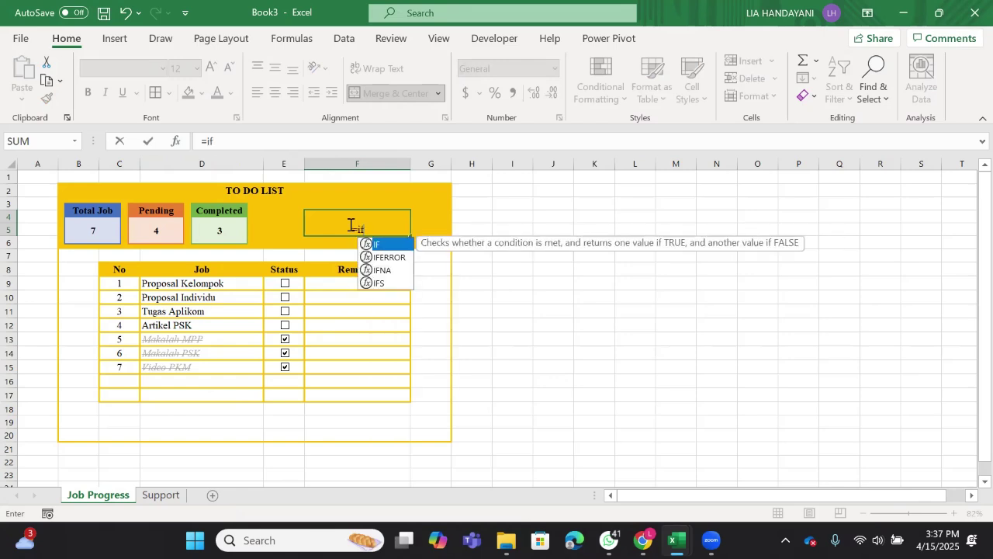
double_click(380, 257)
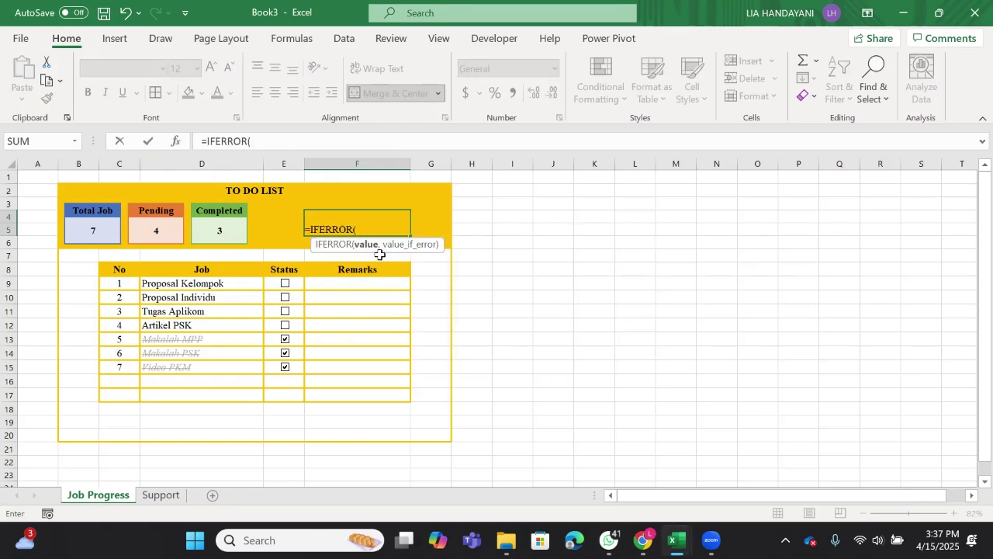
type("com")
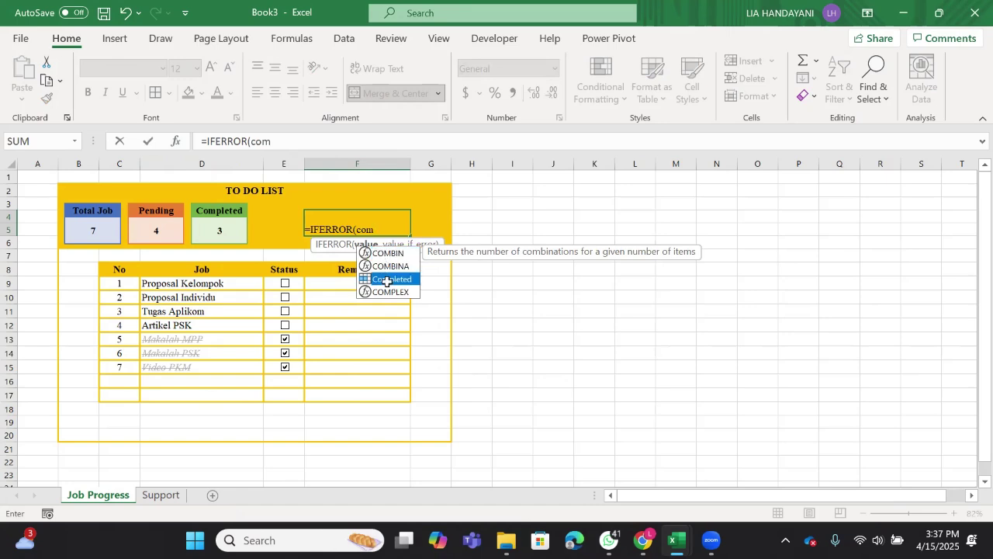
double_click(386, 280)
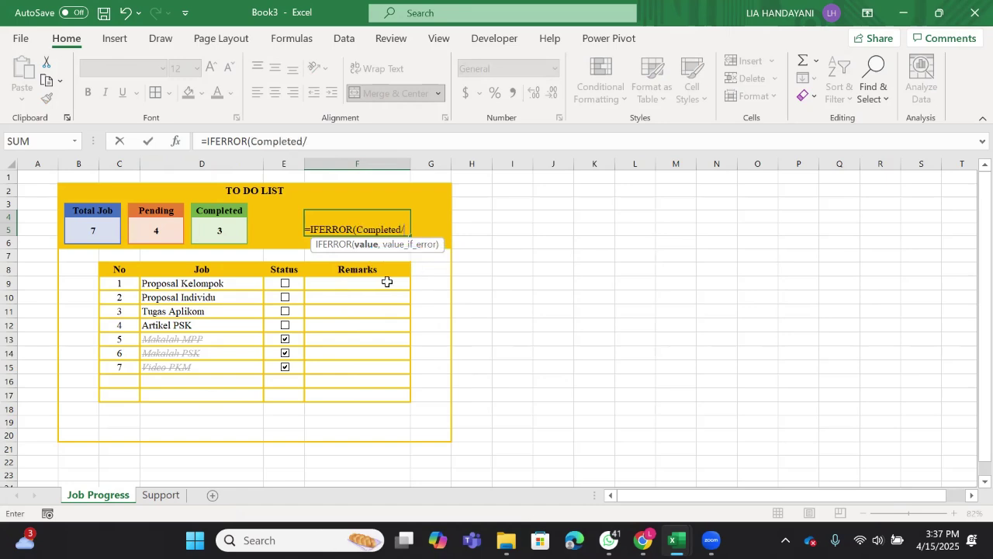
type("/tota")
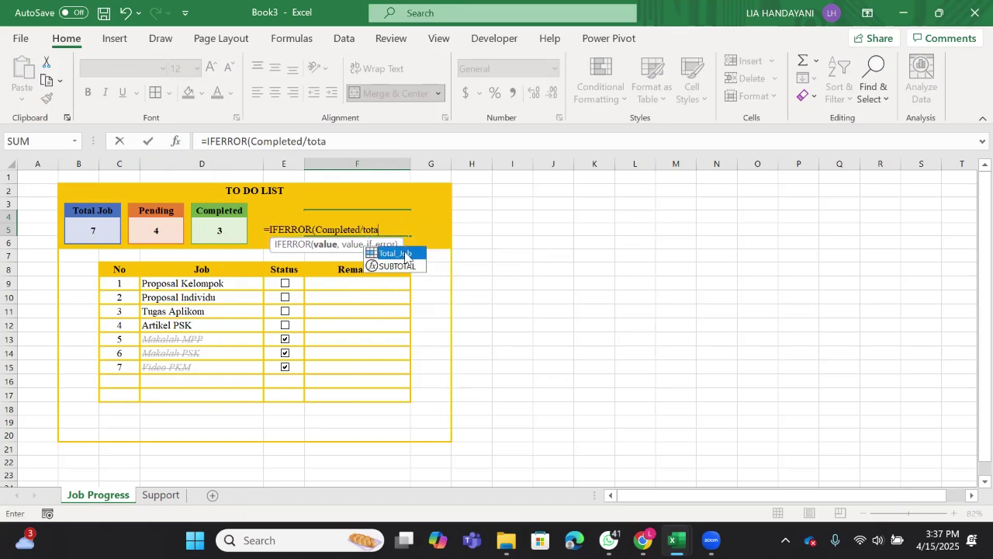
double_click(400, 254)
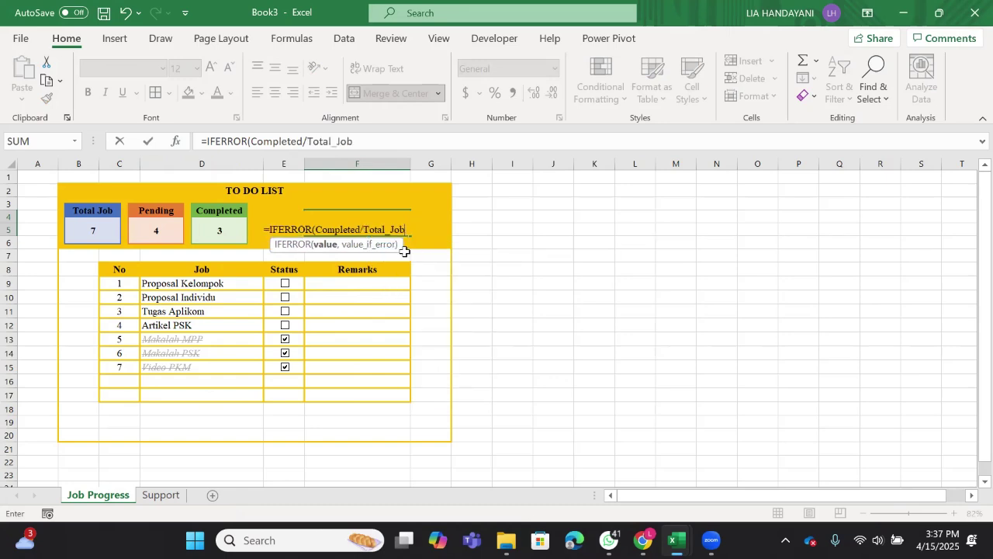
type(",")
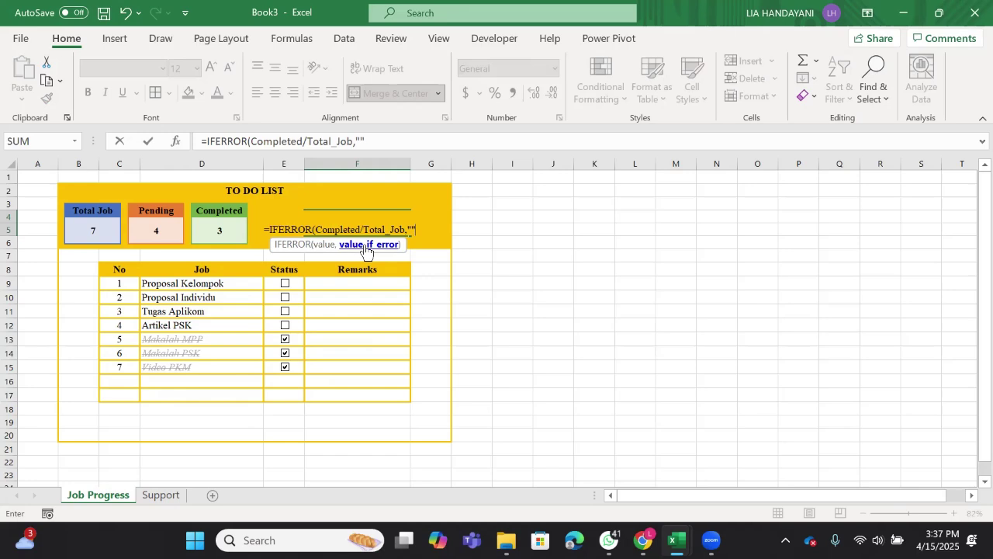
type("\"\"")
key("ctrl+Return")
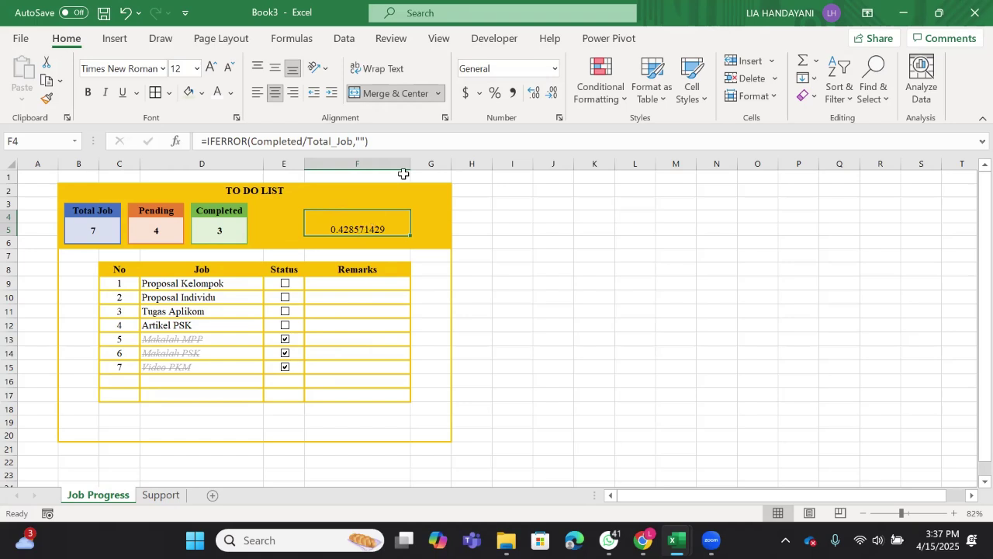
Step: Format the progress value in F4 as a bold percentage and middle-align it vertically
left_click(495, 93)
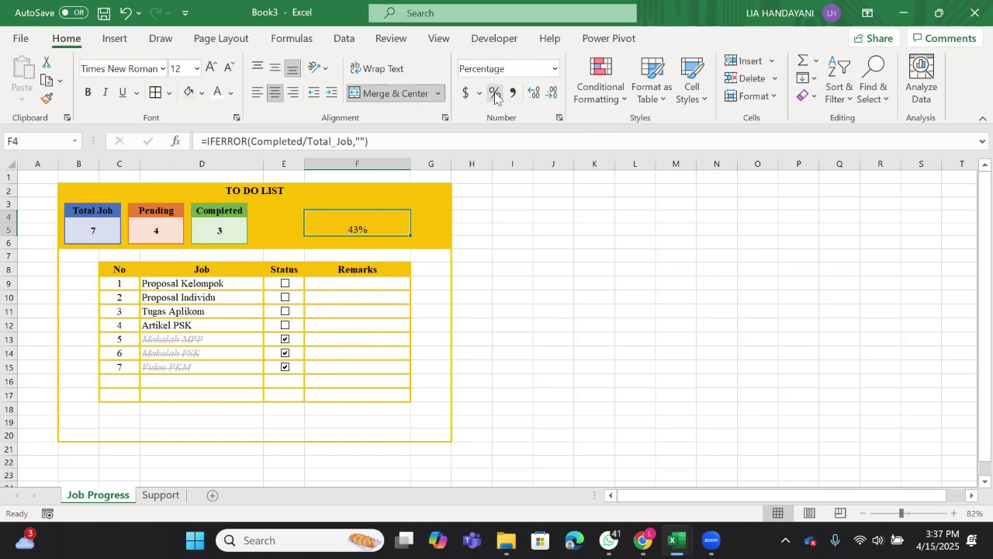
left_click(88, 92)
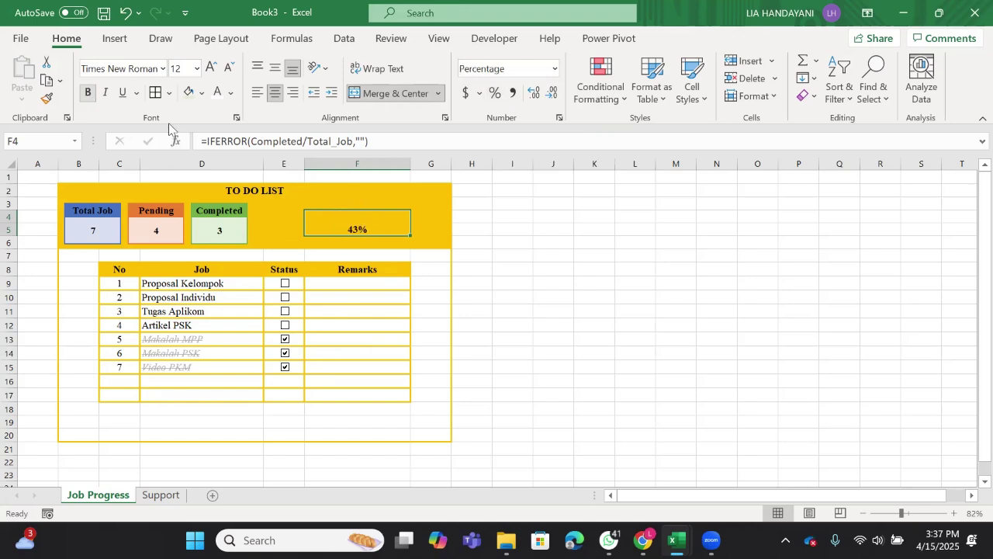
left_click(275, 68)
left_click(472, 297)
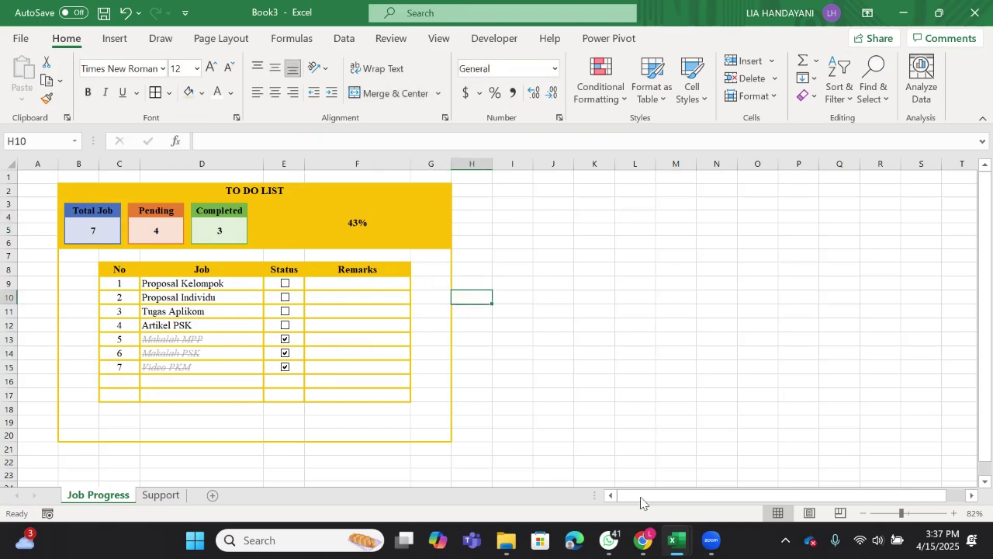
Step: In Book1, uncheck and recheck the Proposal Kelompok checkbox to examine how the progress bar in F4 responds
mouse_move(676, 540)
left_click(599, 489)
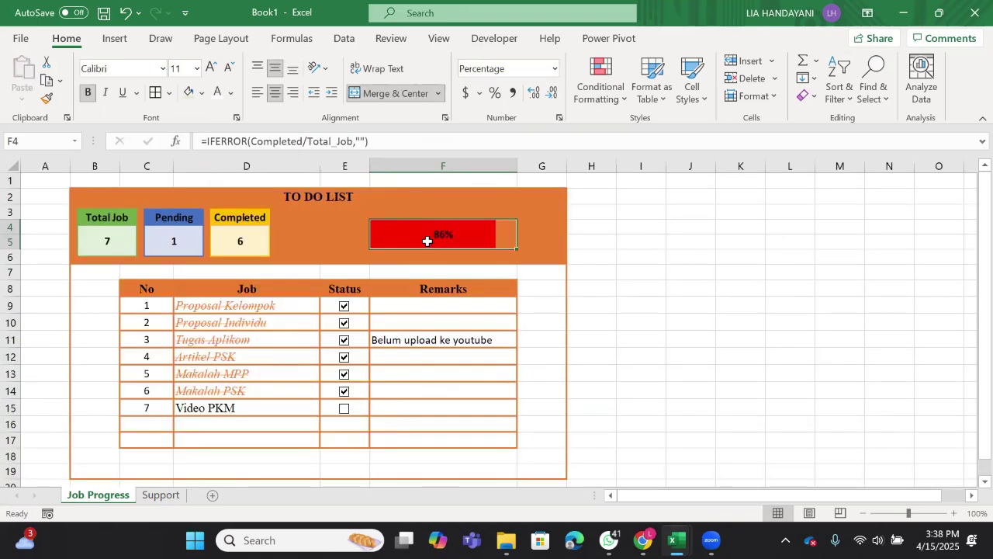
left_click(344, 308)
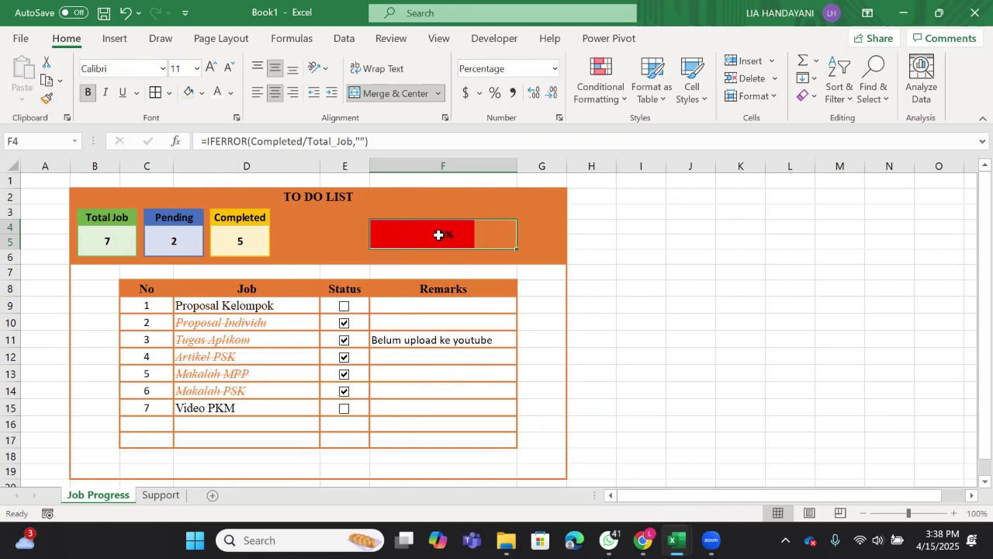
left_click(344, 308)
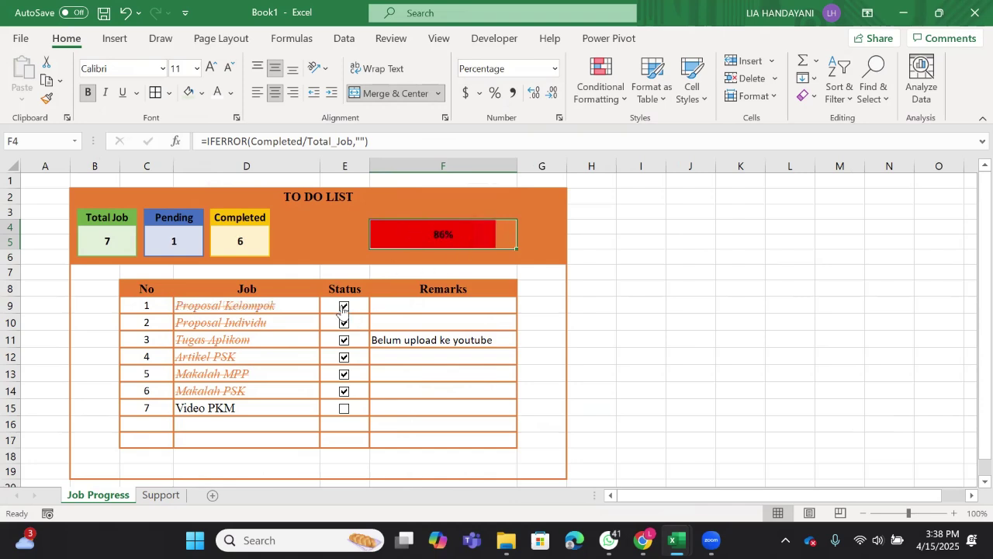
Step: Switch to the Book3 workbook and select the merged percentage cell F4 on the Job Progress sheet
mouse_move(676, 541)
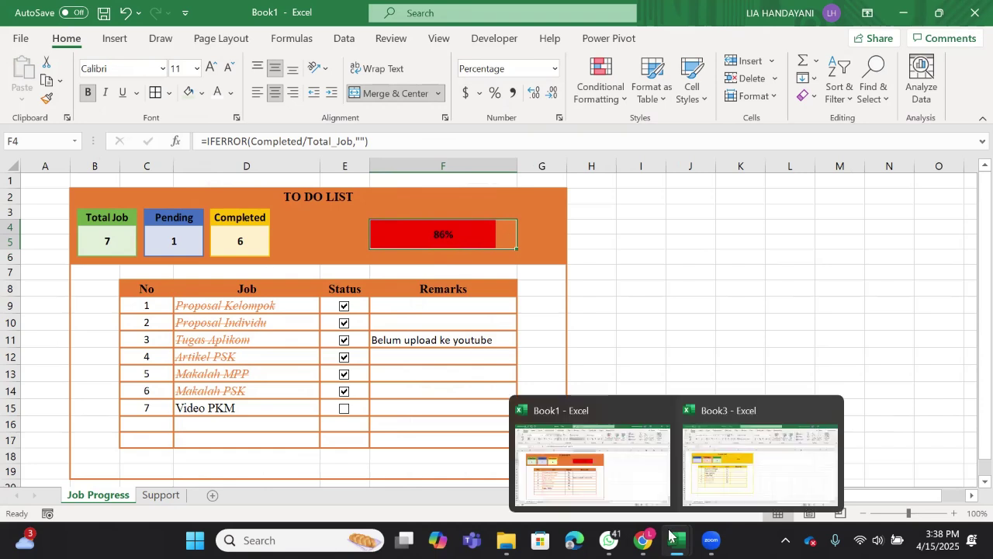
left_click(731, 500)
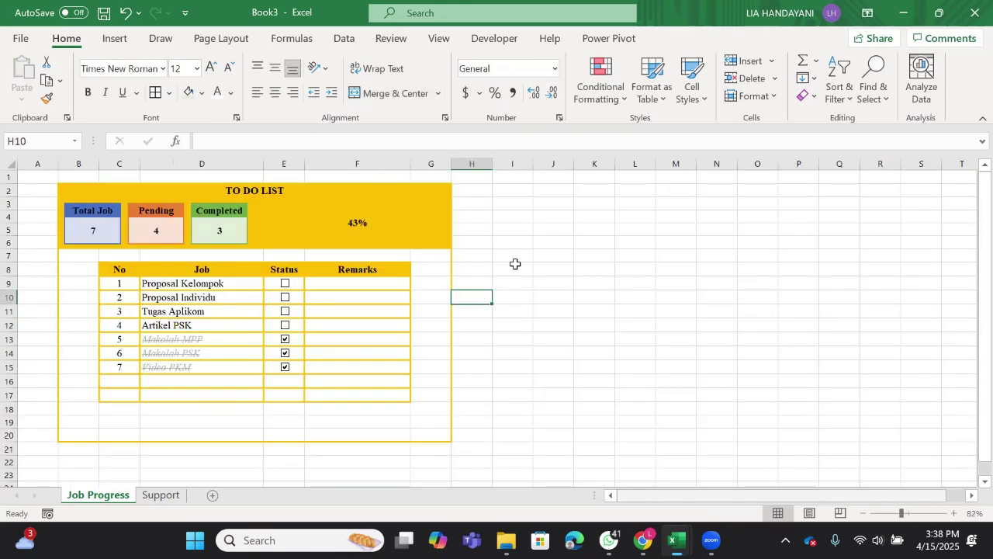
left_click(375, 228)
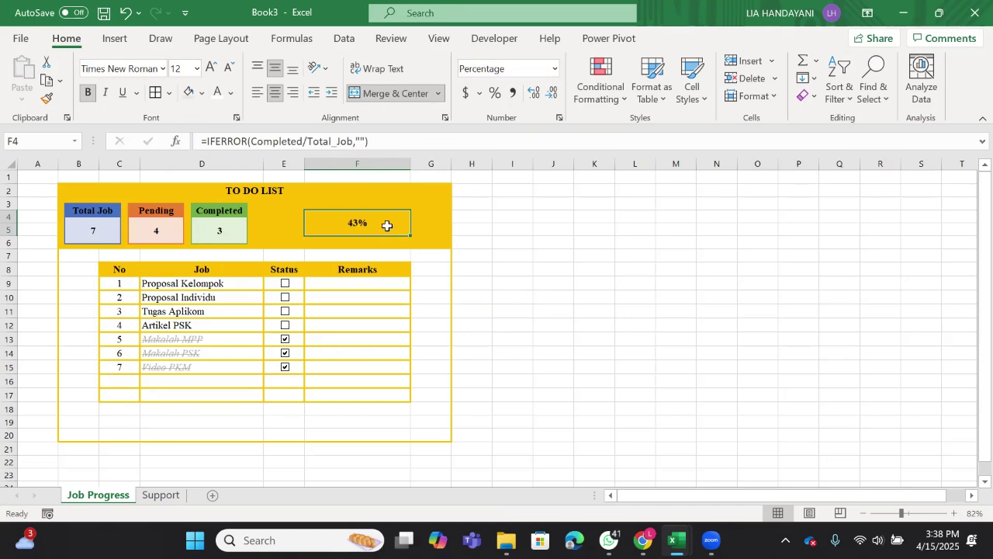
key("alt")
key("o")
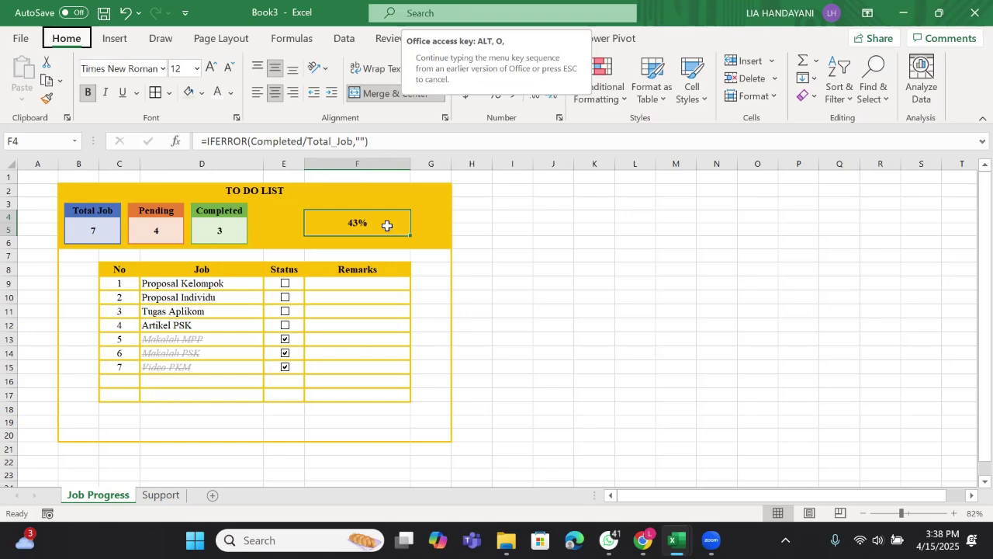
left_click(445, 246)
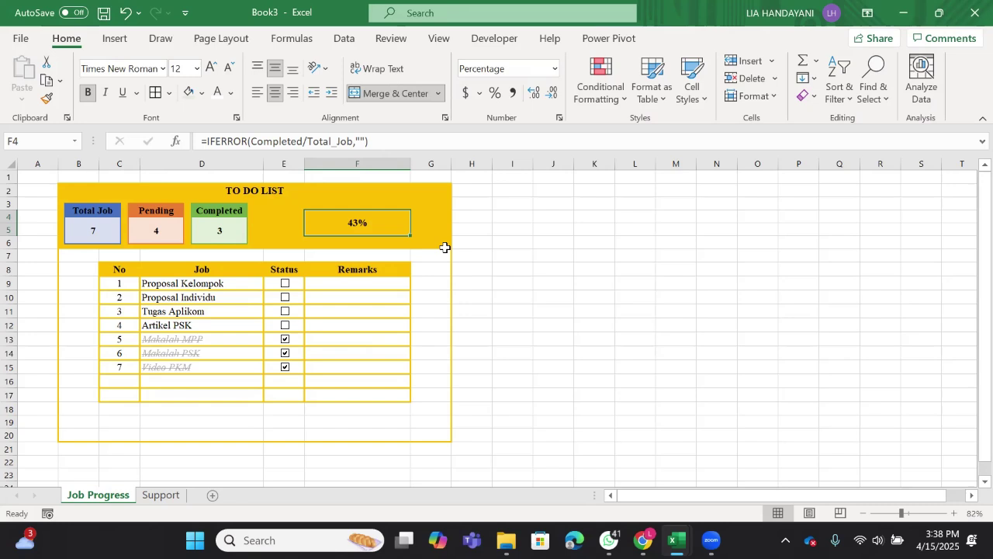
left_click(375, 226)
key("alt")
key("o")
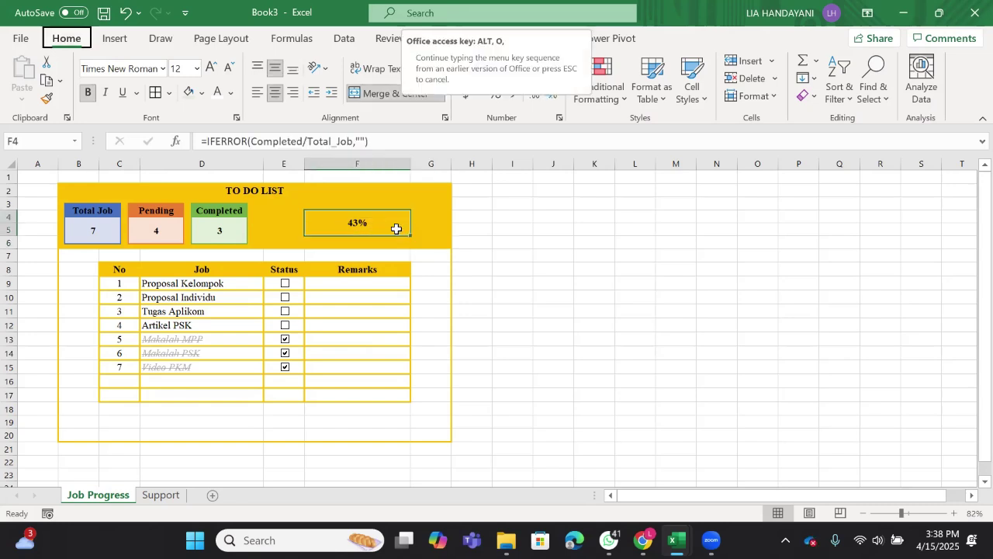
left_click(439, 235)
Step: Start a new conditional formatting rule for F4 that formats cells based on their values with the Data Bar style
left_click(378, 224)
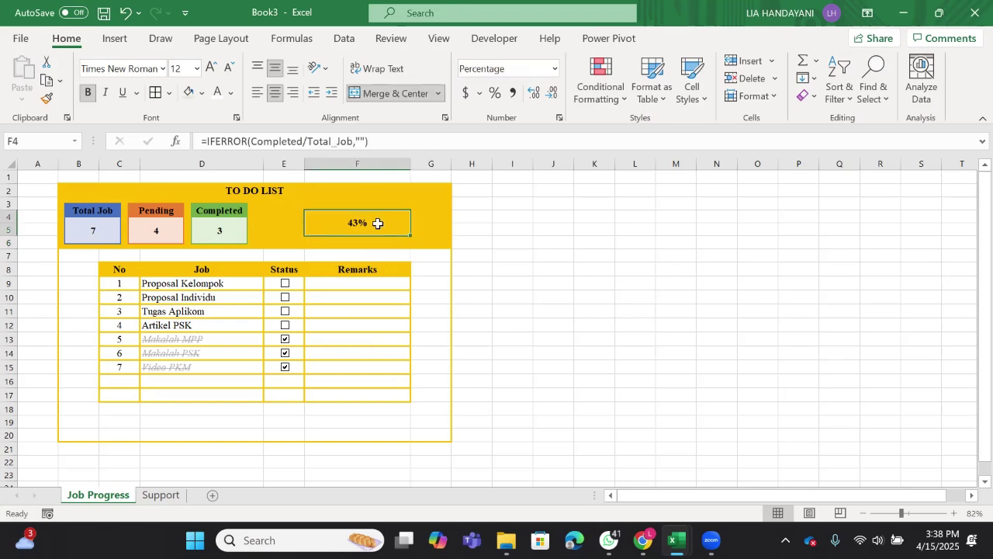
key("alt")
key("o")
key("d")
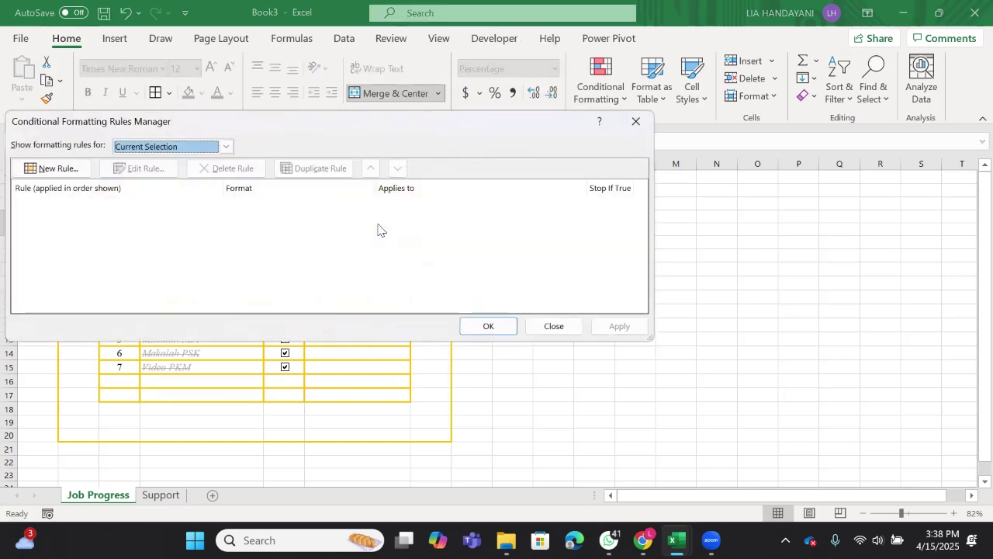
left_click(80, 169)
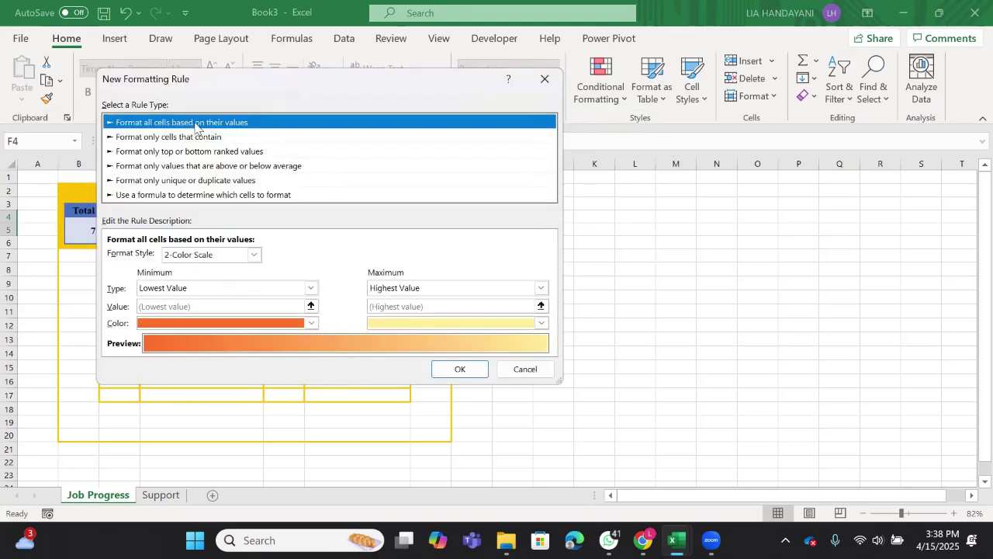
left_click(253, 254)
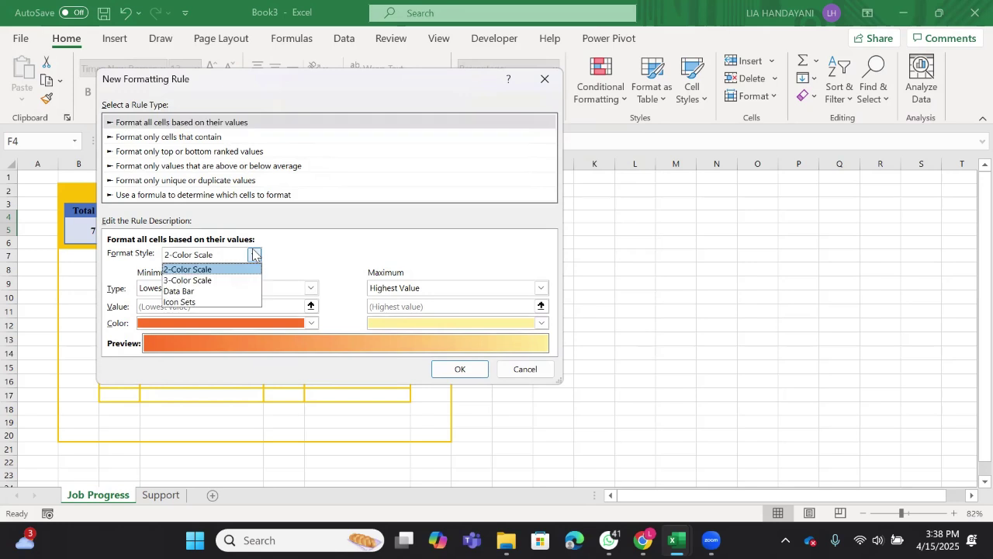
left_click(222, 291)
Step: Set the data bar's minimum to type Number with value 0 and its maximum to type Number with value 1
left_click(199, 295)
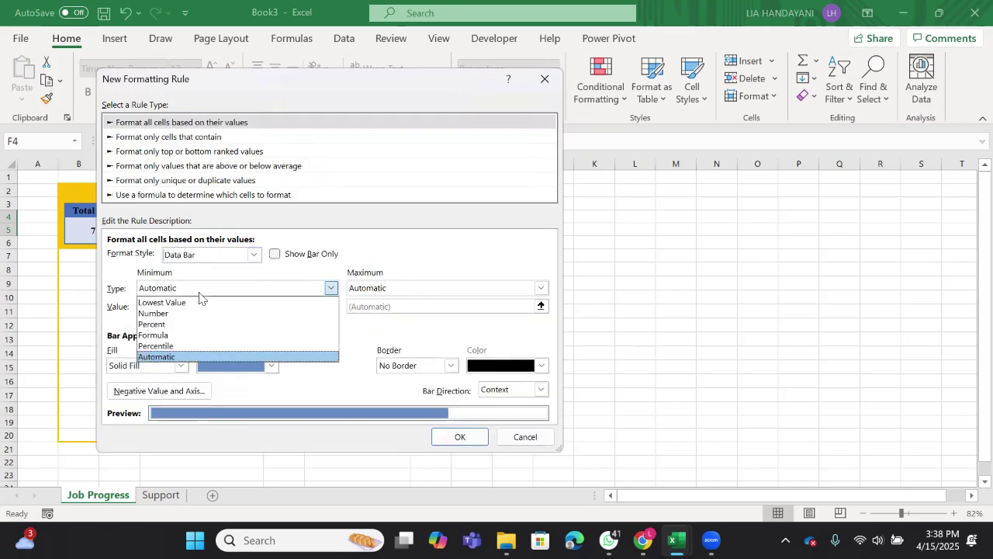
left_click(176, 314)
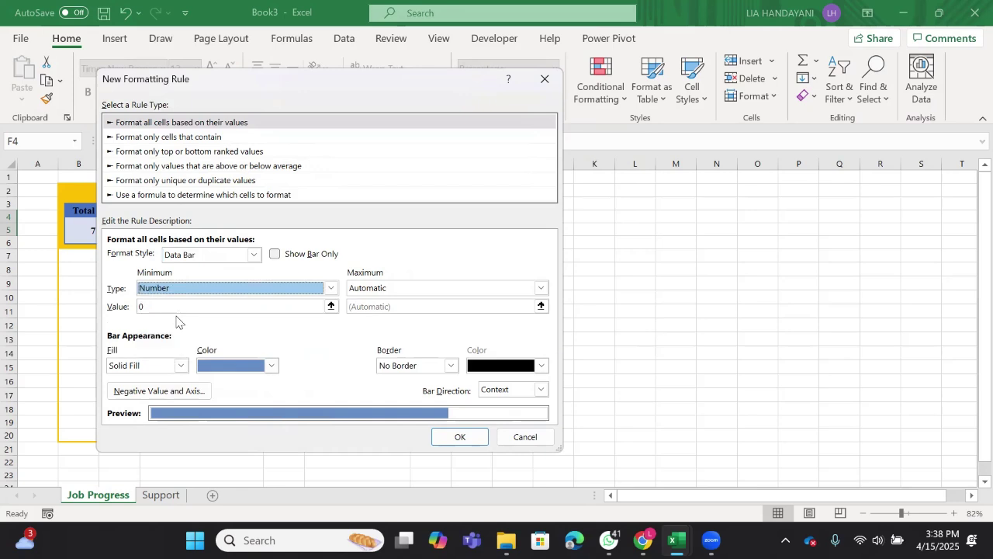
left_click(367, 290)
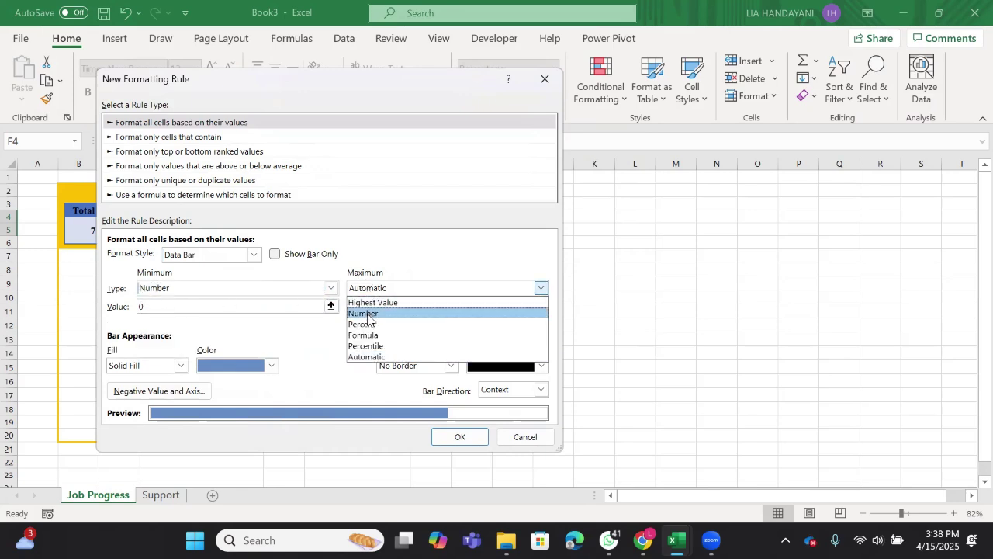
left_click(368, 314)
left_click(381, 307)
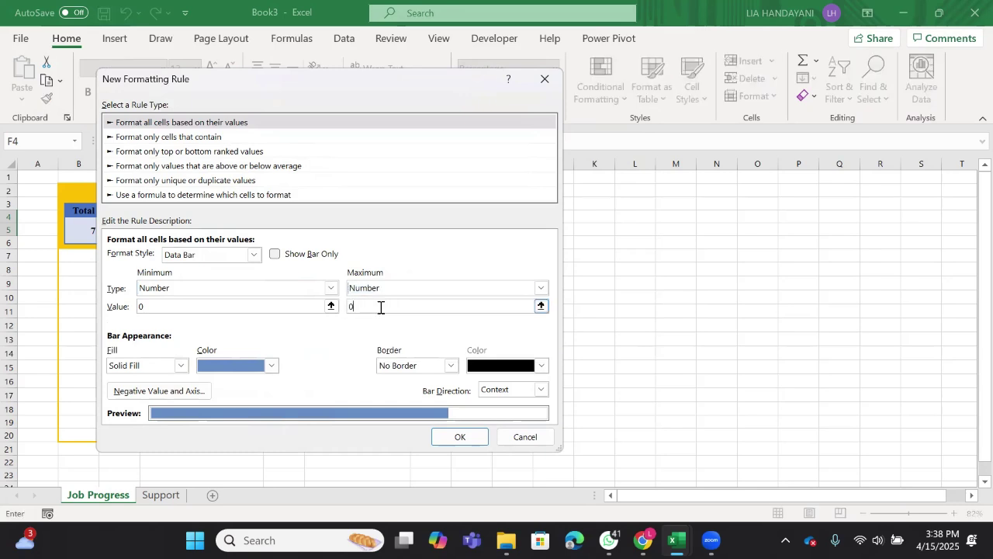
type("1")
Step: Color the data bar purple and apply the rule to F4
left_click(273, 366)
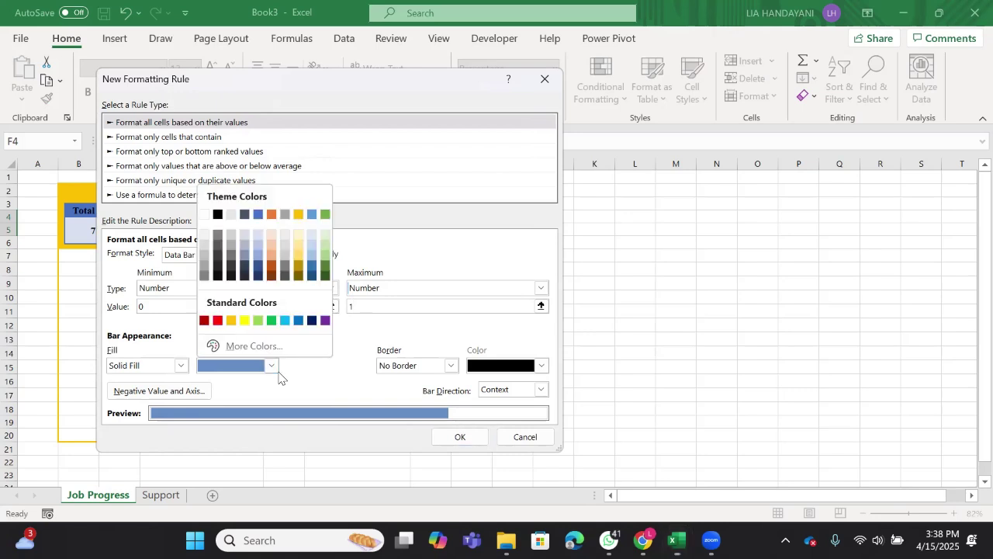
left_click(326, 321)
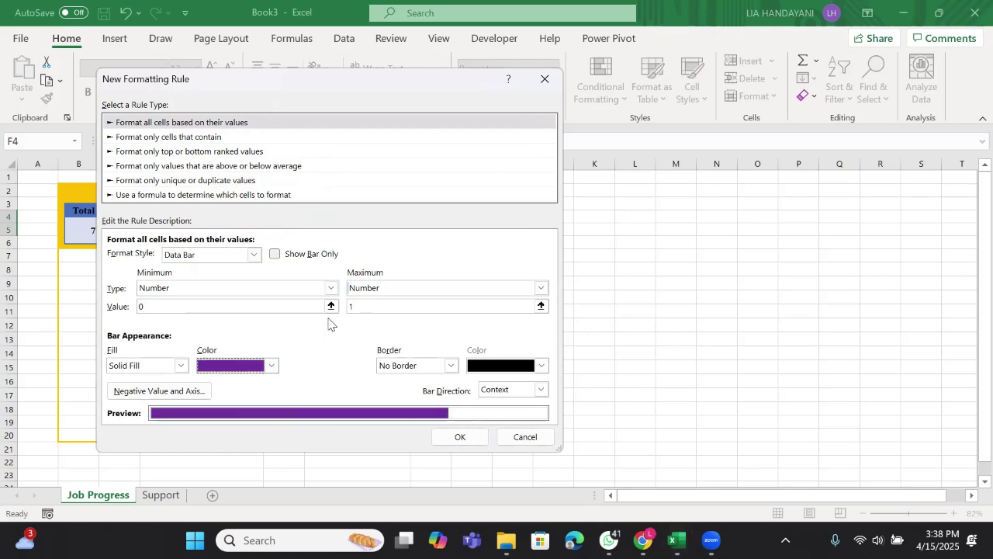
left_click(478, 438)
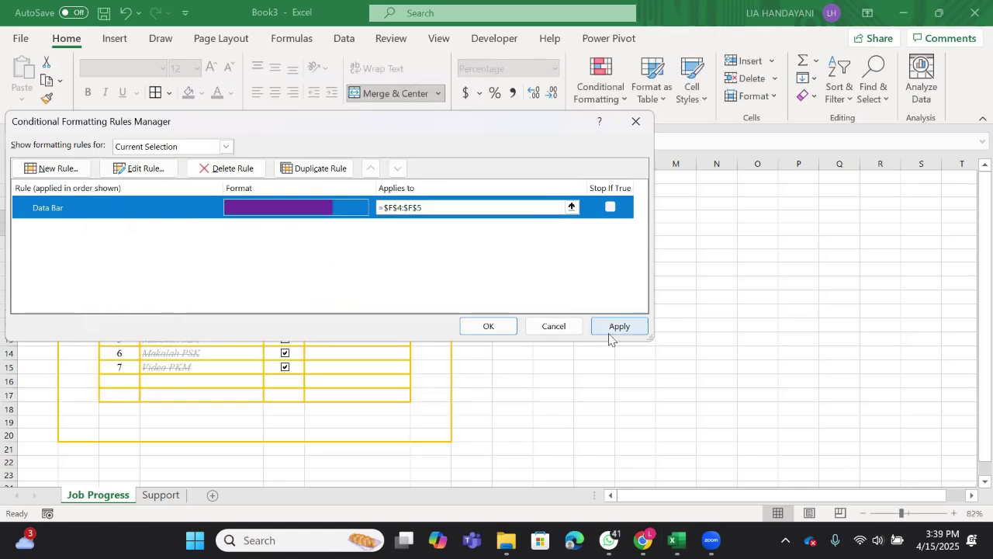
left_click(621, 327)
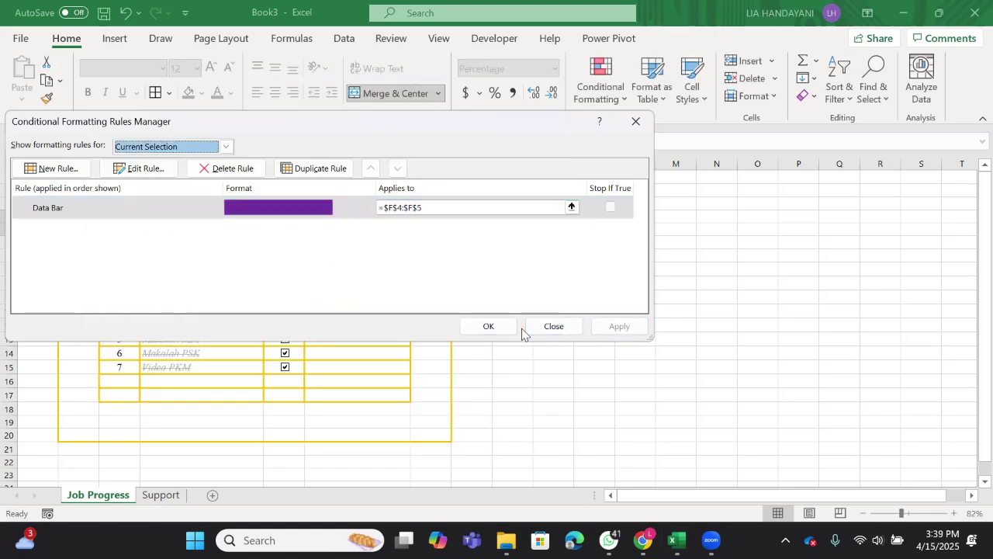
left_click(497, 328)
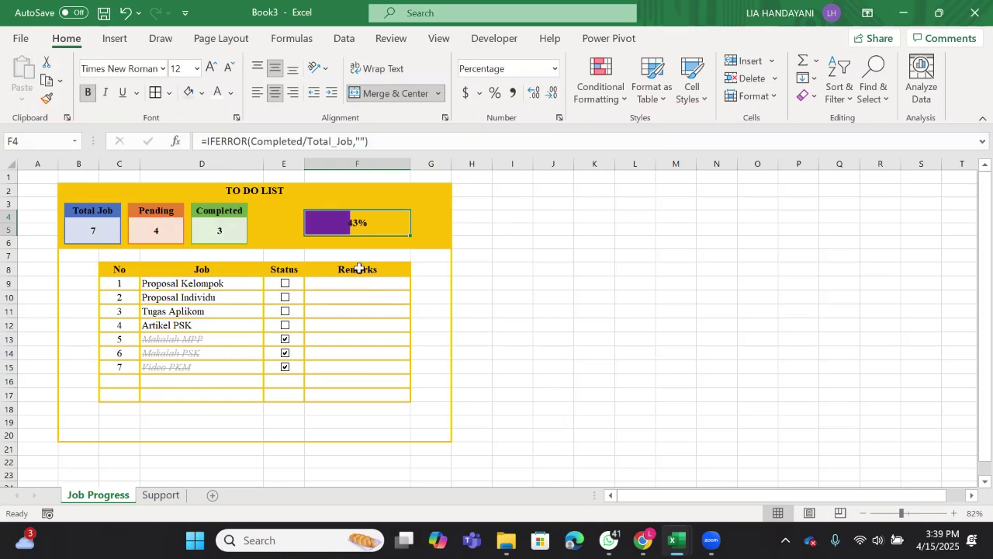
Step: Check the Proposal Kelompok checkbox and uncheck Makalah MPP to test the progress bar
left_click(284, 284)
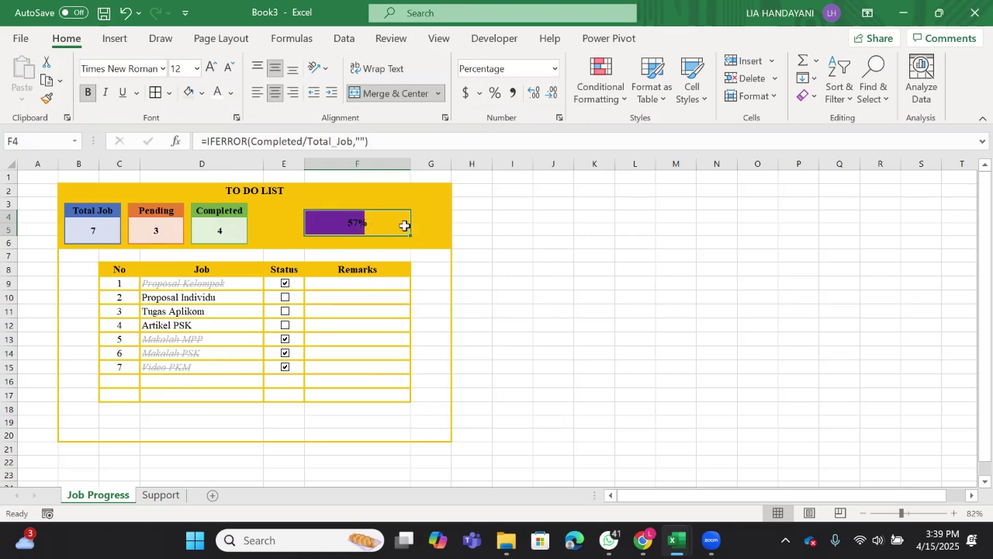
left_click(284, 339)
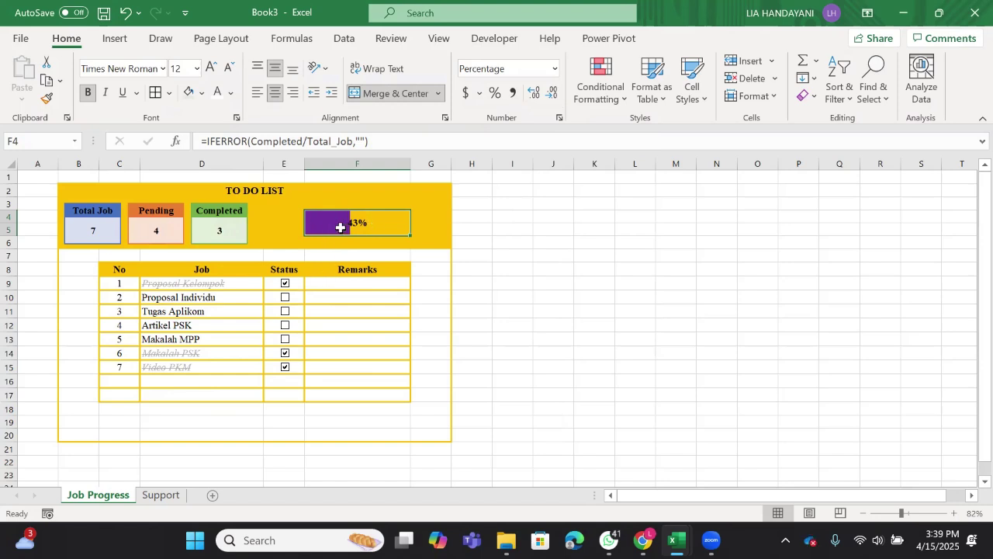
left_click(487, 257)
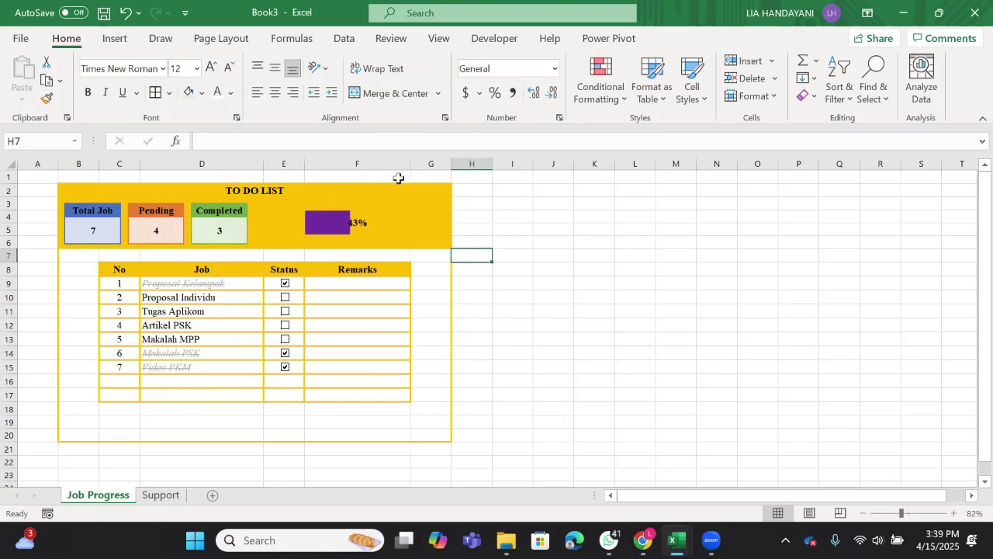
Step: Hide the gridlines on the Job Progress sheet
left_click(431, 40)
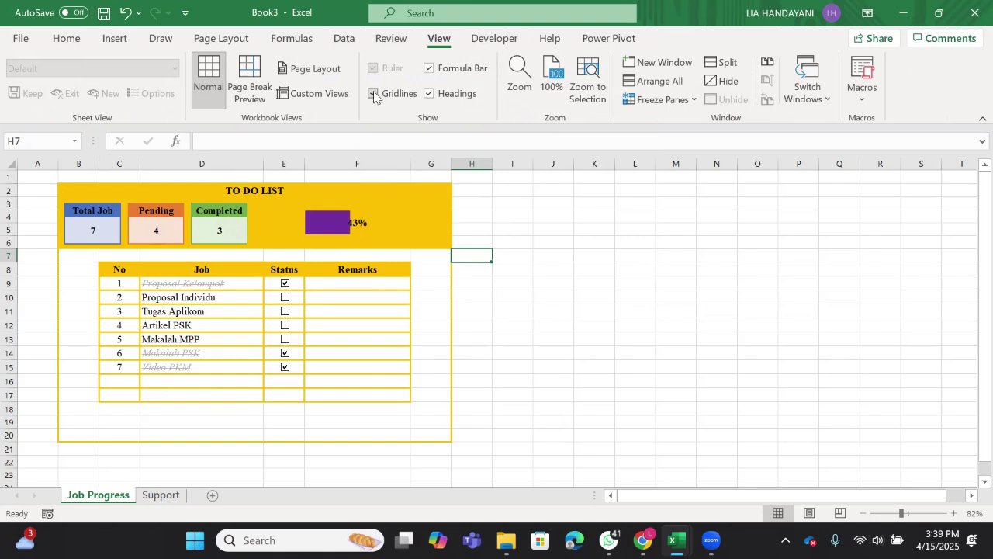
left_click(374, 94)
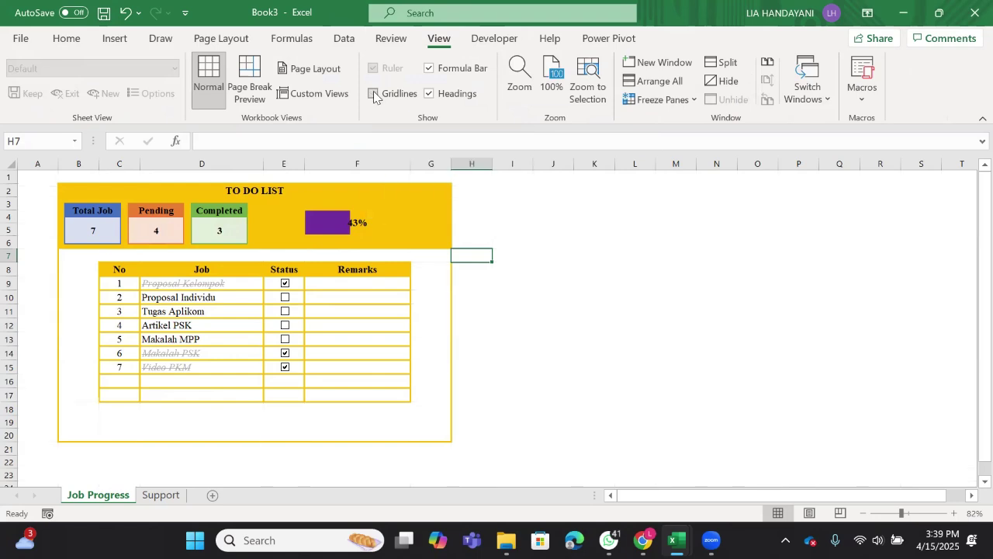
left_click(529, 267)
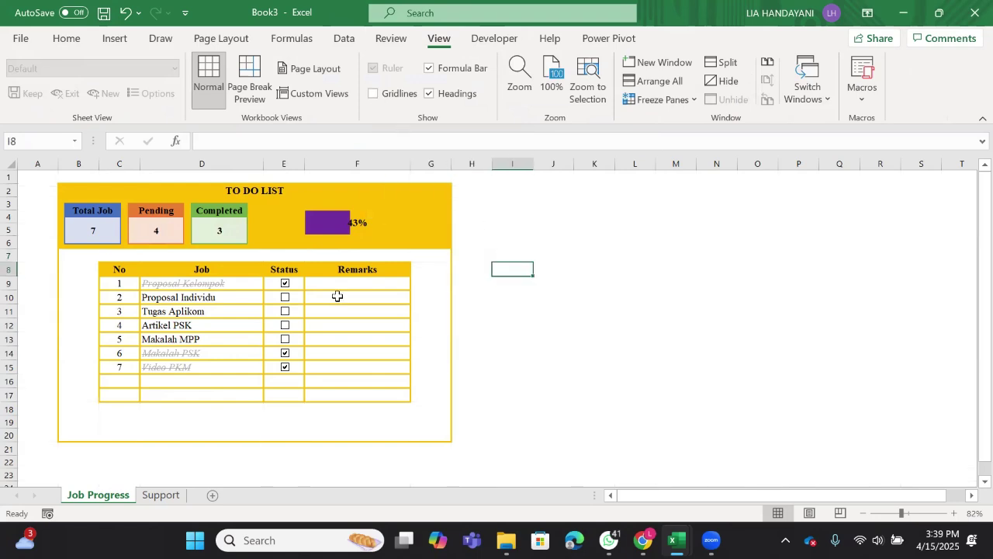
Step: Mark Proposal Individu and Tugas Aplikom as completed and select the Remarks cell for Tugas Aplikom
left_click(286, 298)
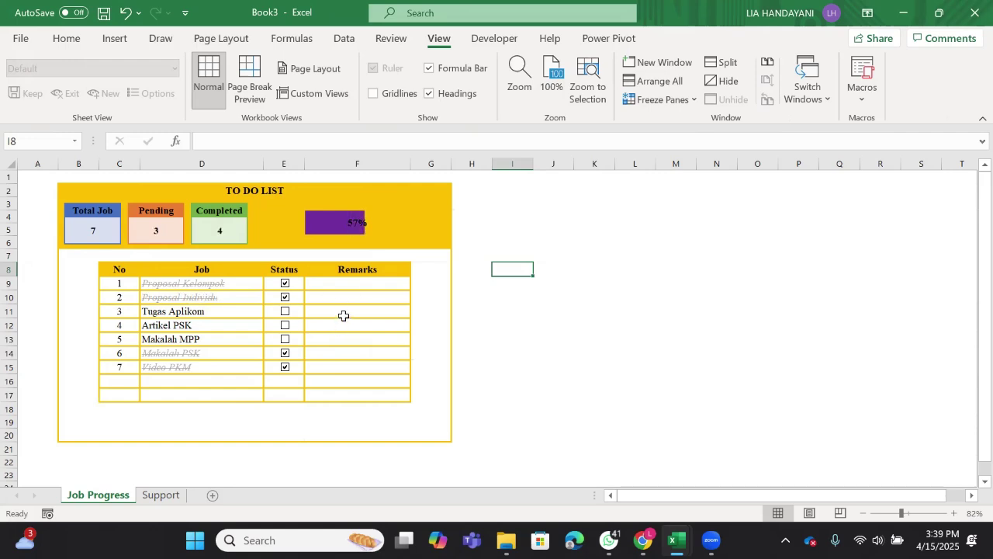
left_click(287, 312)
left_click(326, 316)
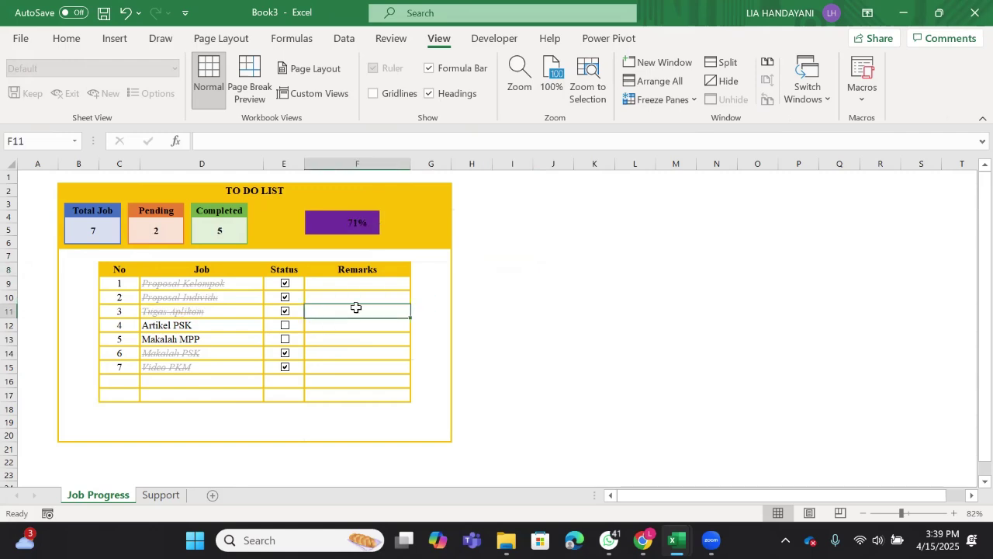